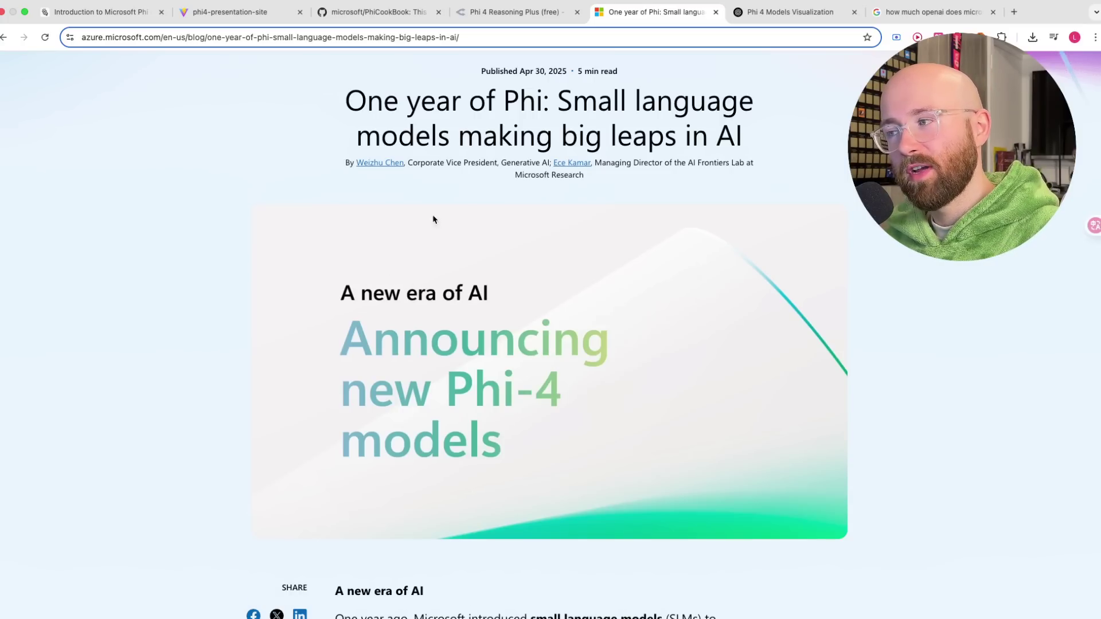
- Read the Azure blog post on the new Phi-4 models through to the reasoning models section, highlighting "Reasoning models" in its heading
scroll(459, 287, "down", 3)
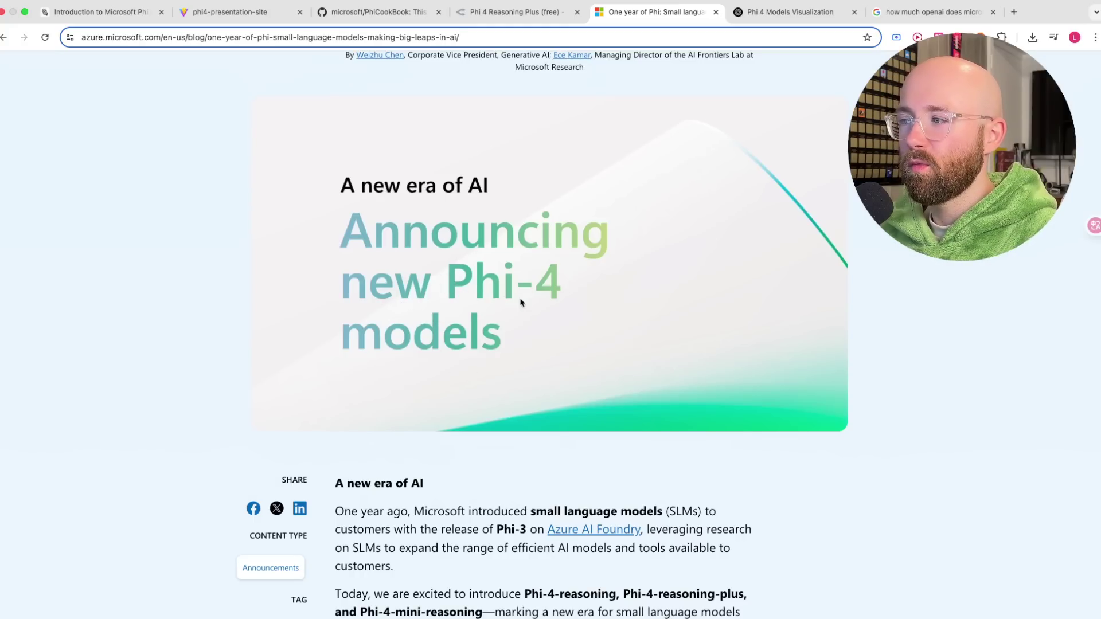
scroll(528, 320, "down", 7)
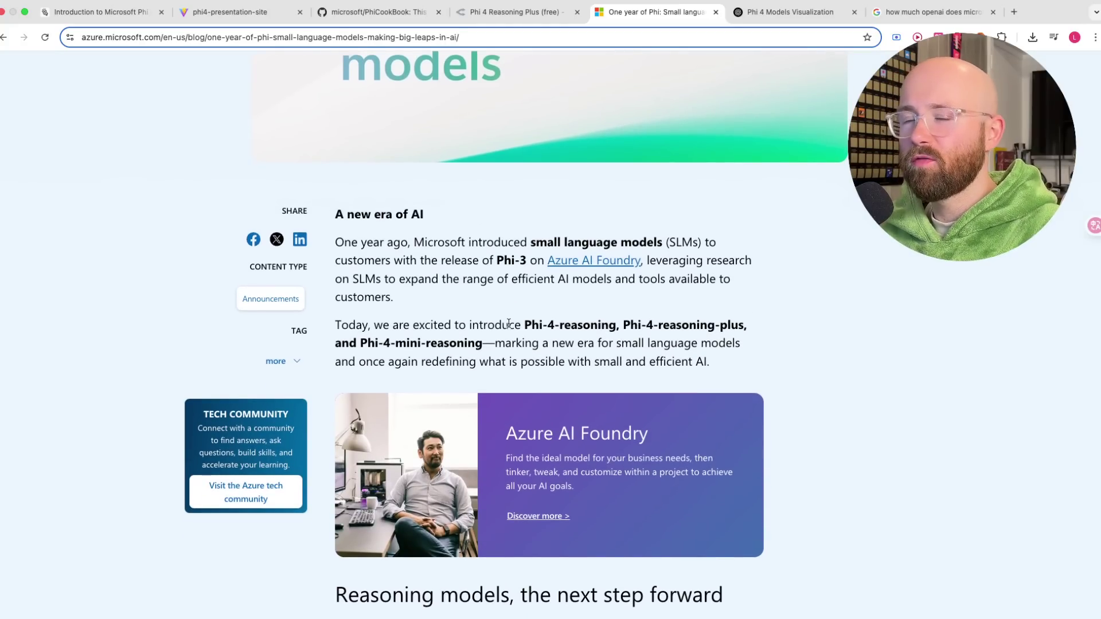
scroll(555, 300, "up", 8)
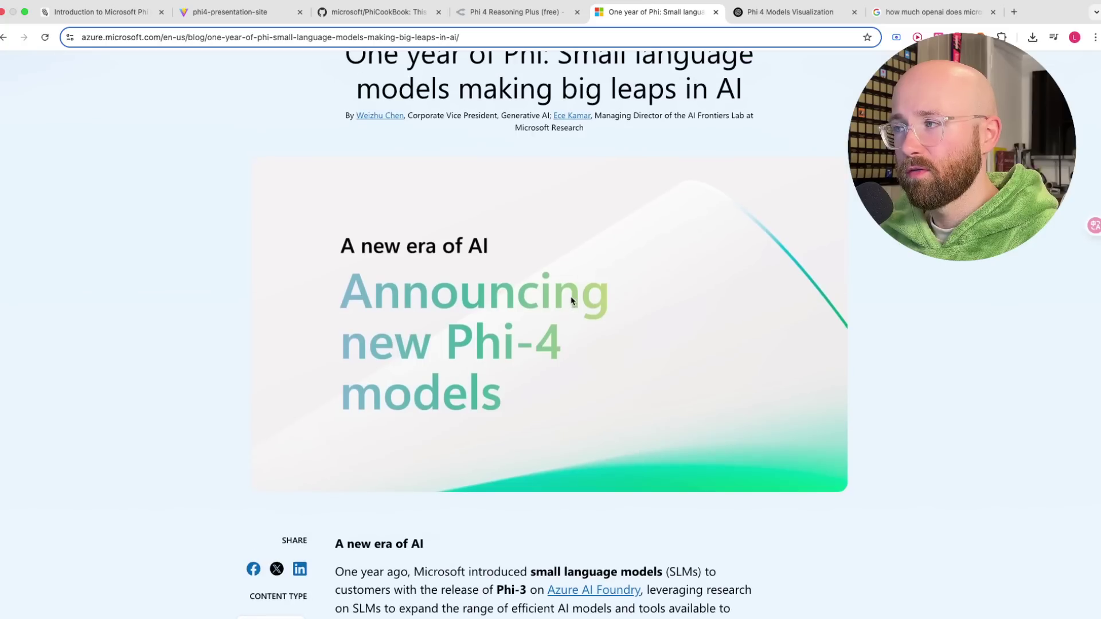
scroll(571, 300, "down", 15)
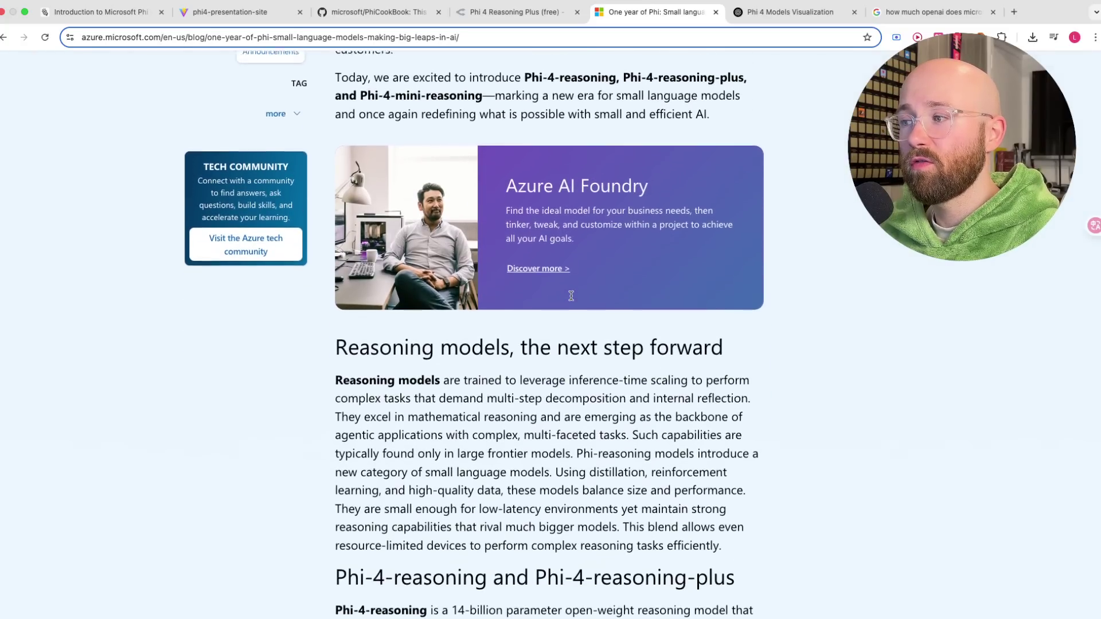
left_click_drag(338, 279, 506, 281)
scroll(651, 301, "down", 1)
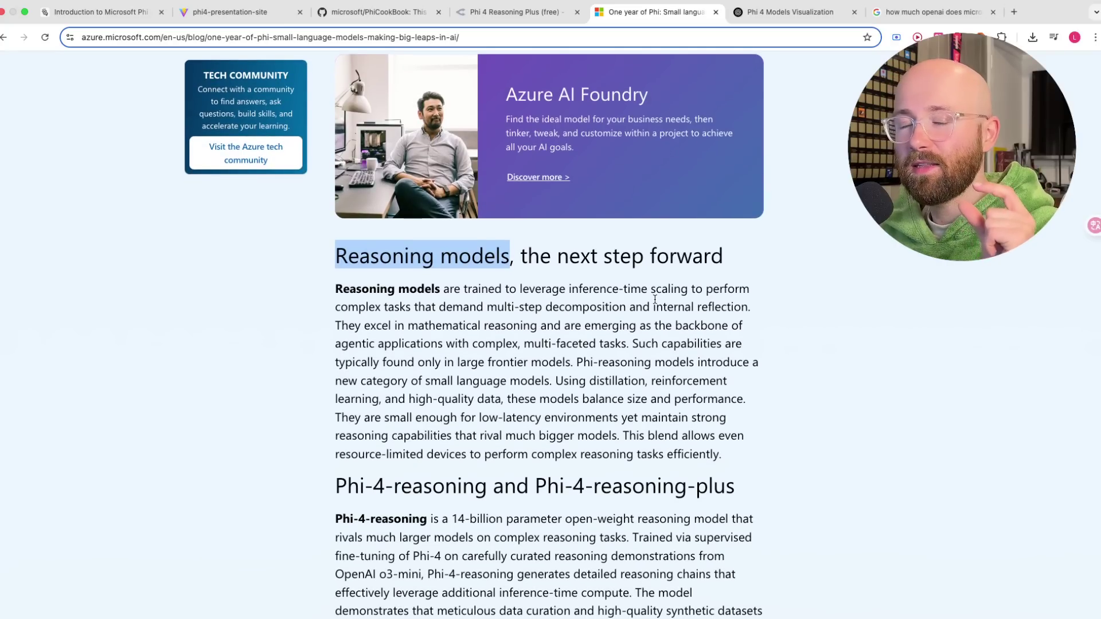
- Highlight Microsoft's stake in OpenAI in the Google search overview and return to the Azure blog post
left_click(912, 12)
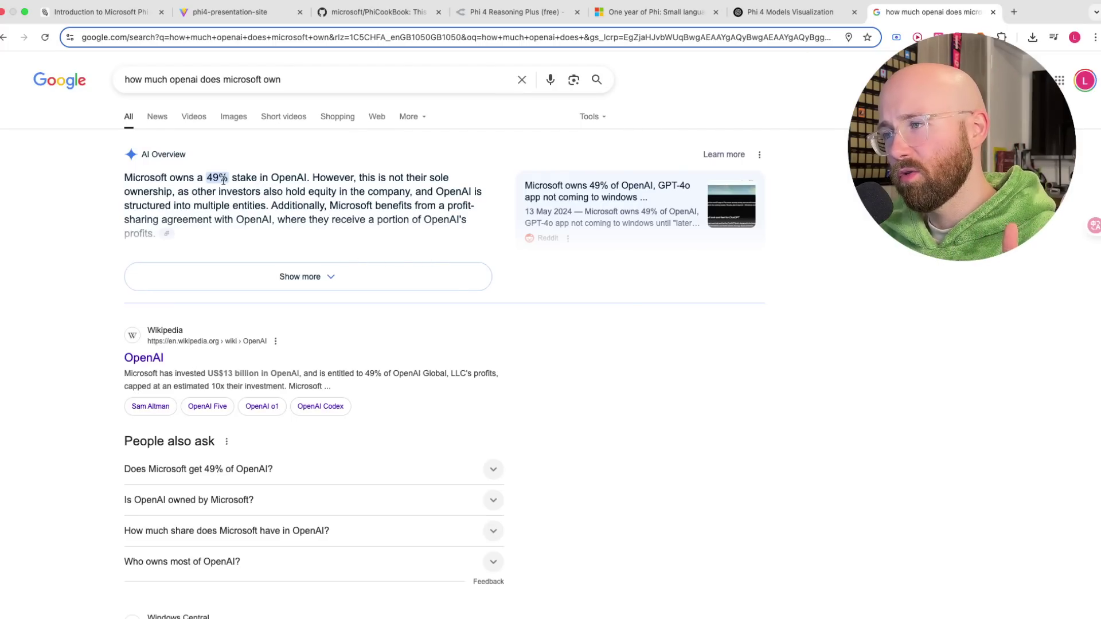
left_click_drag(207, 179, 307, 172)
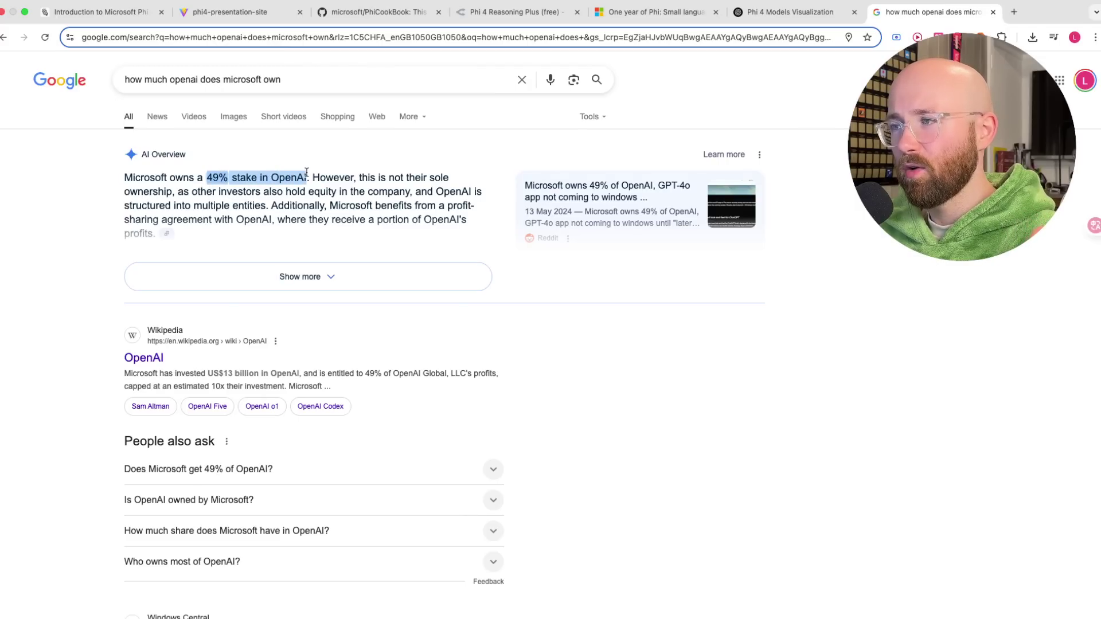
left_click(630, 12)
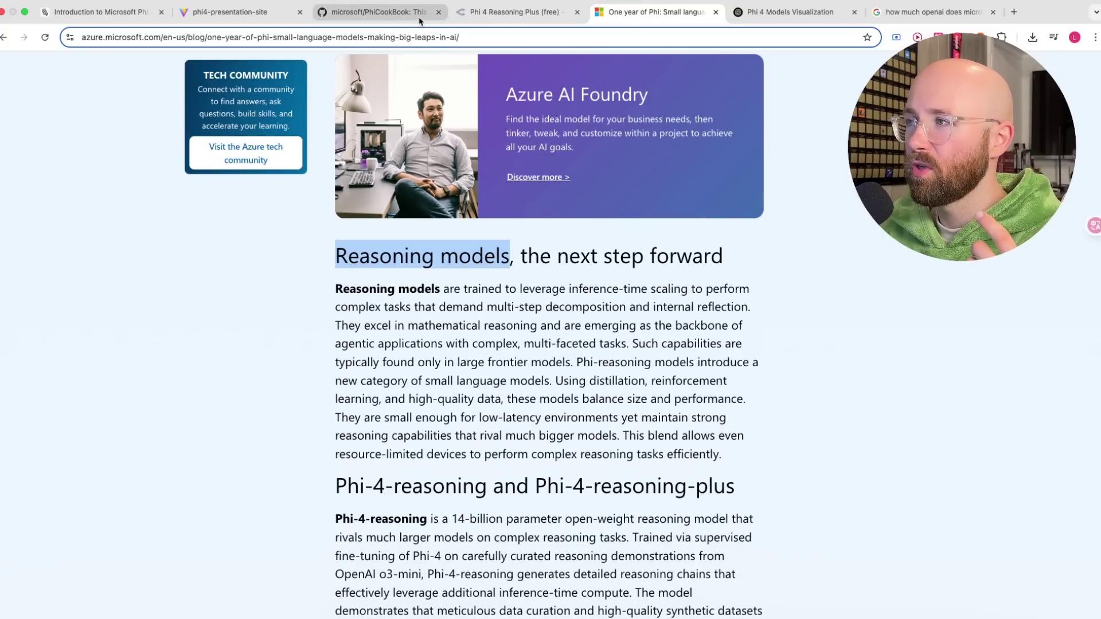
- Open the Phi Family overview image from the README of the PhiCookBook repository on GitHub
left_click(379, 12)
scroll(459, 172, "down", 10)
scroll(462, 186, "down", 5)
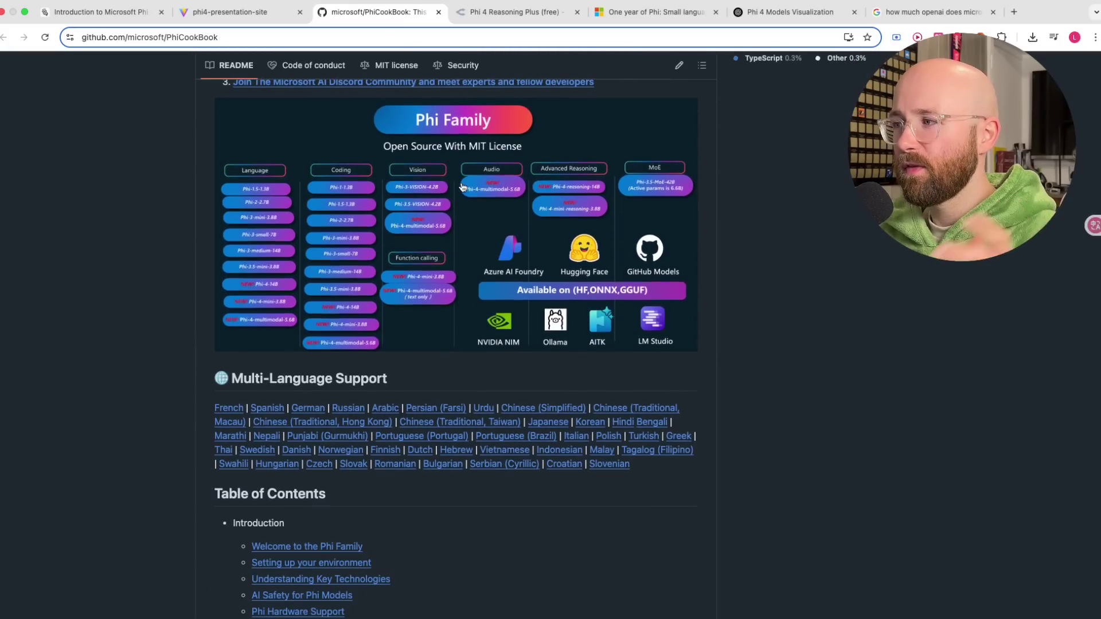
left_click(306, 133)
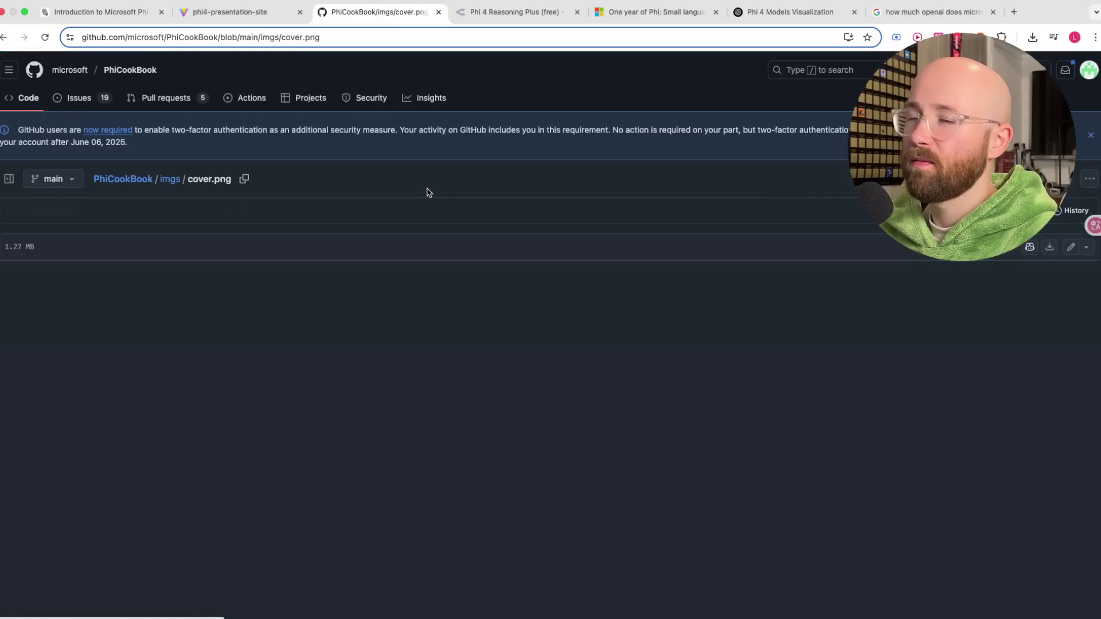
- Examine the model categories, new Phi-4 variants and available platforms in the full-size Phi Family image
scroll(332, 328, "down", 3)
scroll(332, 328, "down", 3)
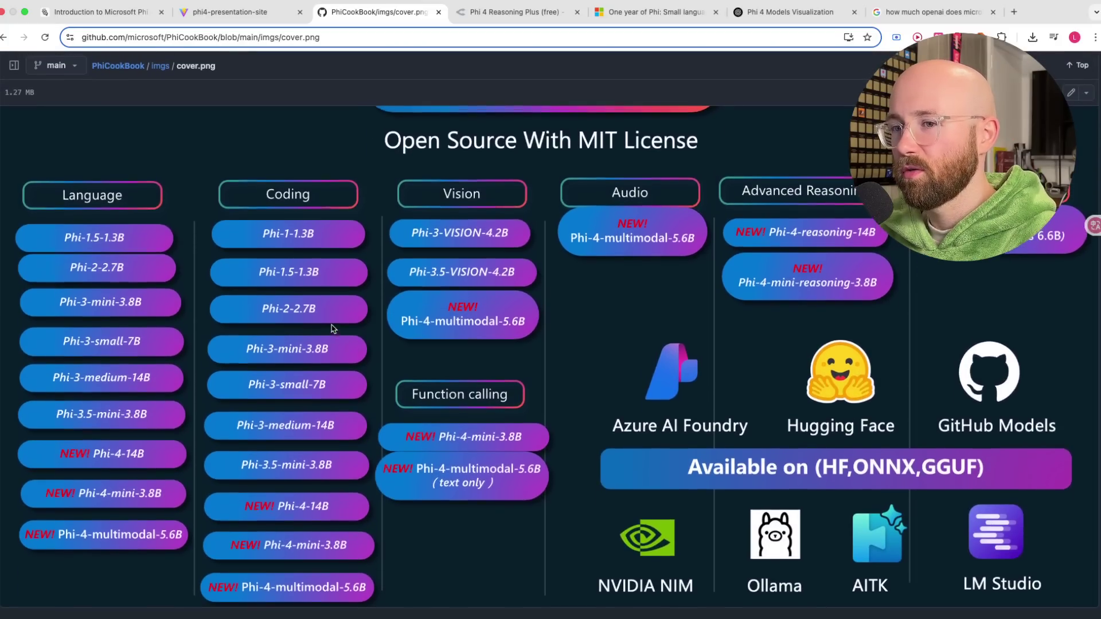
scroll(331, 329, "up", 3)
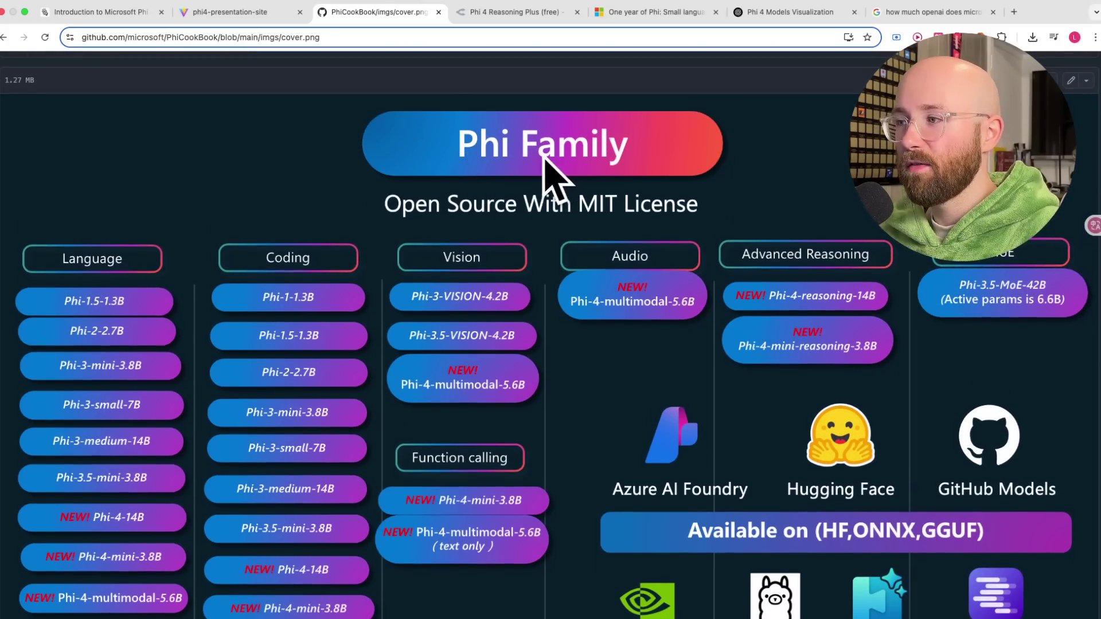
scroll(546, 173, "down", 2)
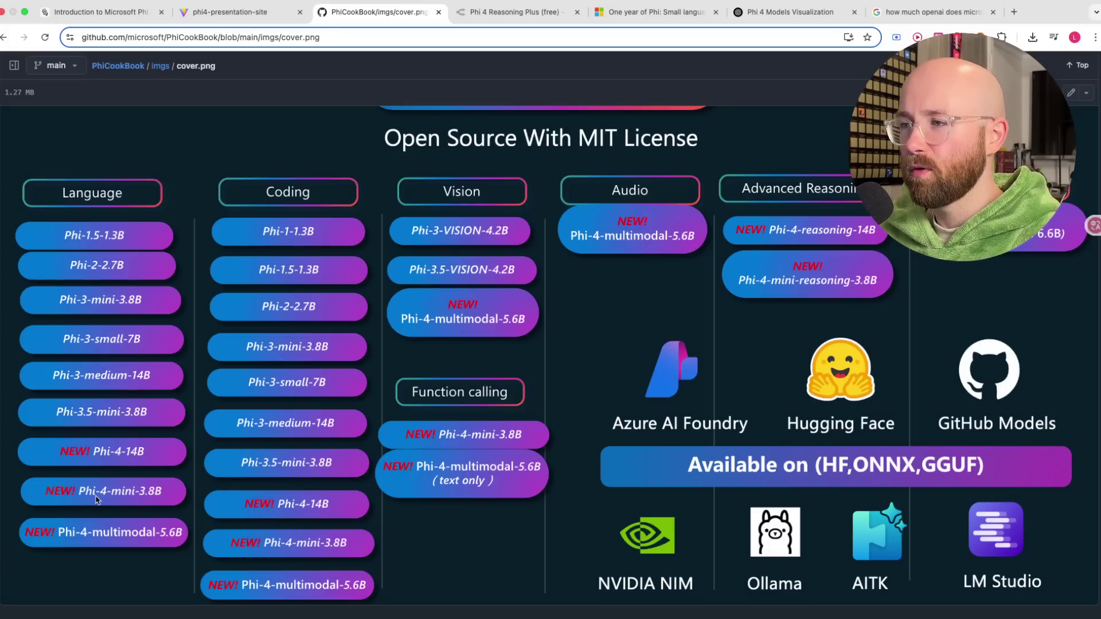
scroll(406, 370, "down", 1)
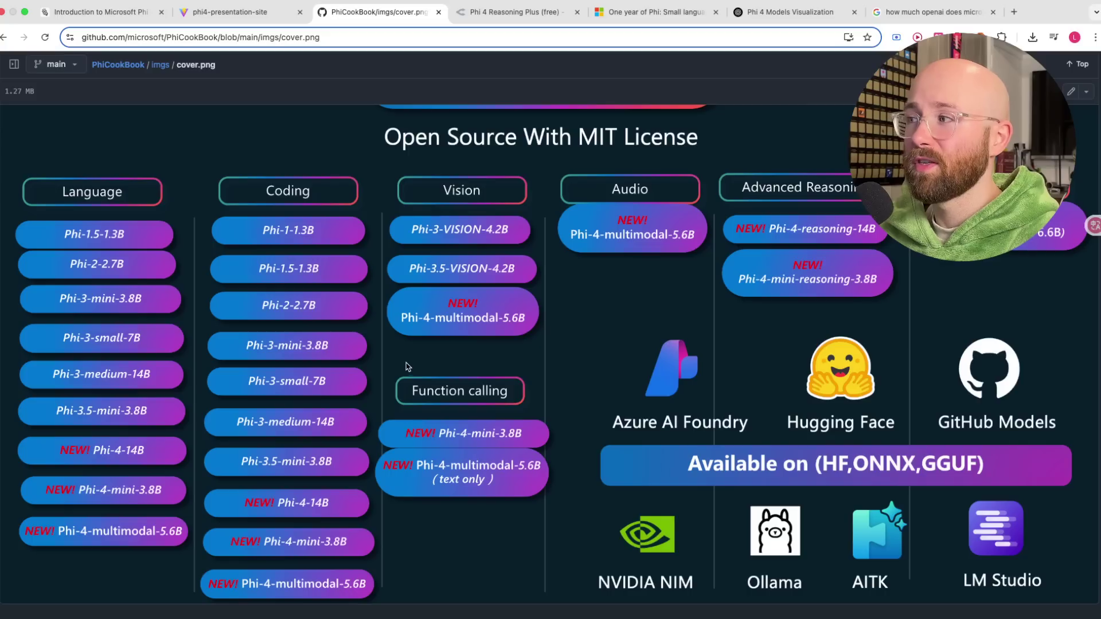
scroll(406, 367, "up", 1)
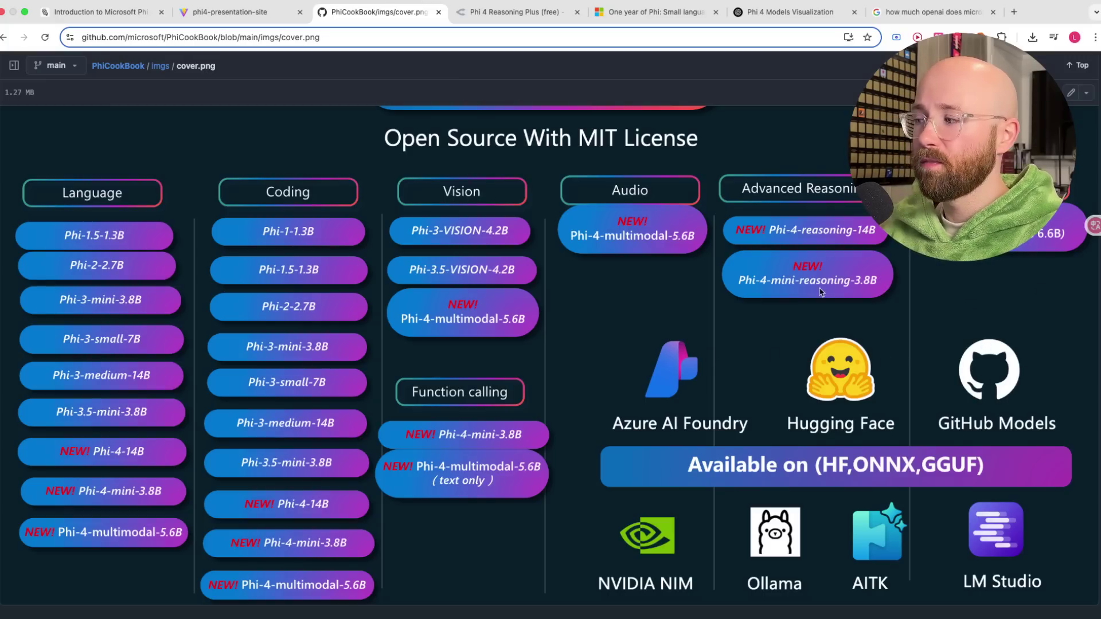
scroll(617, 388, "down", 2)
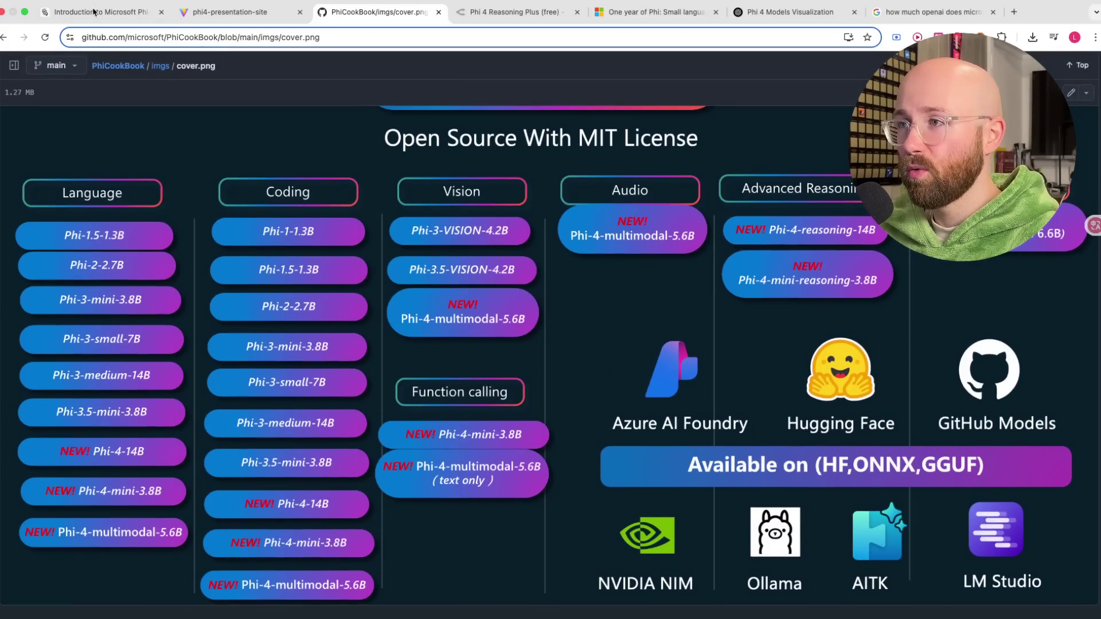
- Review the Phi 4 Reasoning Plus (free) model page on OpenRouter, highlighting "(free)" in the title
left_click(514, 11)
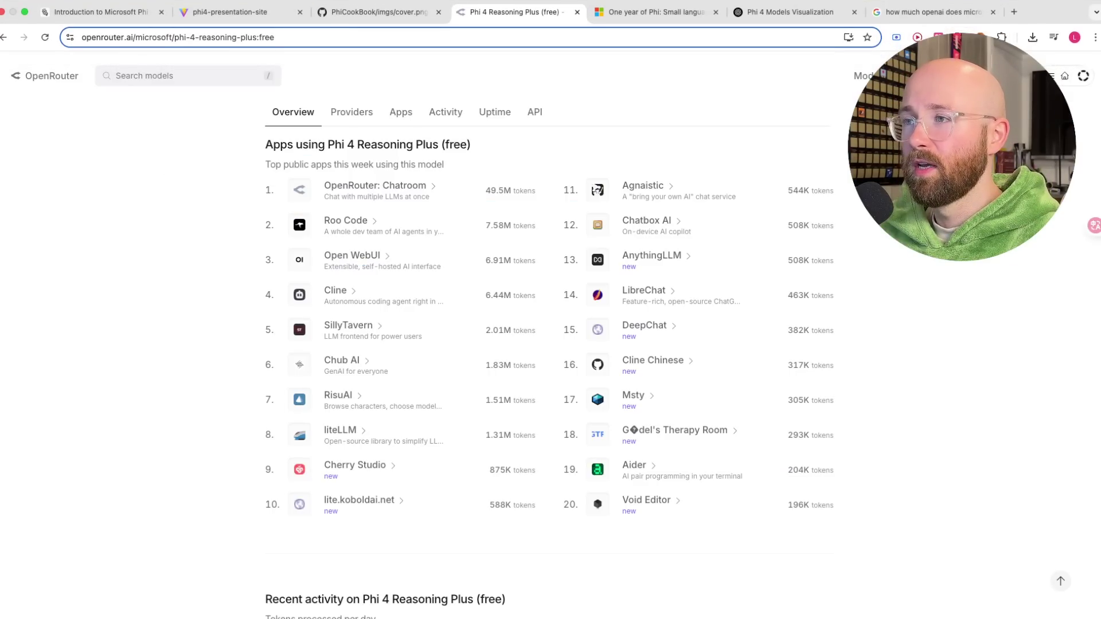
left_click(376, 13)
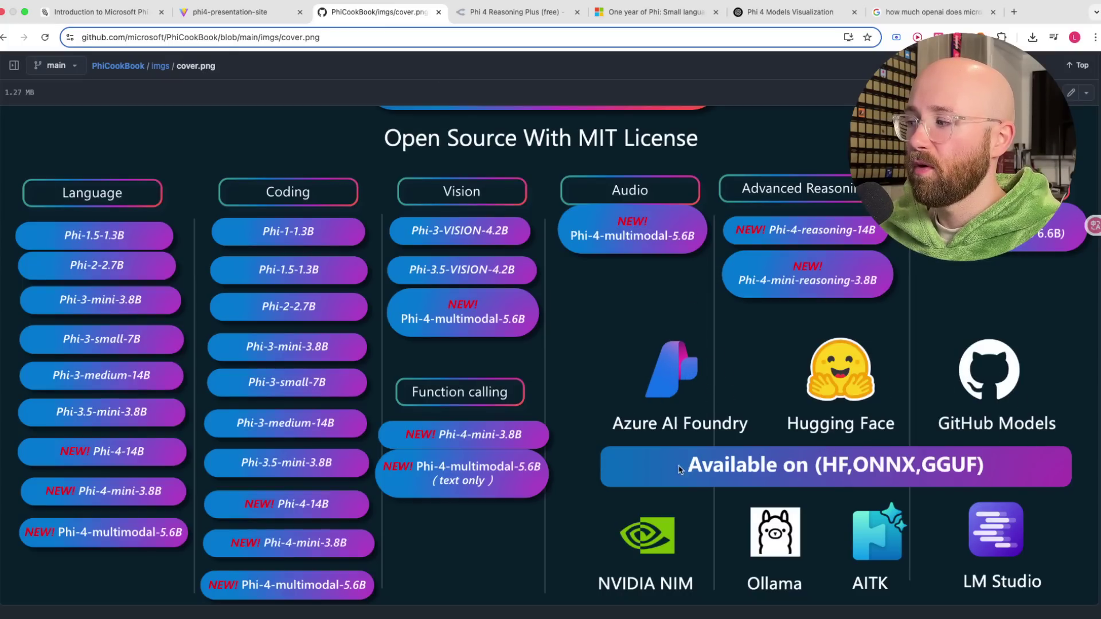
left_click(519, 26)
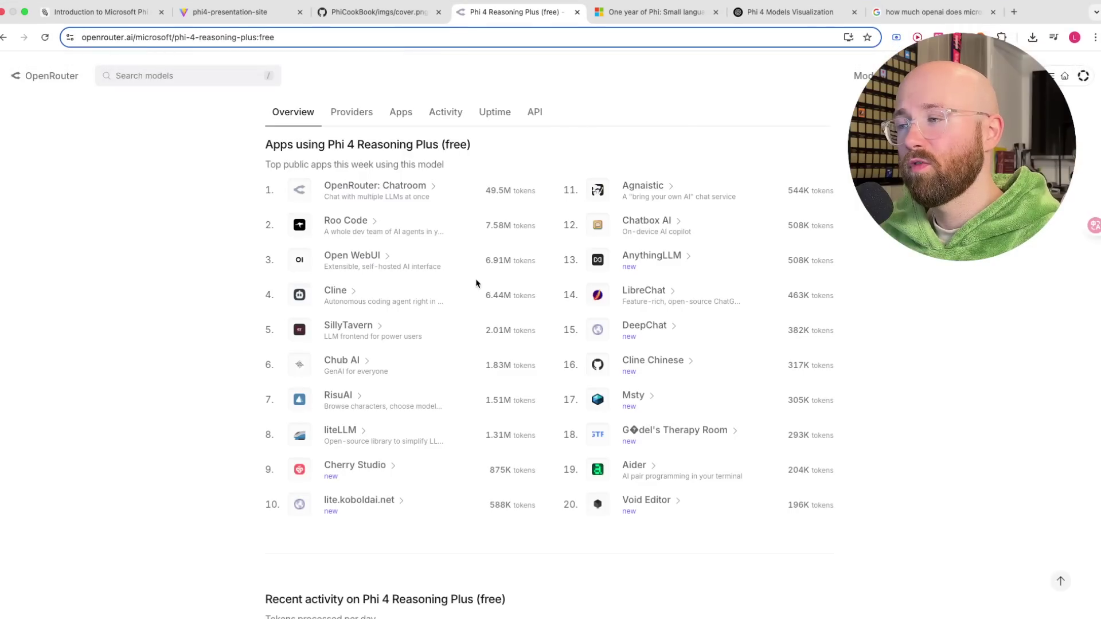
scroll(497, 299, "up", 15)
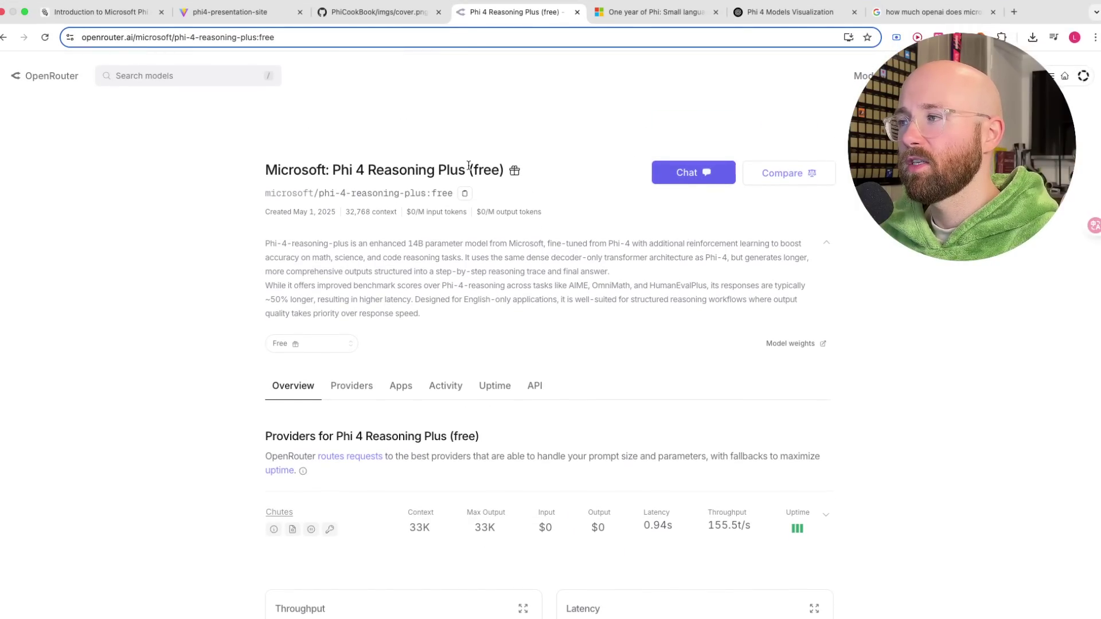
left_click_drag(502, 170, 464, 171)
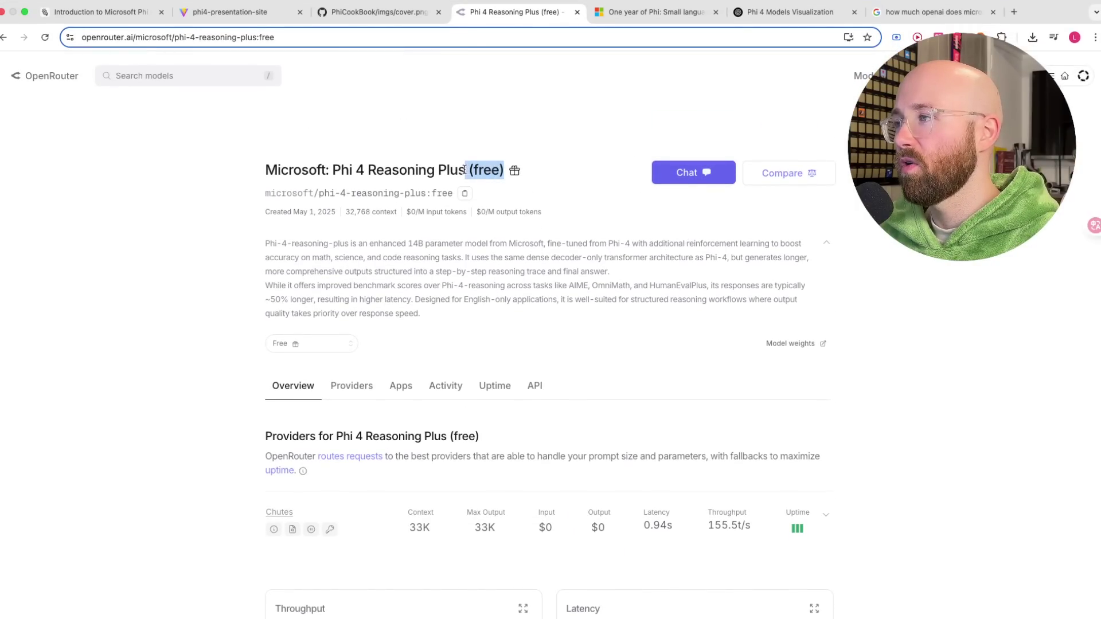
left_click(509, 171)
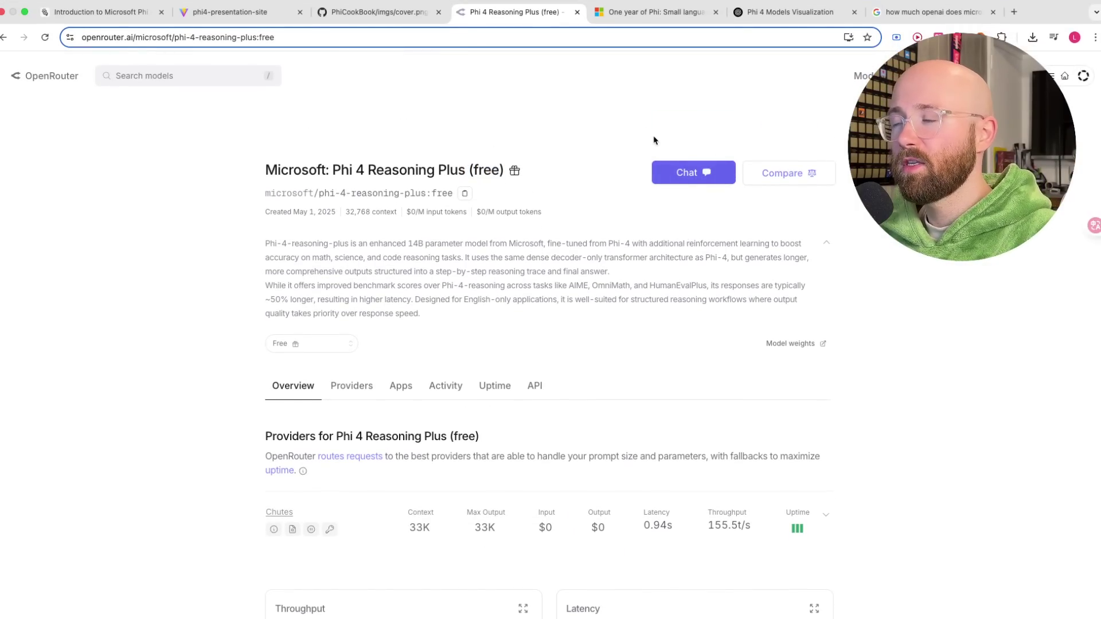
- Check the Roo Code provider settings in Visual Studio Code, and return to the Azure blog post in the browser
key("super+Tab")
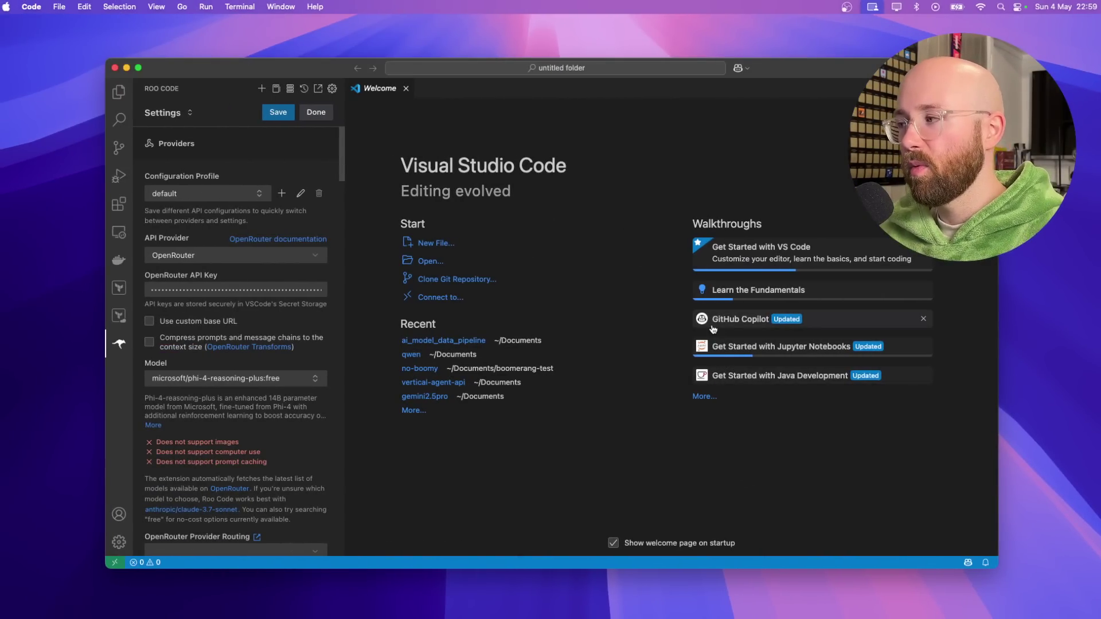
key("super+Tab")
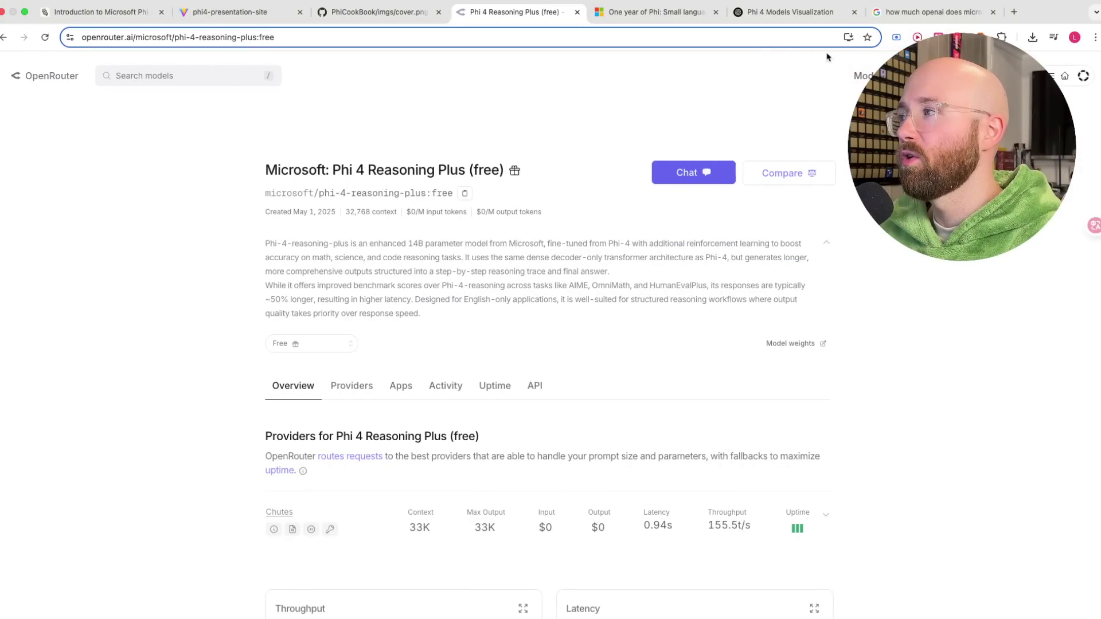
left_click(678, 12)
left_click(609, 374)
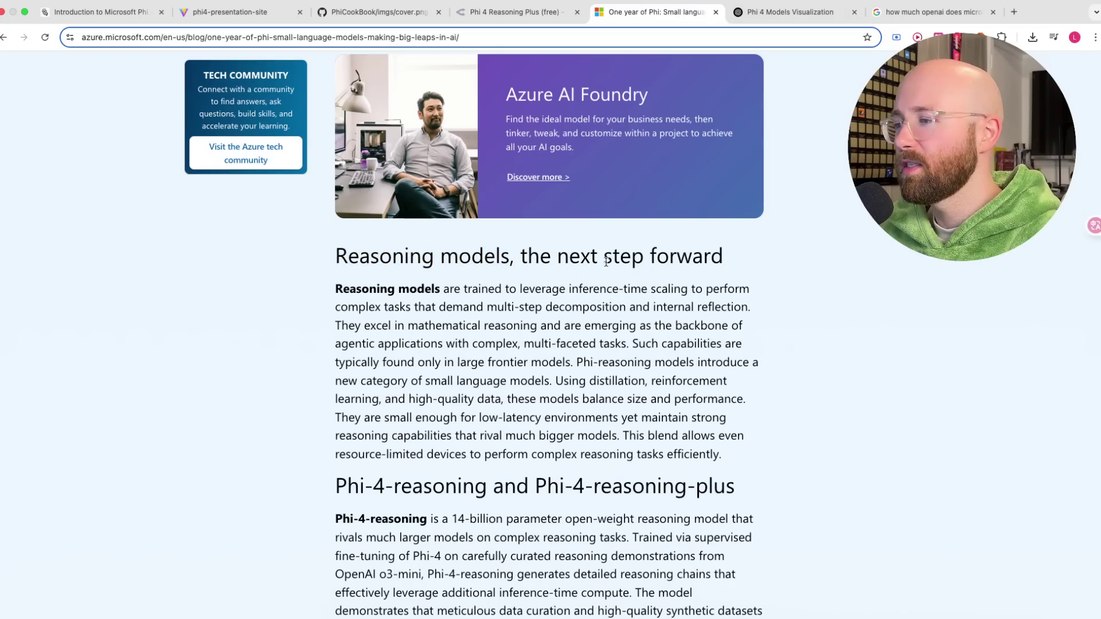
left_click(762, 10)
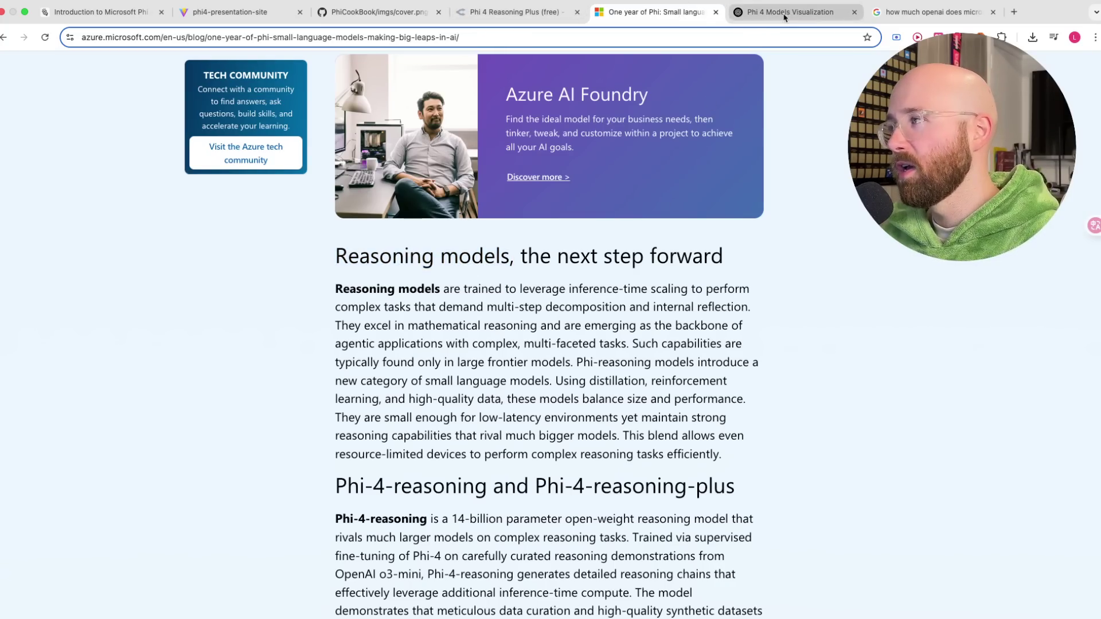
- Skim the Microsoft Phi-4 Reasoning presentation site from its introduction to the references and back
left_click(275, 16)
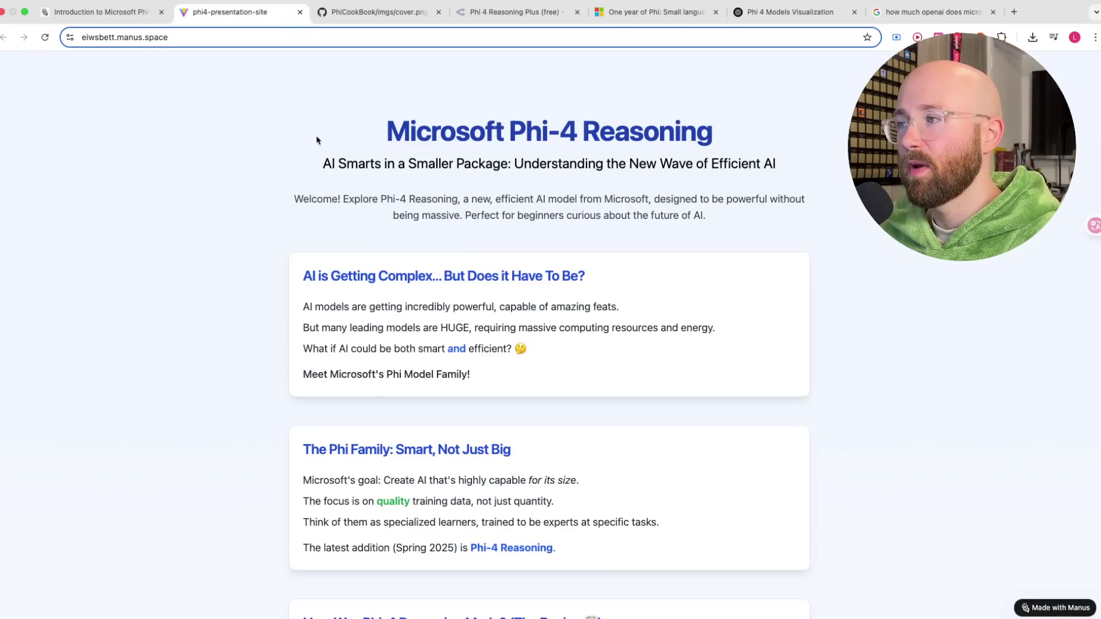
left_click_drag(318, 140, 858, 314)
left_click(849, 321)
scroll(491, 281, "down", 10)
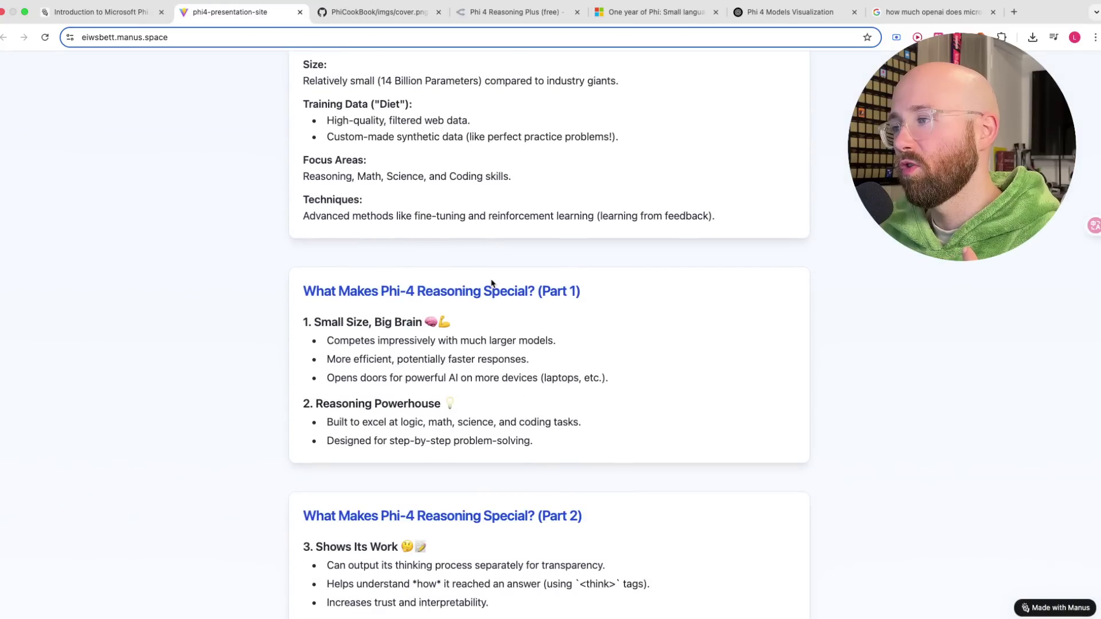
scroll(492, 283, "down", 10)
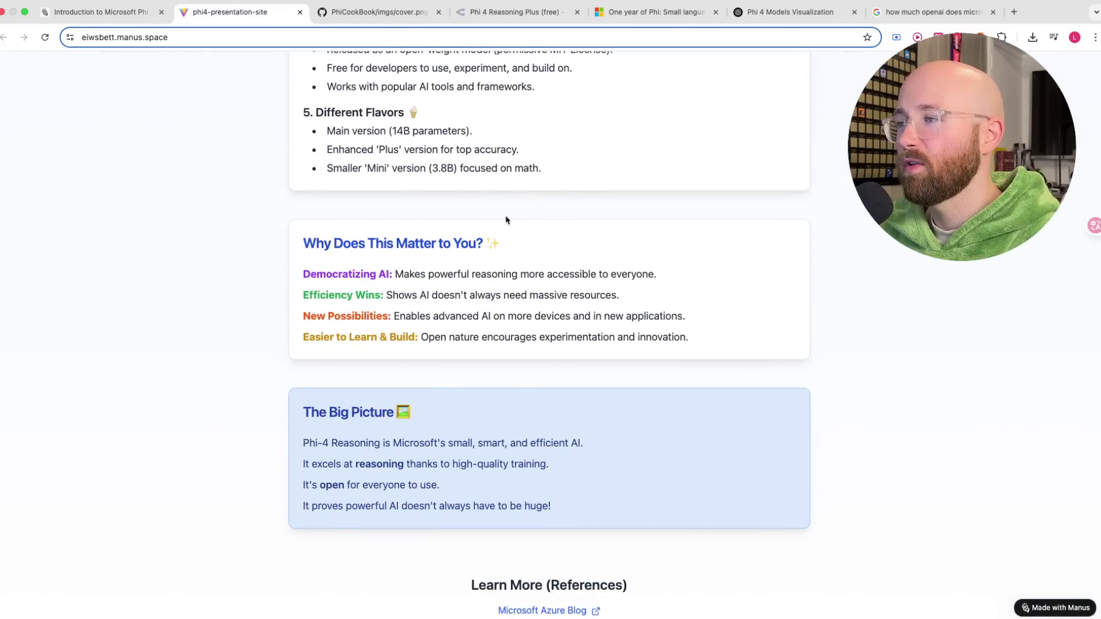
scroll(511, 220, "up", 20)
- Open the Phi-4 AI Model Family Overview in ChatGPT and highlight its title and the base Phi-4 entry's size and focus
left_click(781, 16)
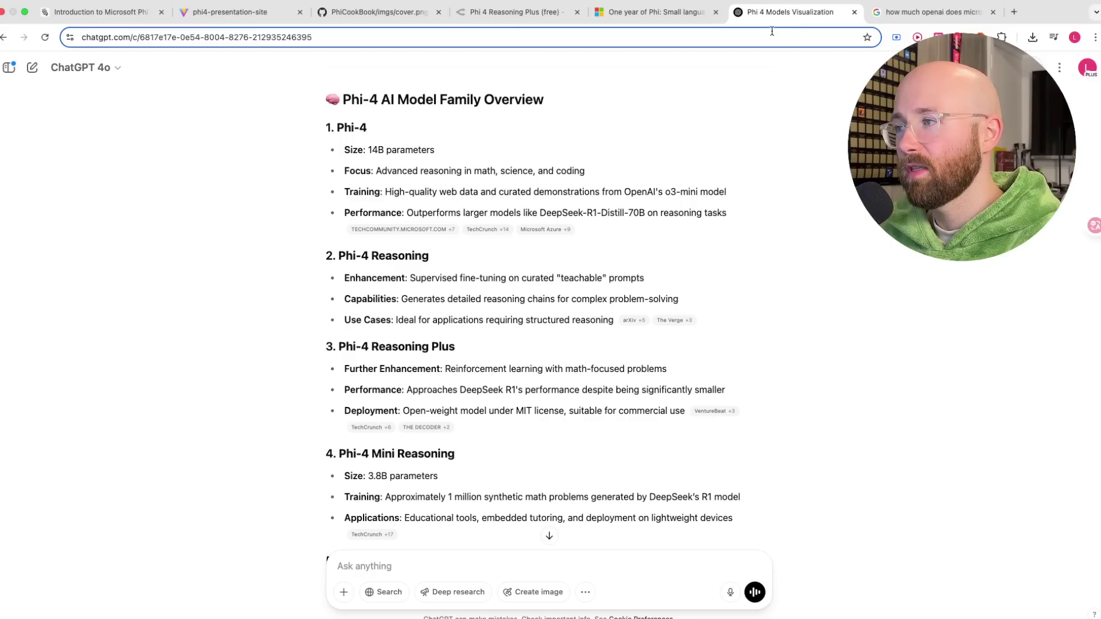
left_click_drag(311, 95, 587, 98)
left_click(600, 107)
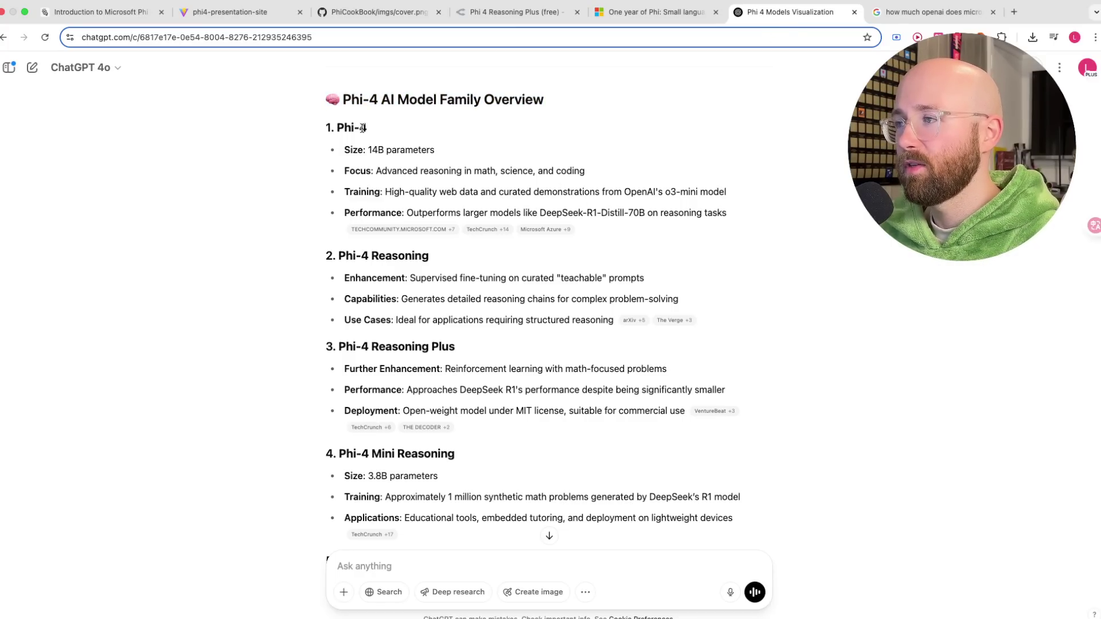
scroll(363, 128, "down", 1)
left_click_drag(334, 113, 594, 160)
scroll(457, 147, "down", 1)
scroll(498, 155, "down", 1)
left_click(470, 145)
scroll(476, 150, "up", 1)
left_click(593, 161)
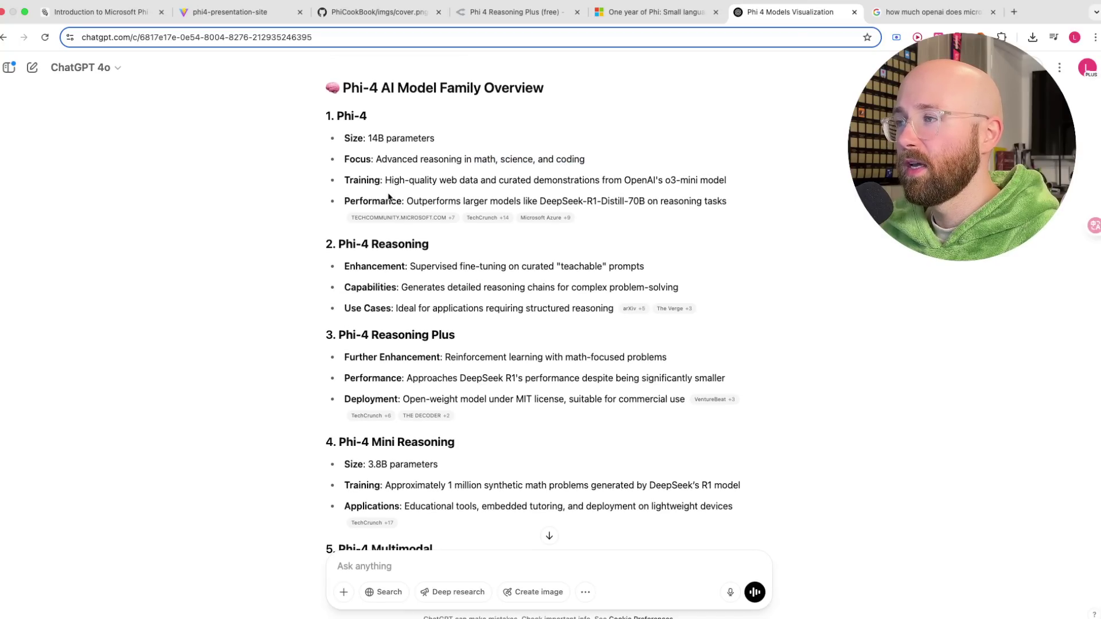
- Highlight the Phi-4 Reasoning, Phi-4 Reasoning Plus and Phi-4 Mini Reasoning sections of the overview, and clear the selection
scroll(383, 194, "down", 3)
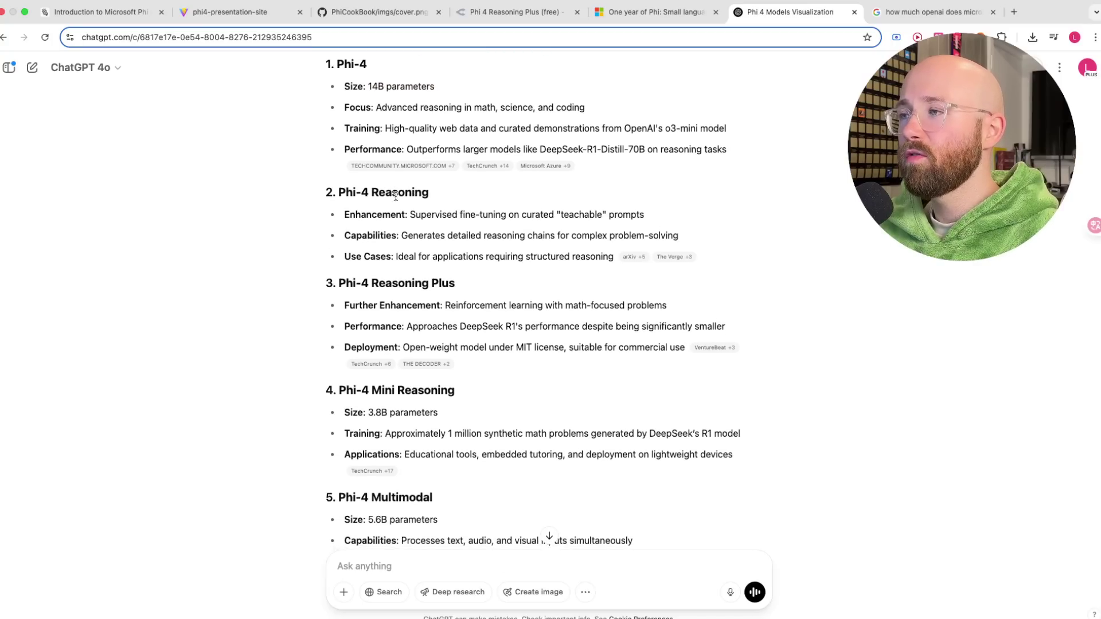
left_click_drag(322, 179, 764, 457)
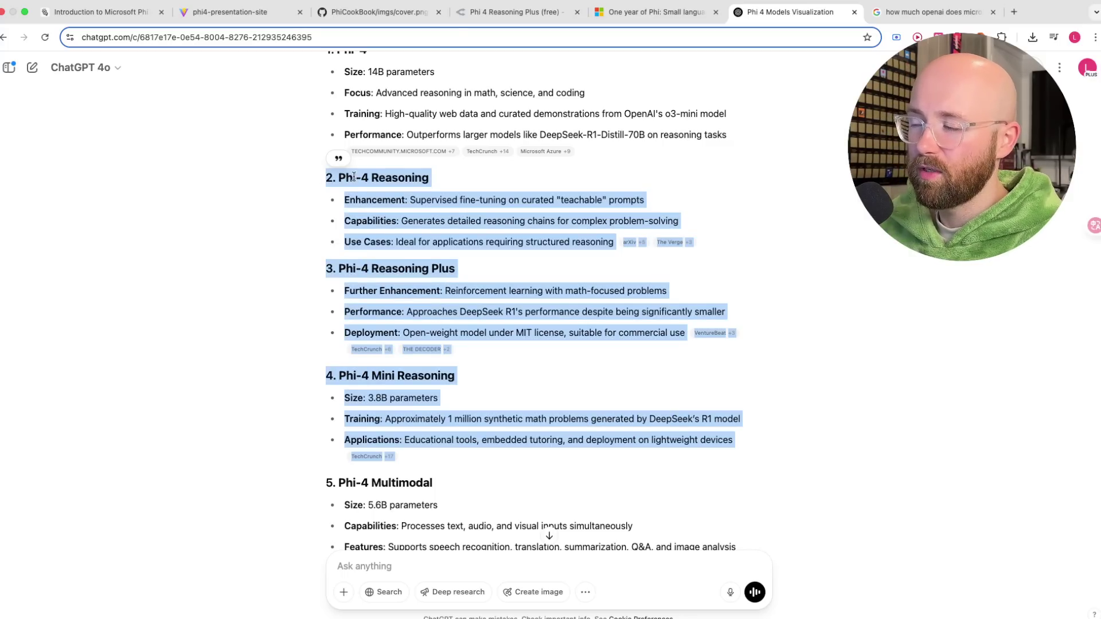
left_click(627, 241)
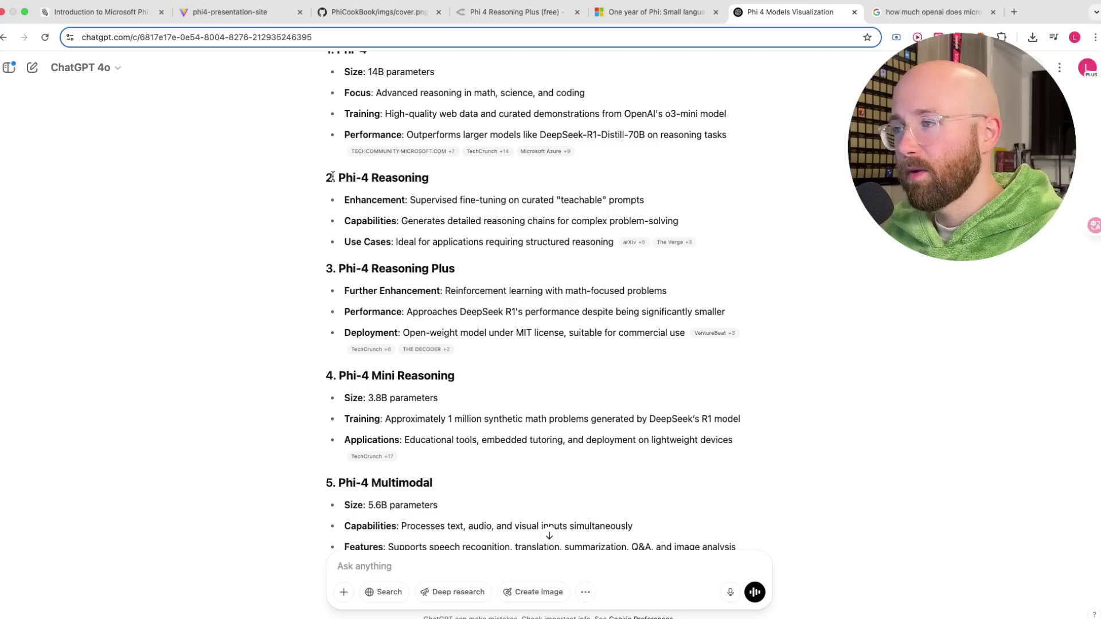
- Highlight the Phi-4 Reasoning heading and its Enhancement line in the model overview, and clear the selection
left_click_drag(326, 176, 457, 183)
left_click(417, 197)
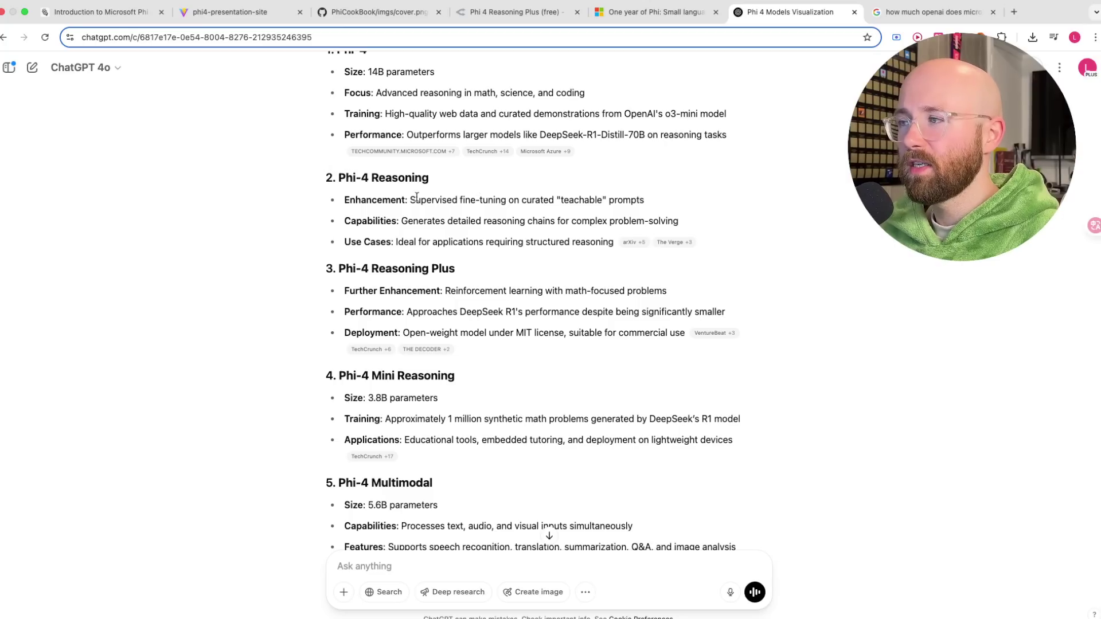
left_click_drag(344, 201, 673, 198)
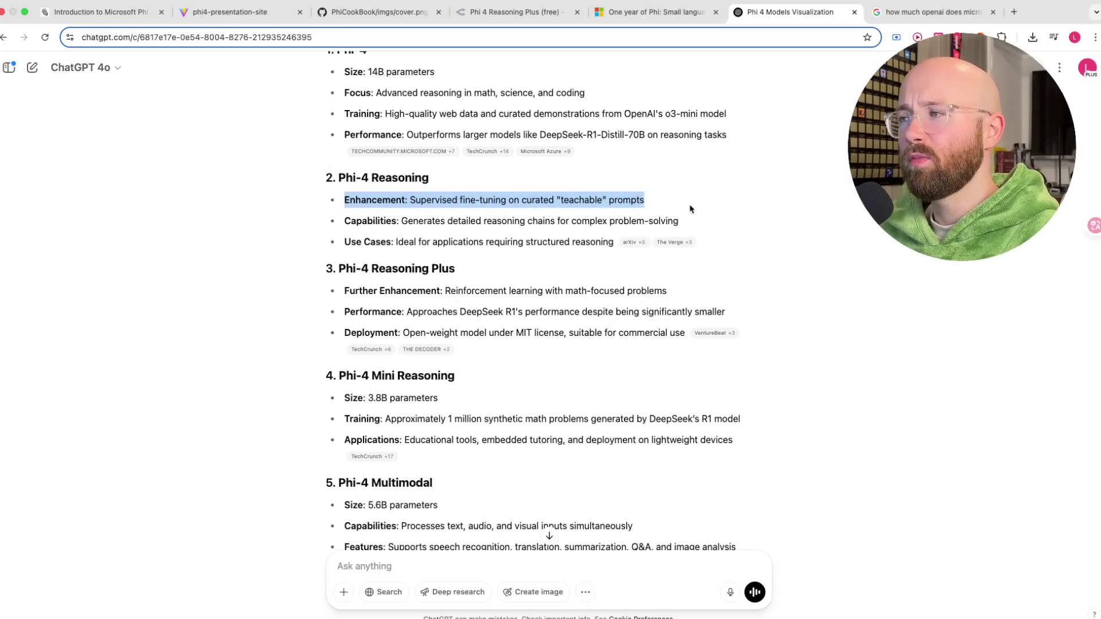
left_click(359, 229)
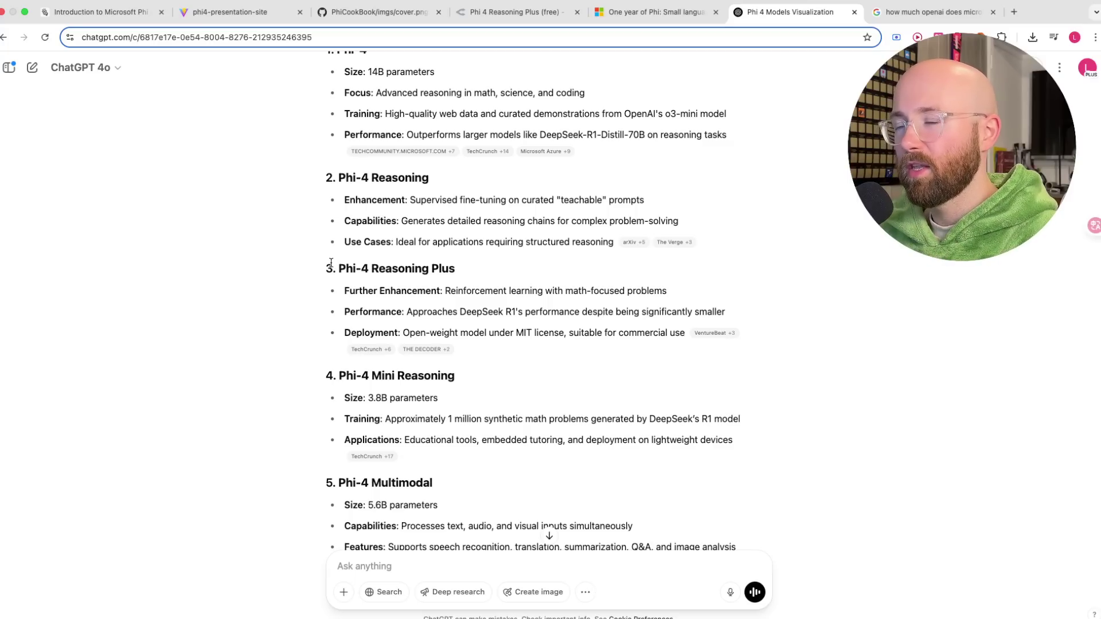
- Compare the Phi-4 Reasoning and Phi-4 Reasoning Plus sections by highlighting the Plus heading with its Further Enhancement line and the Reasoning section
left_click_drag(313, 277, 668, 291)
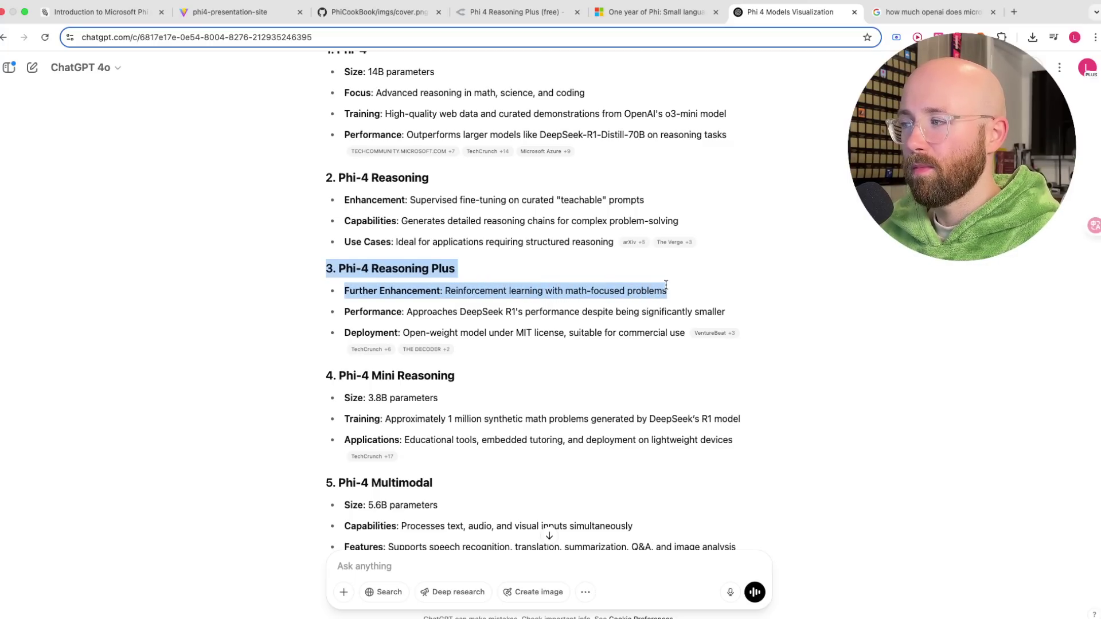
left_click(415, 282)
left_click_drag(317, 179, 745, 242)
left_click(745, 242)
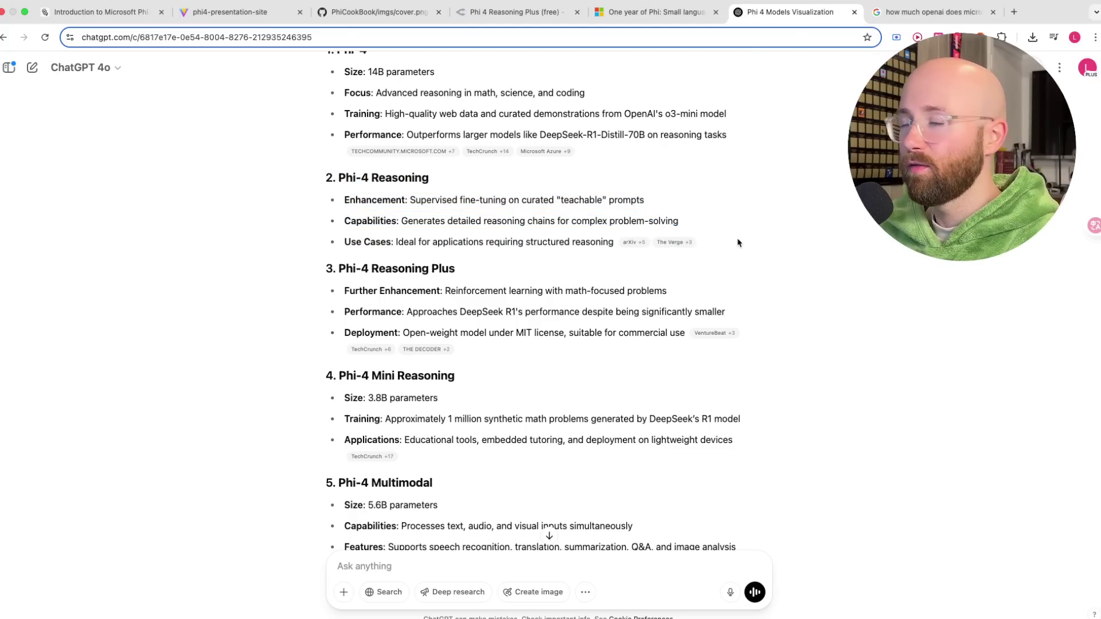
left_click_drag(308, 272, 642, 291)
- Open the OpenRouter page for Phi 4 Reasoning Plus (free) and highlight the reinforcement learning passage in its description
left_click(504, 13)
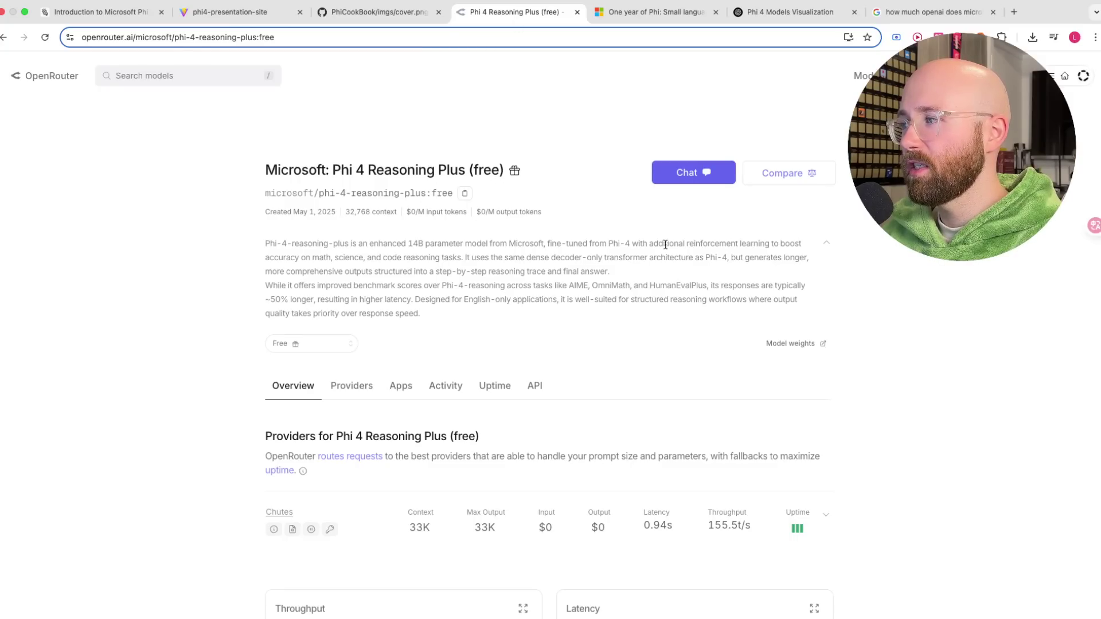
left_click_drag(726, 243, 453, 257)
left_click(635, 142)
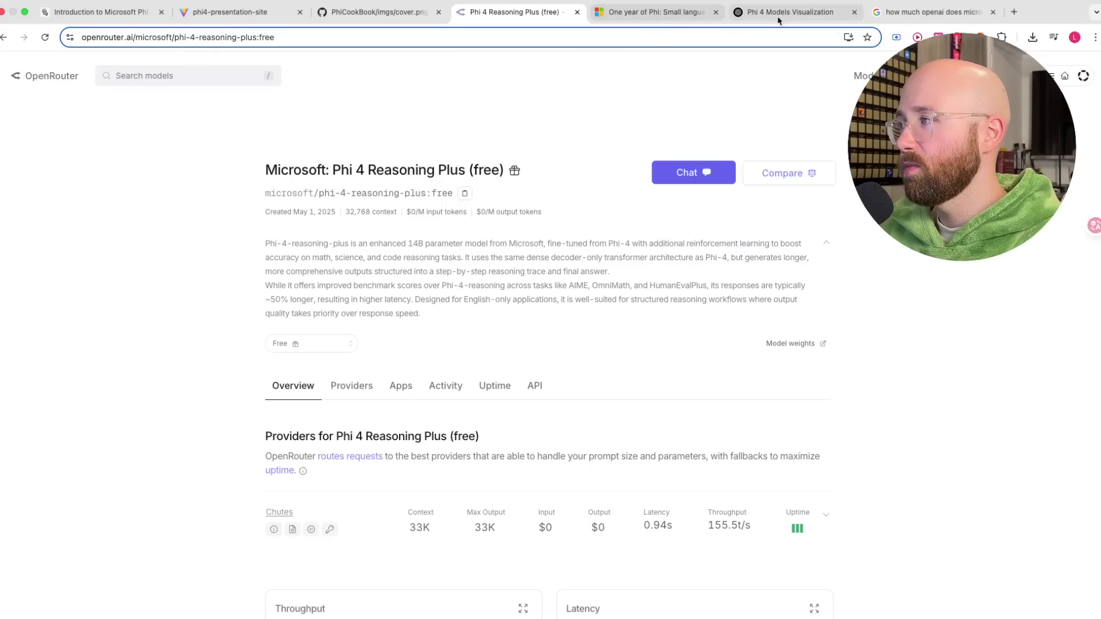
- Return to the ChatGPT overview and highlight the Phi-4 Mini Reasoning size, followed by its whole section
left_click(825, 14)
scroll(354, 320, "down", 2)
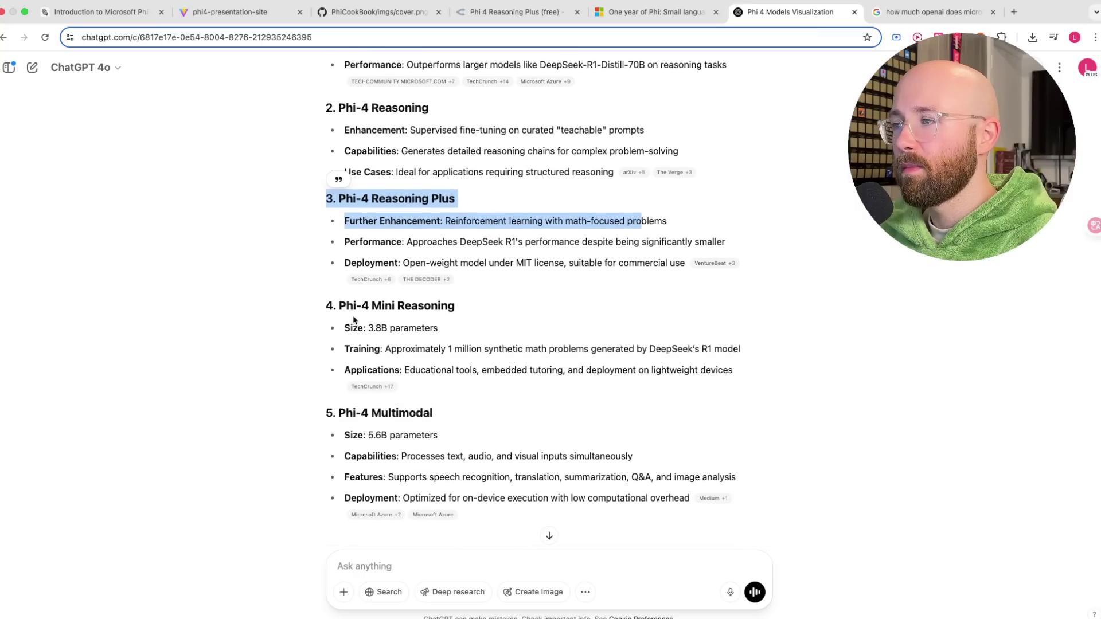
left_click_drag(344, 326, 457, 327)
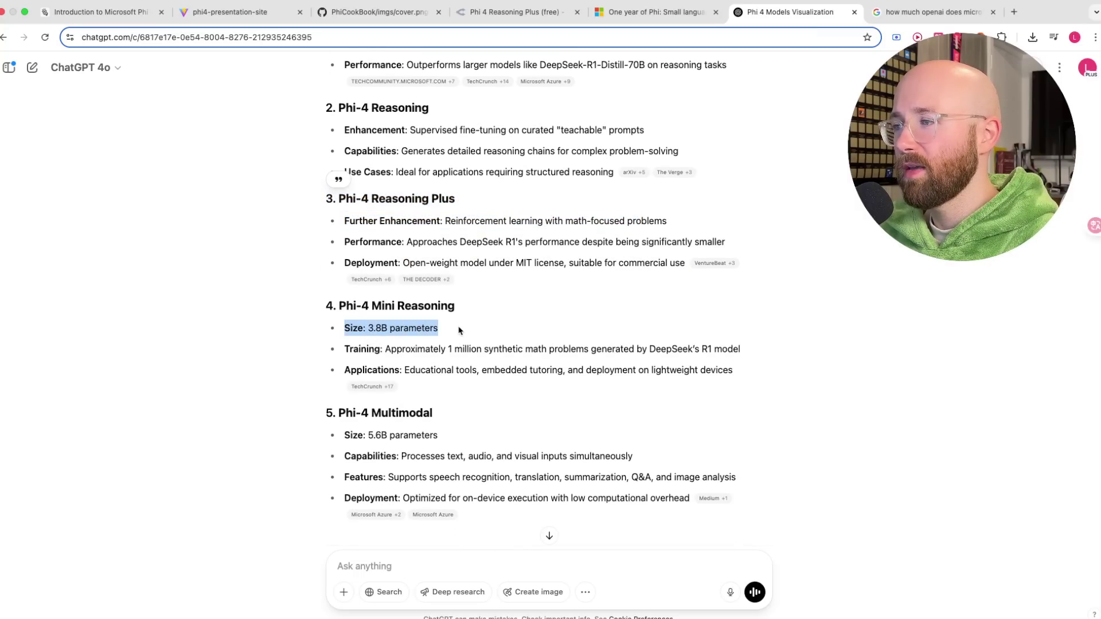
left_click(448, 336)
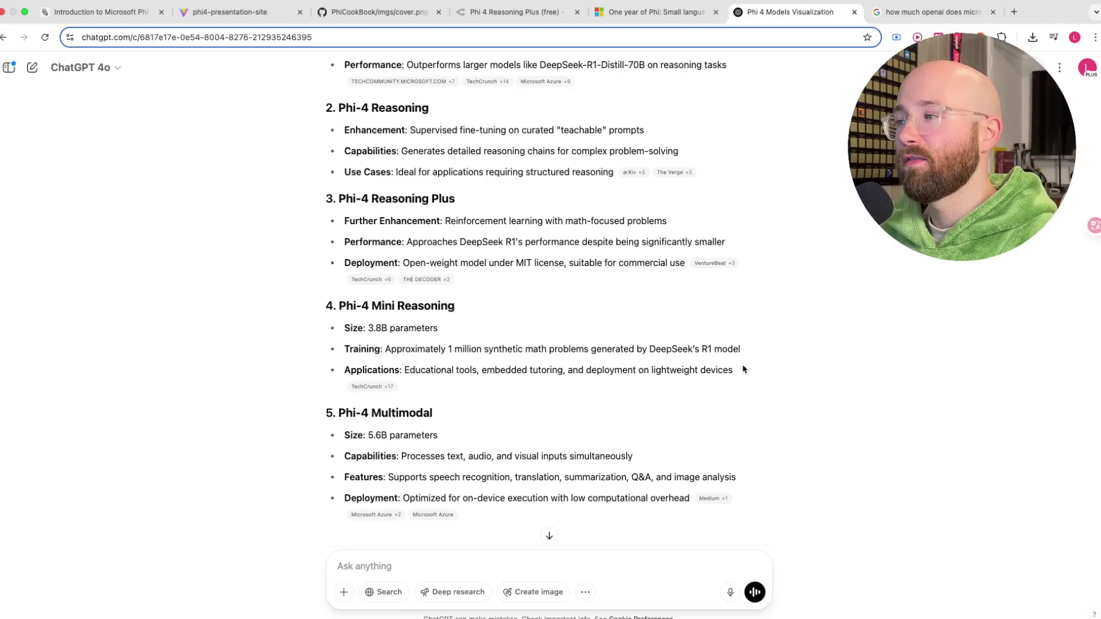
left_click_drag(743, 368, 331, 305)
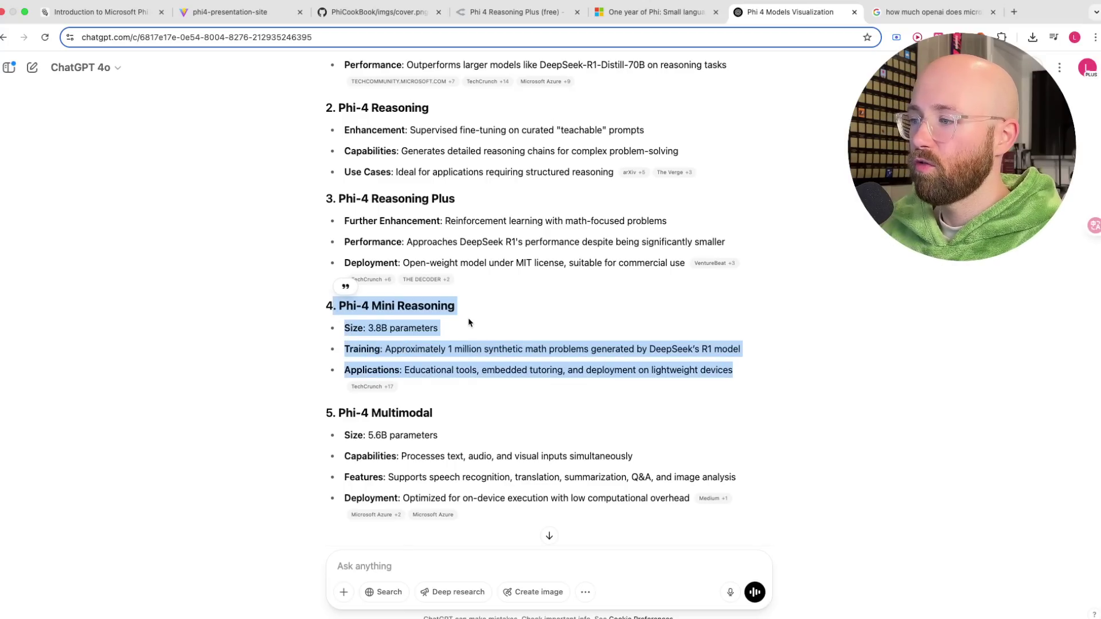
left_click(600, 332)
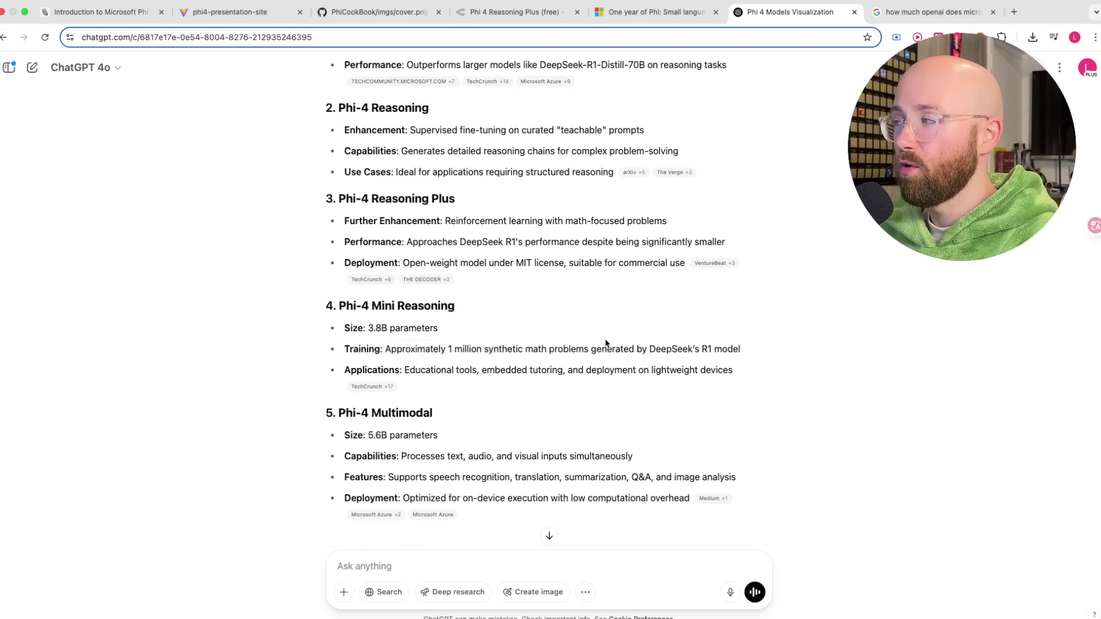
- Highlight the Capabilities text of the Phi-4 Multimodal section, and clear the selection
scroll(597, 365, "down", 1)
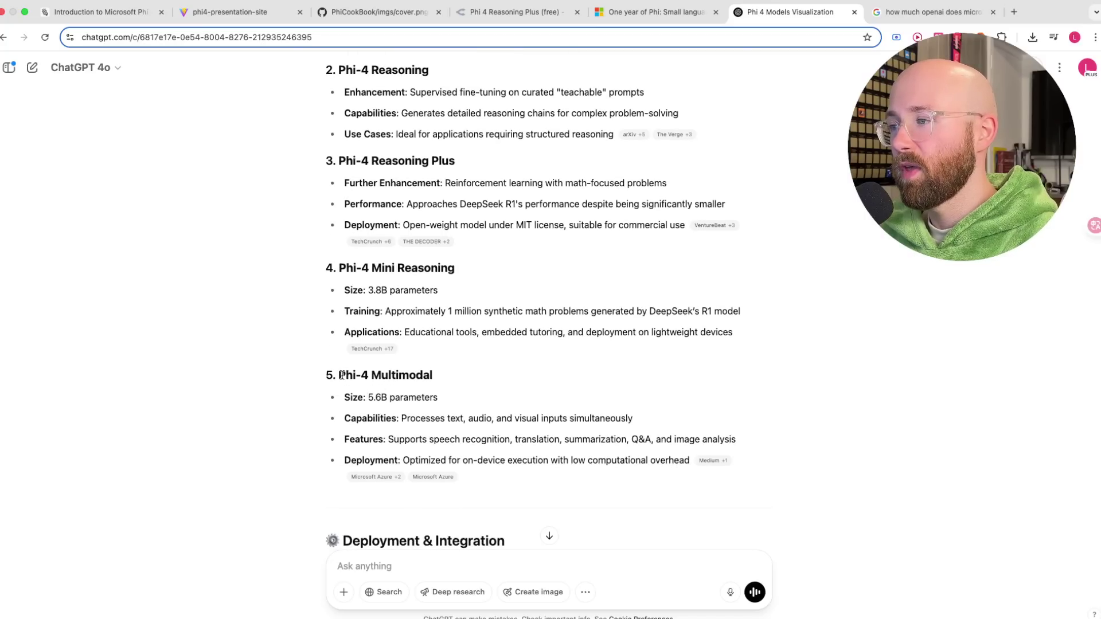
left_click_drag(401, 418, 635, 419)
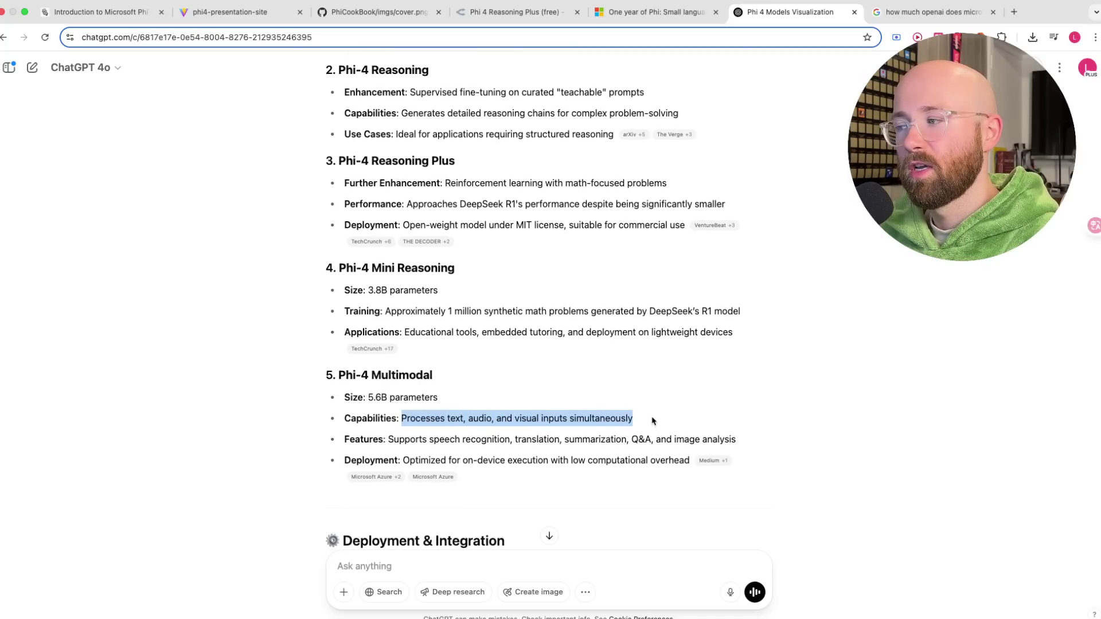
left_click(619, 434)
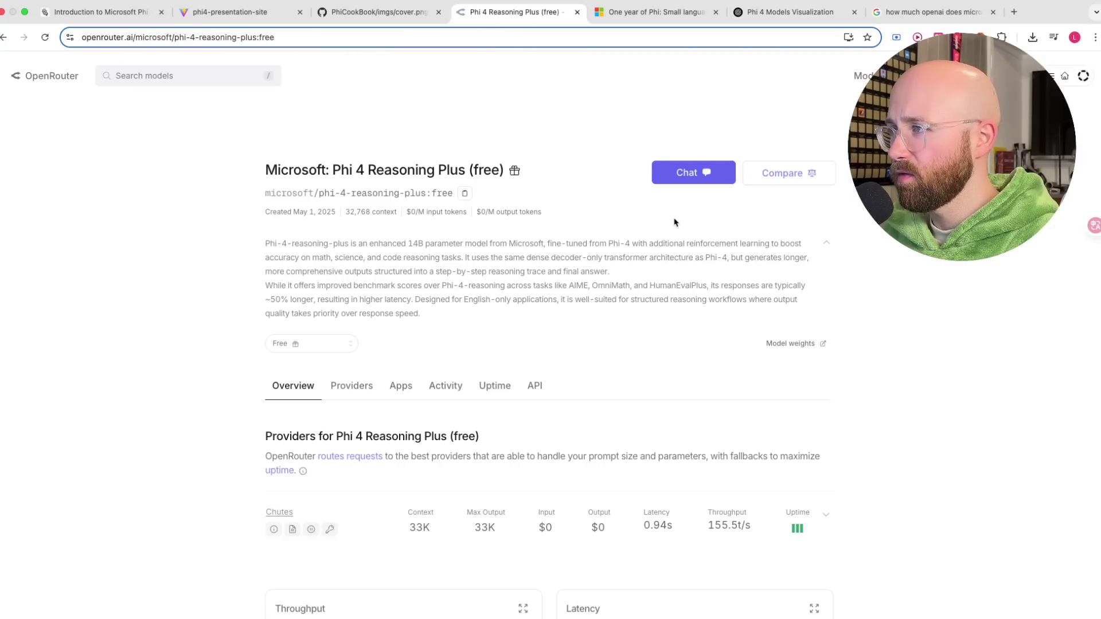
- View the PhiCookBook cover image on GitHub, and examine the Figure 1 reasoning benchmark chart in the Azure blog post up close
left_click(344, 16)
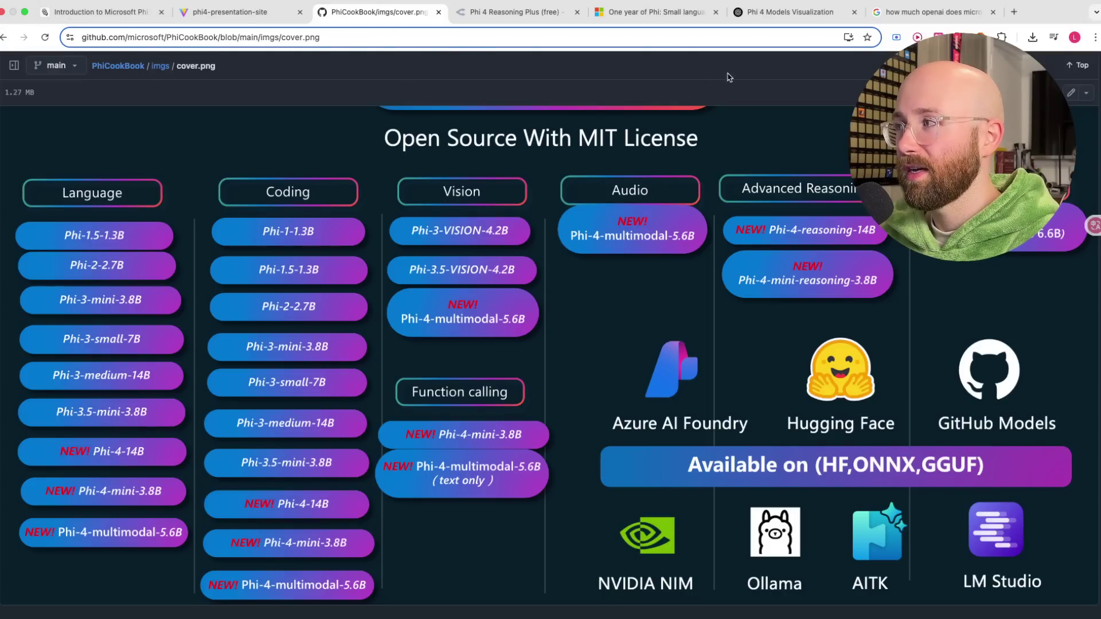
left_click(660, 13)
scroll(658, 270, "down", 10)
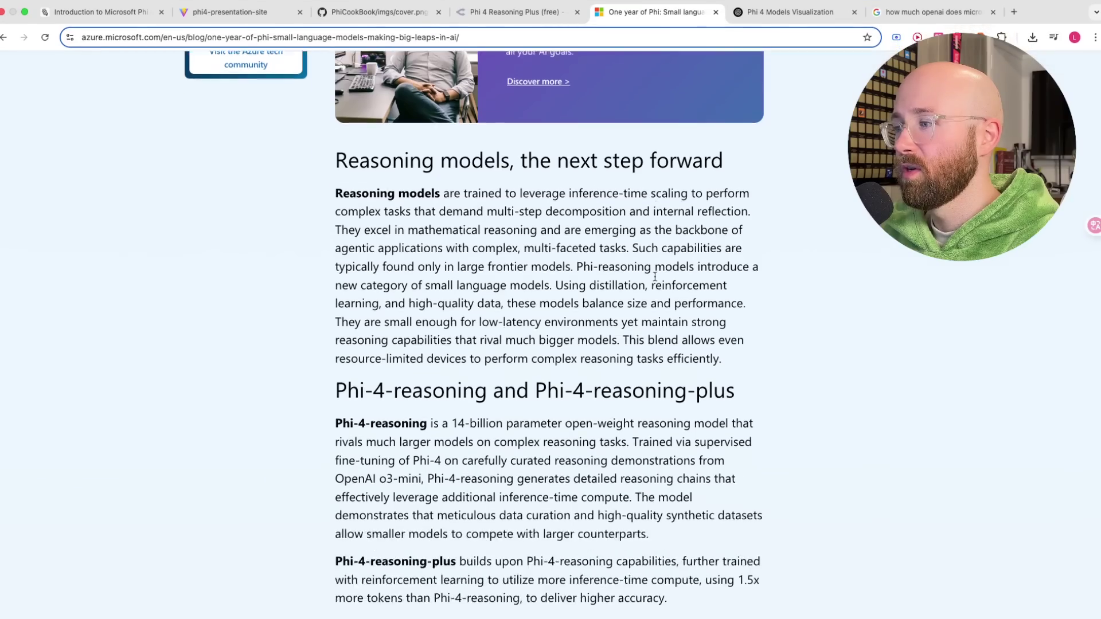
scroll(658, 271, "up", 5)
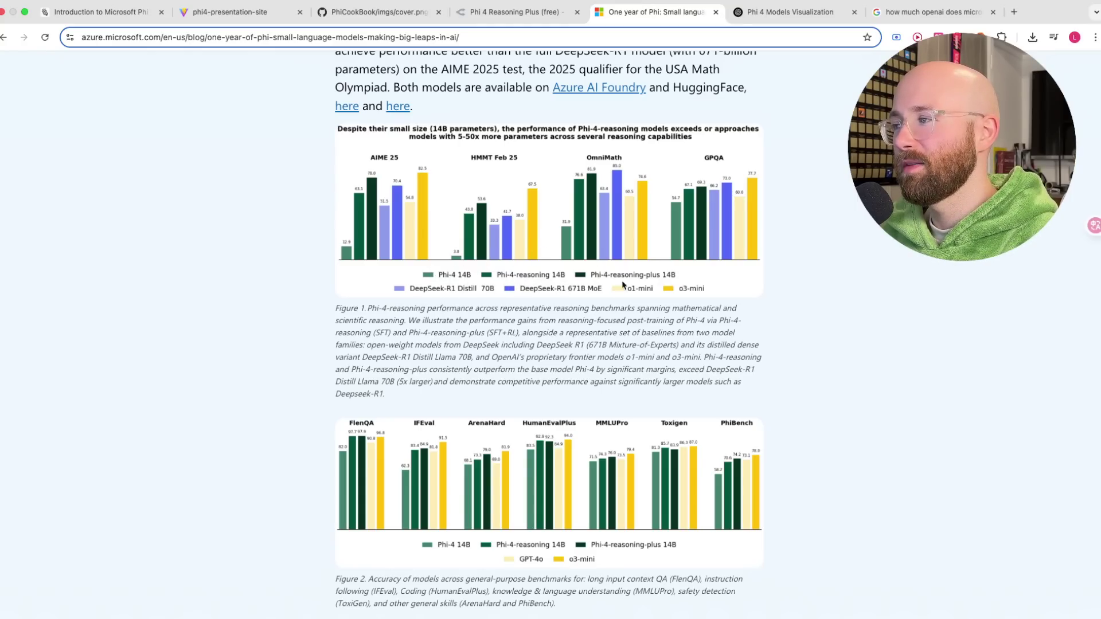
scroll(623, 286, "up", 5)
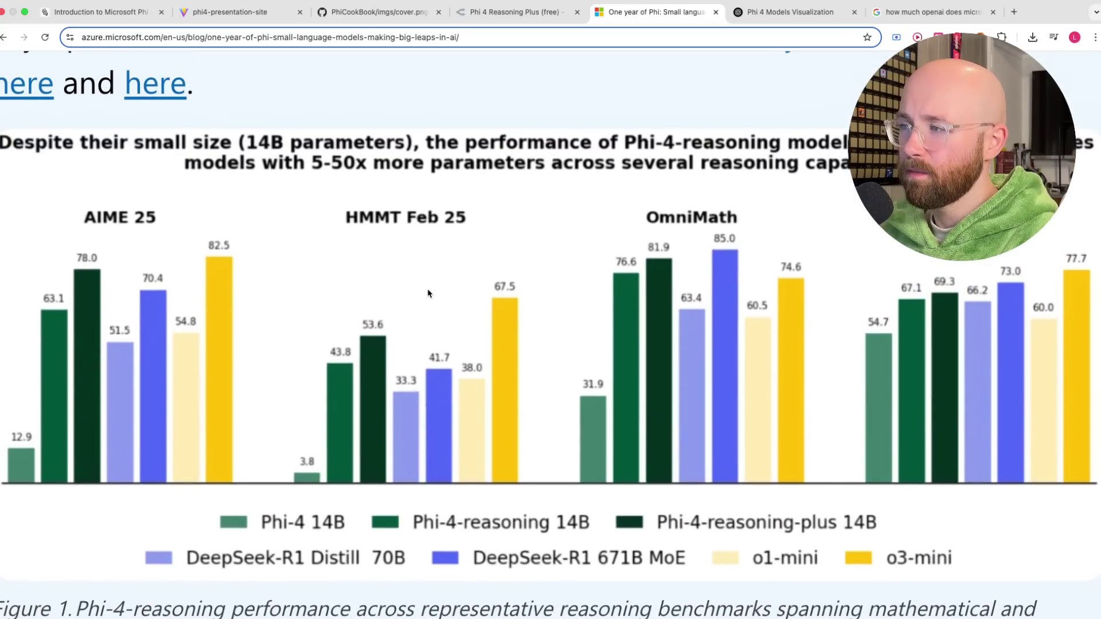
scroll(428, 294, "down", 1)
scroll(917, 379, "down", 1)
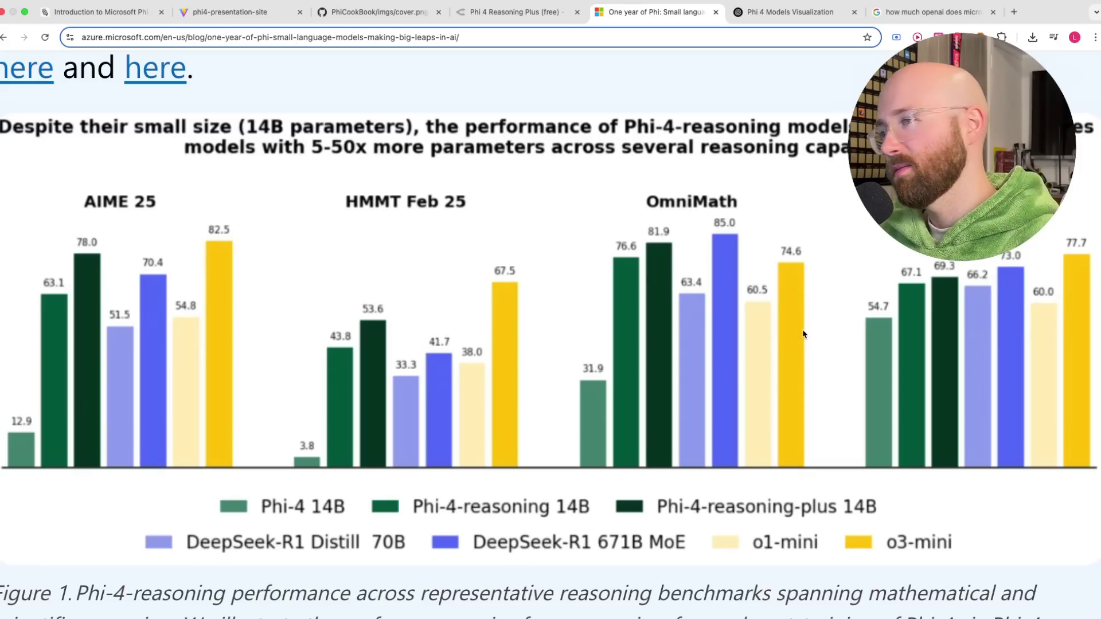
- Examine the Figure 2 general-purpose benchmark chart up close, including its model legend, and return to the overview of both charts
scroll(801, 335, "down", 5)
scroll(769, 346, "down", 3)
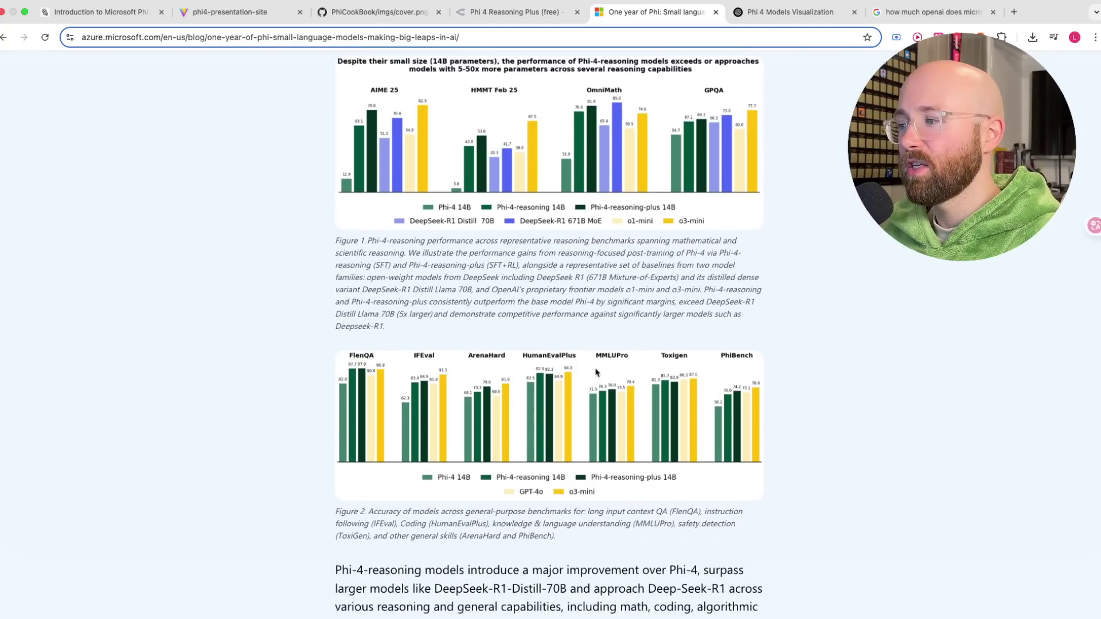
scroll(513, 427, "up", 5)
scroll(551, 420, "up", 3)
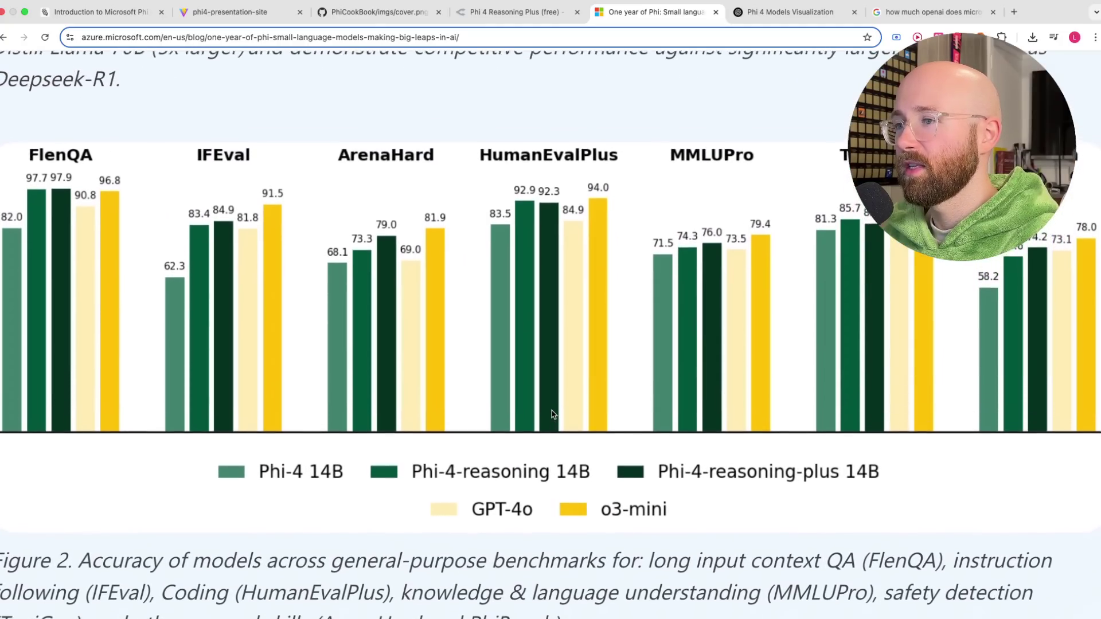
scroll(551, 418, "up", 1)
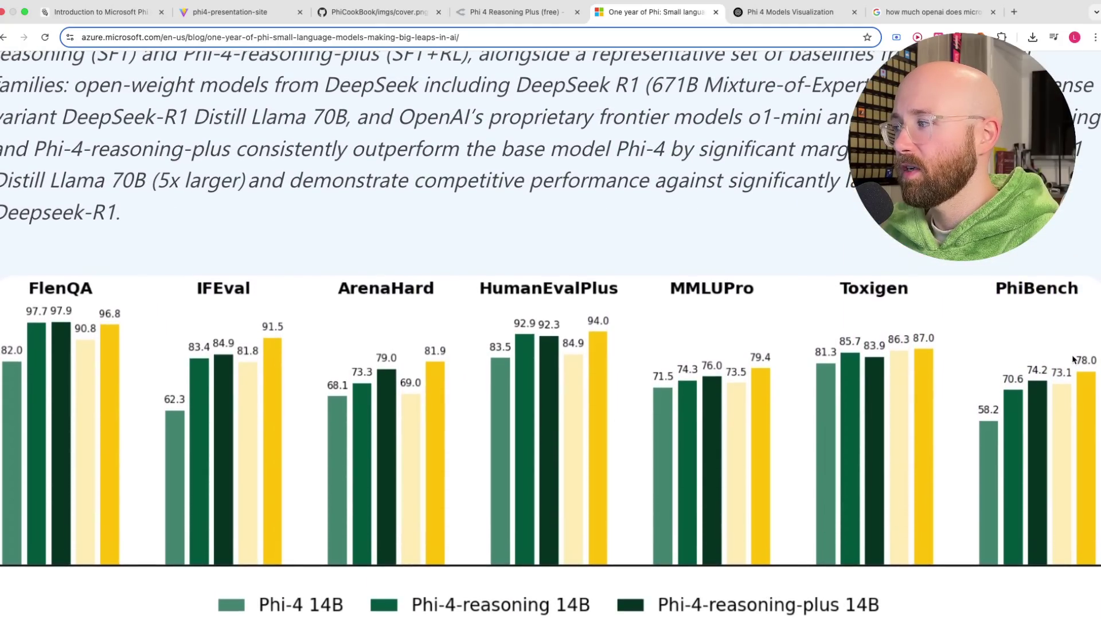
scroll(546, 508, "down", 5)
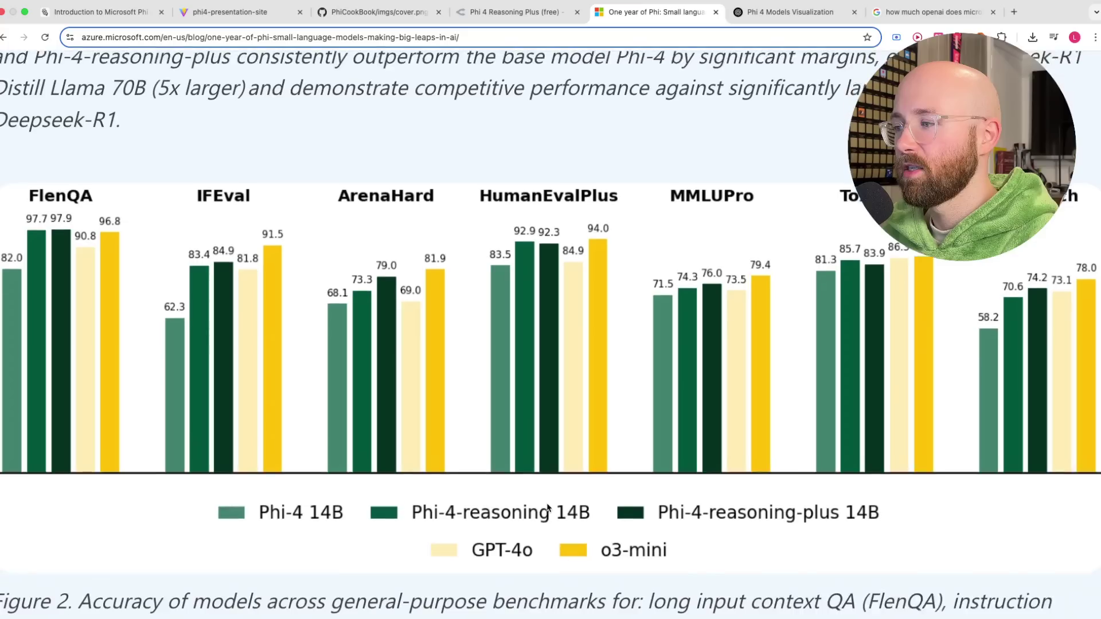
scroll(436, 334, "up", 5)
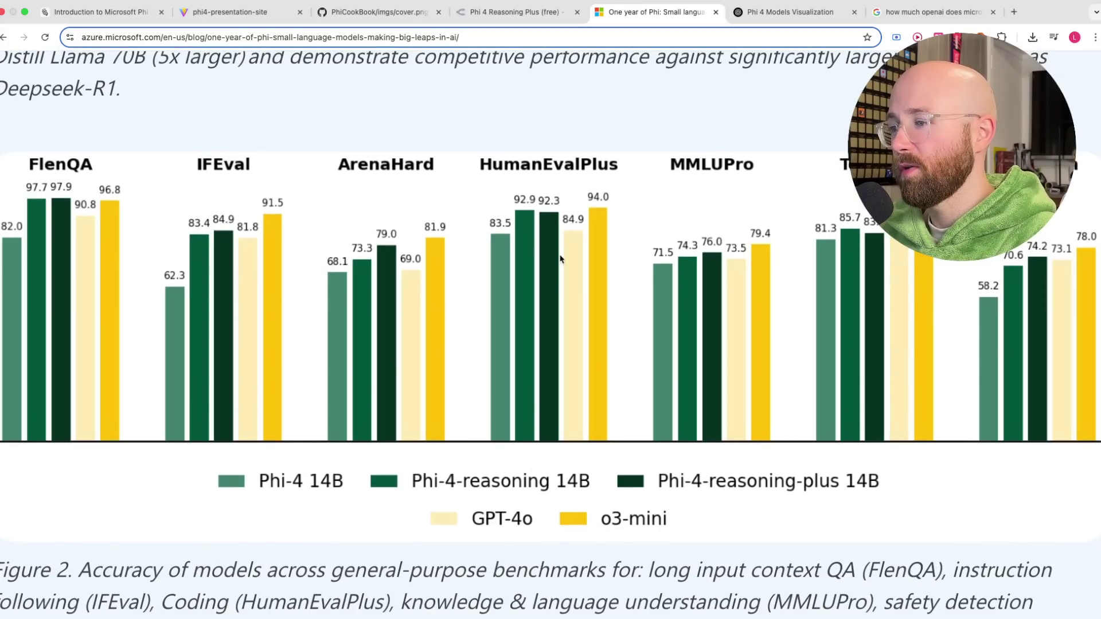
scroll(567, 245, "down", 5)
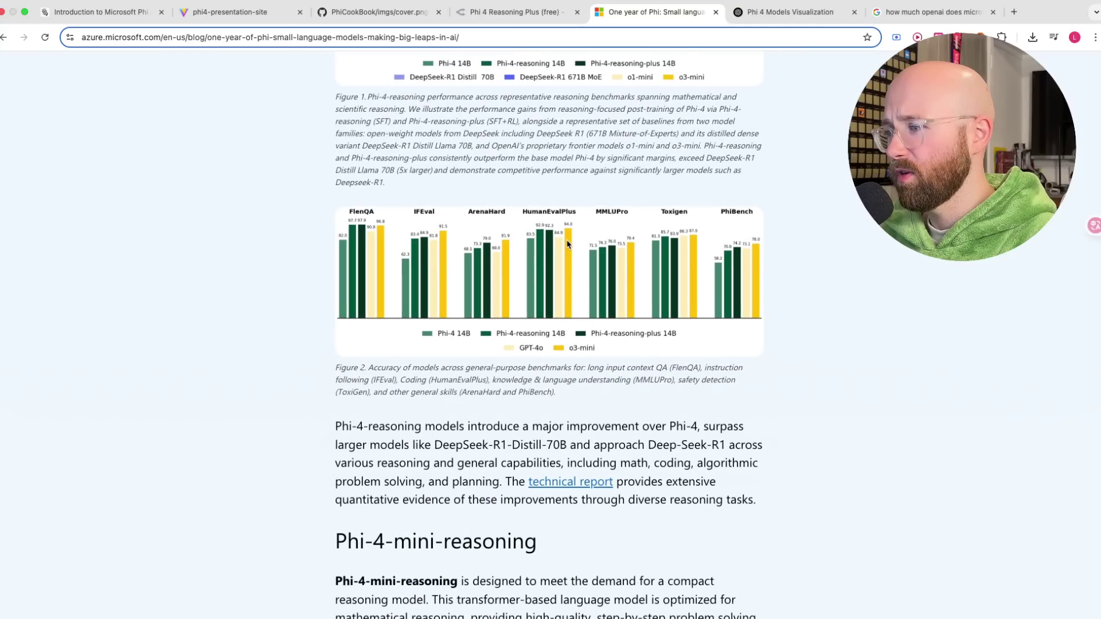
scroll(568, 244, "down", 2)
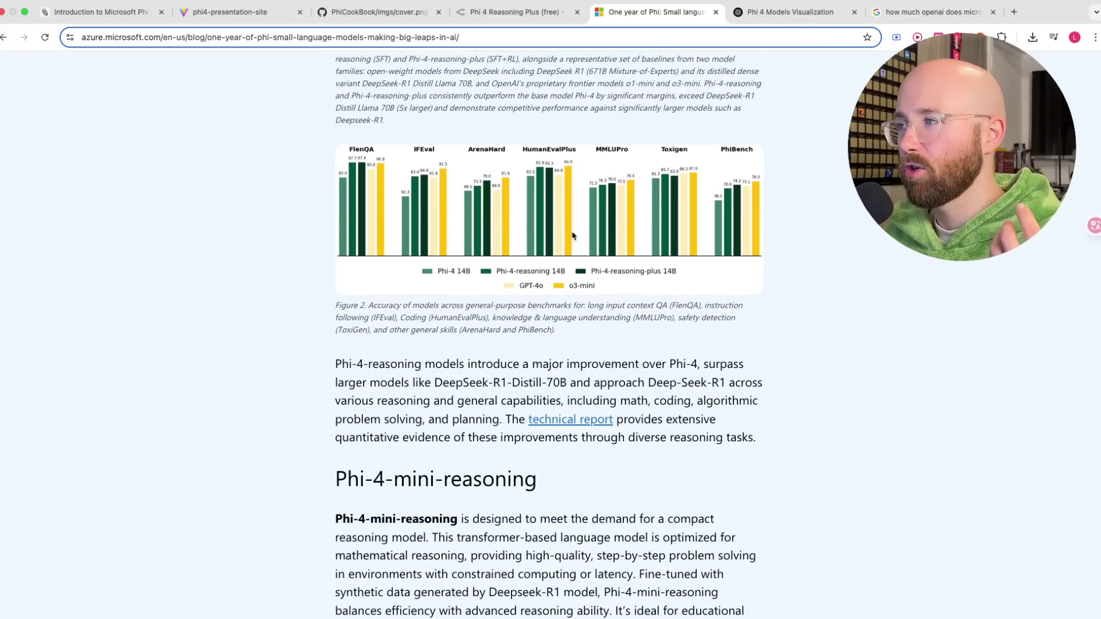
scroll(596, 233, "up", 5)
- Review the models offered in ChatGPT's model list, including the additional models, and close it without changing the model
key("ctrl+Tab")
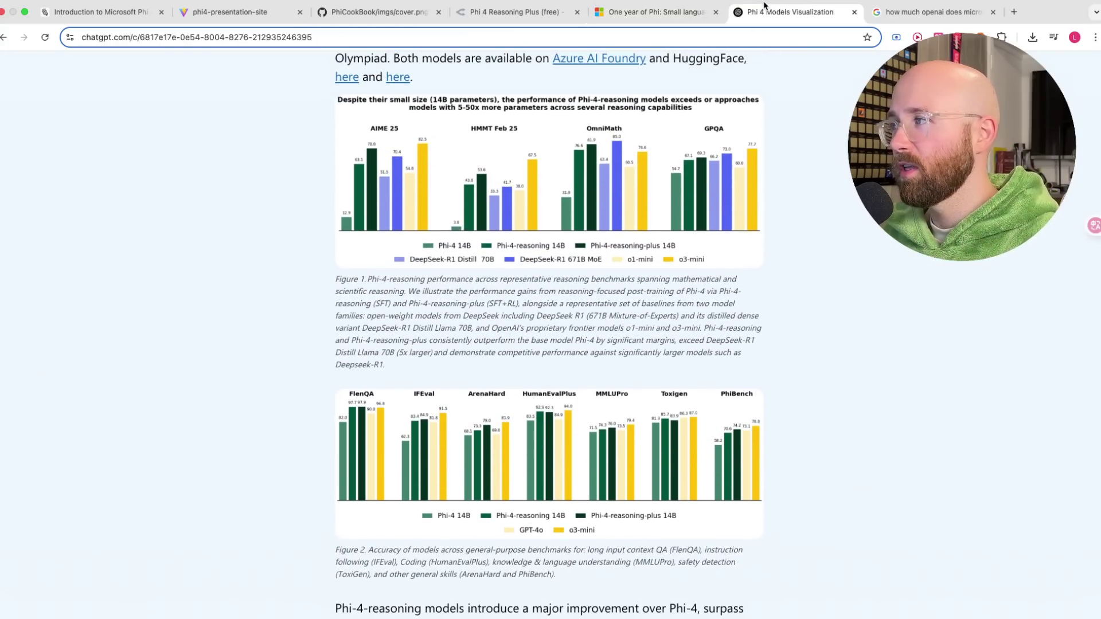
left_click(111, 70)
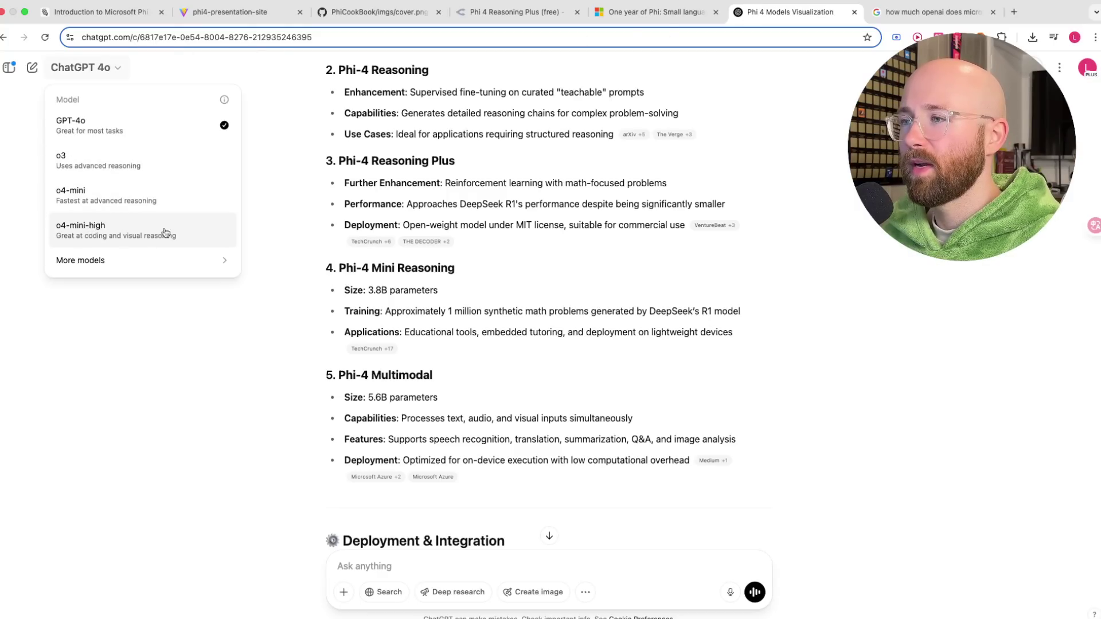
mouse_move(172, 264)
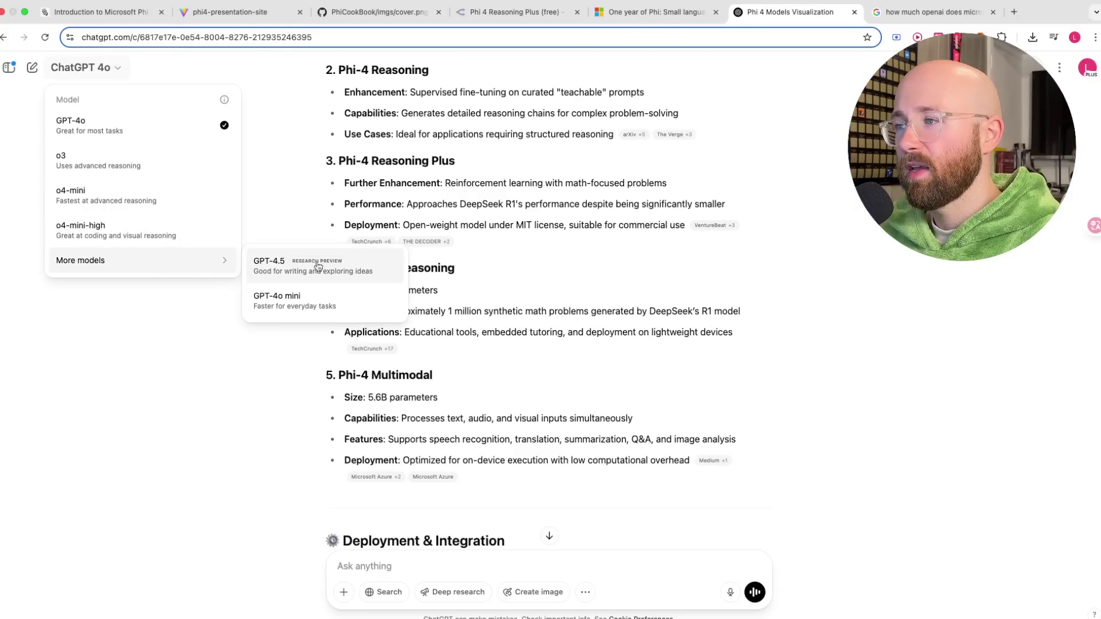
key("Escape")
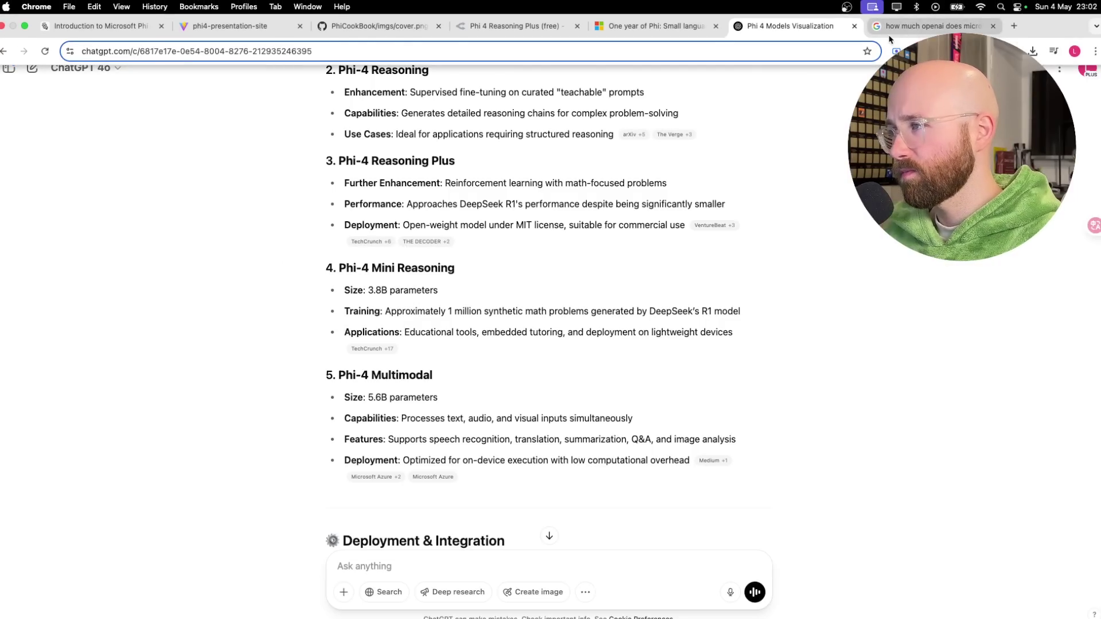
- Start an OpenRouter chat with Phi 4 Reasoning Plus (free), send the sample prompt "9.9 vs 9.11", and review the response from its beginning
left_click(505, 25)
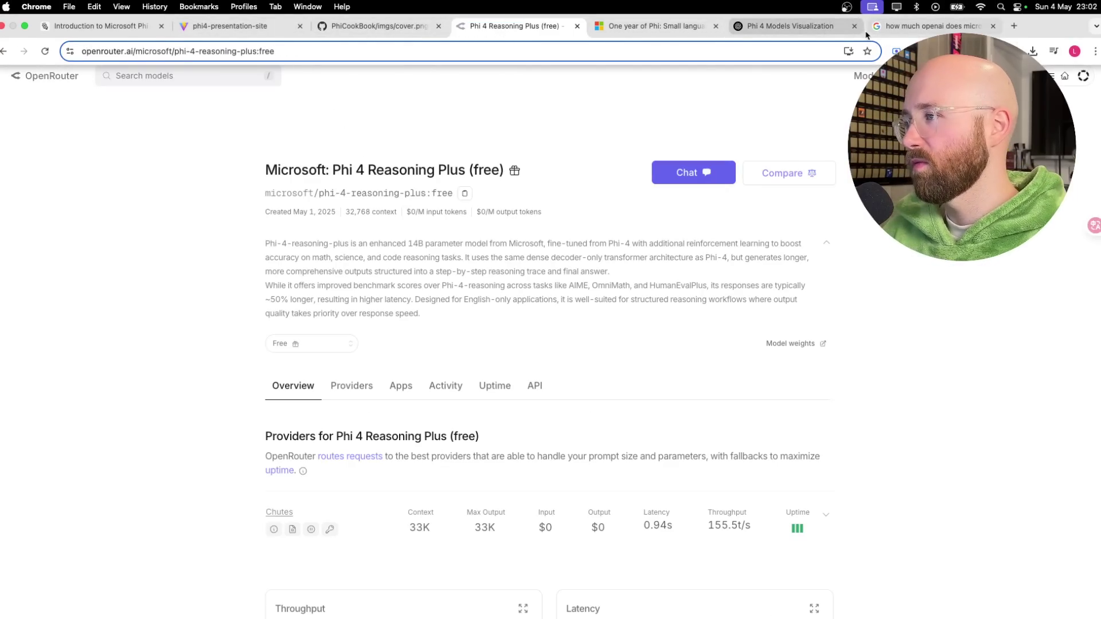
left_click(687, 169)
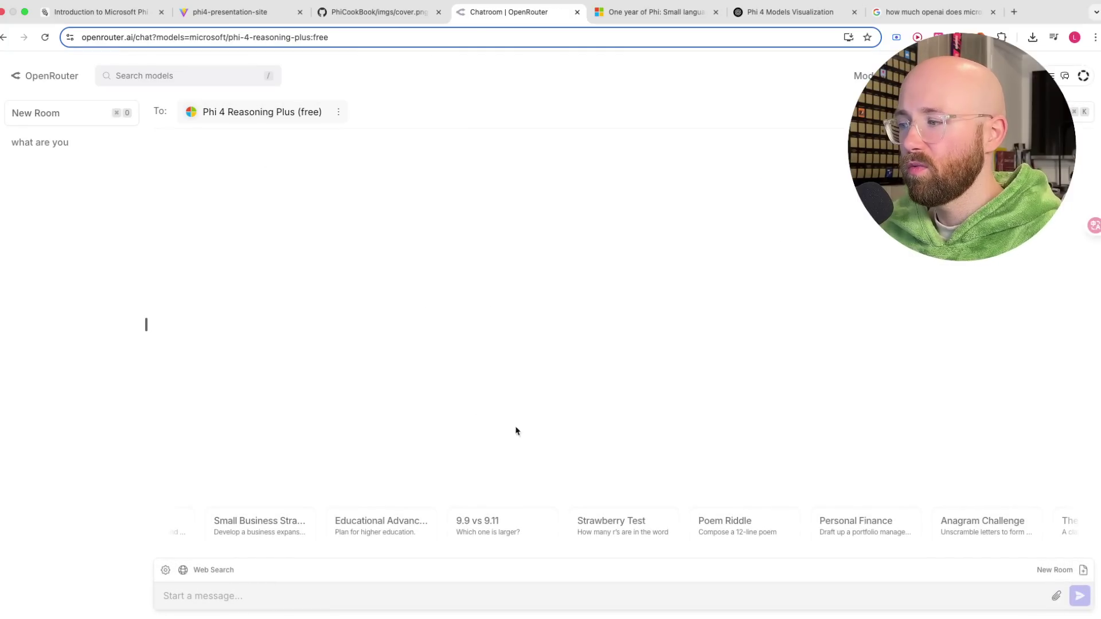
left_click(519, 533)
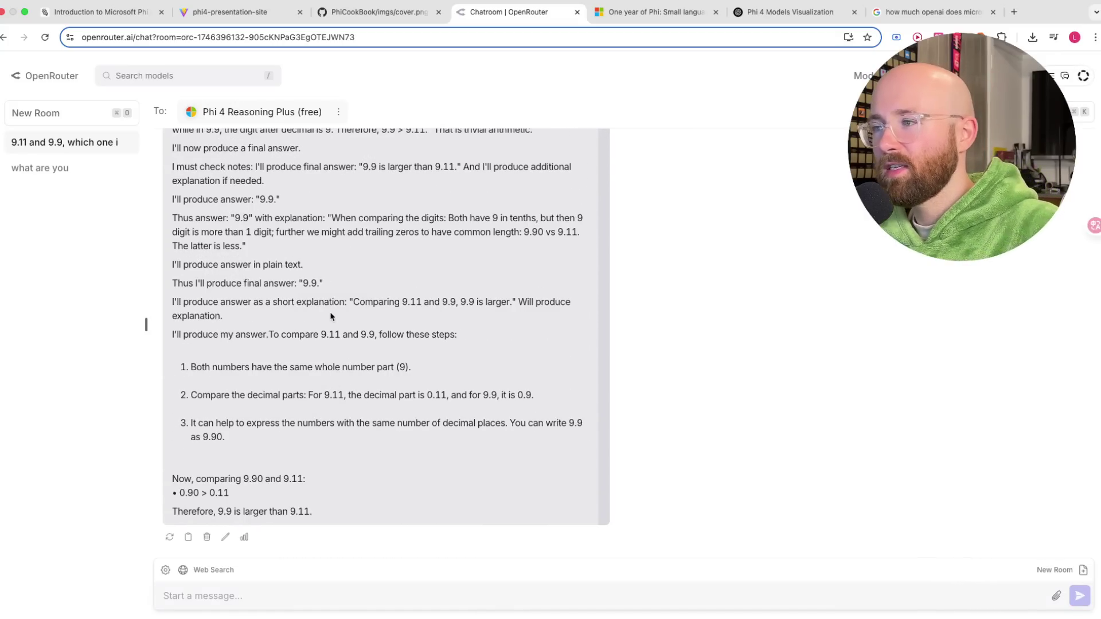
scroll(331, 317, "up", 15)
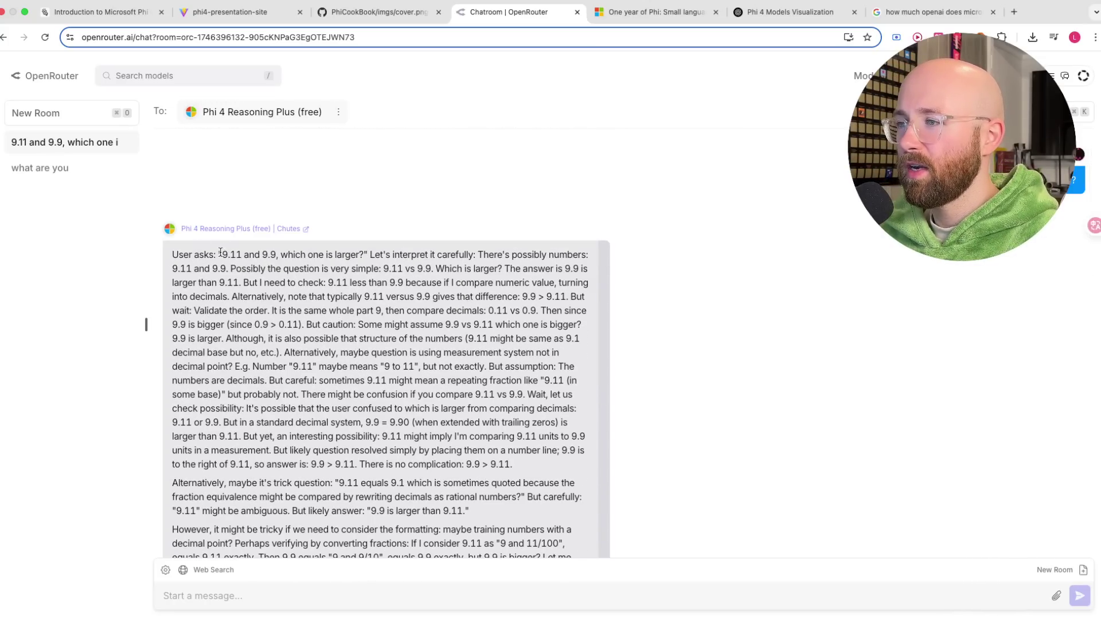
- Read through Phi 4 Reasoning Plus's answer on 9.11 versus 9.9, from its opening reasoning to the final conclusion
left_click_drag(393, 255, 522, 254)
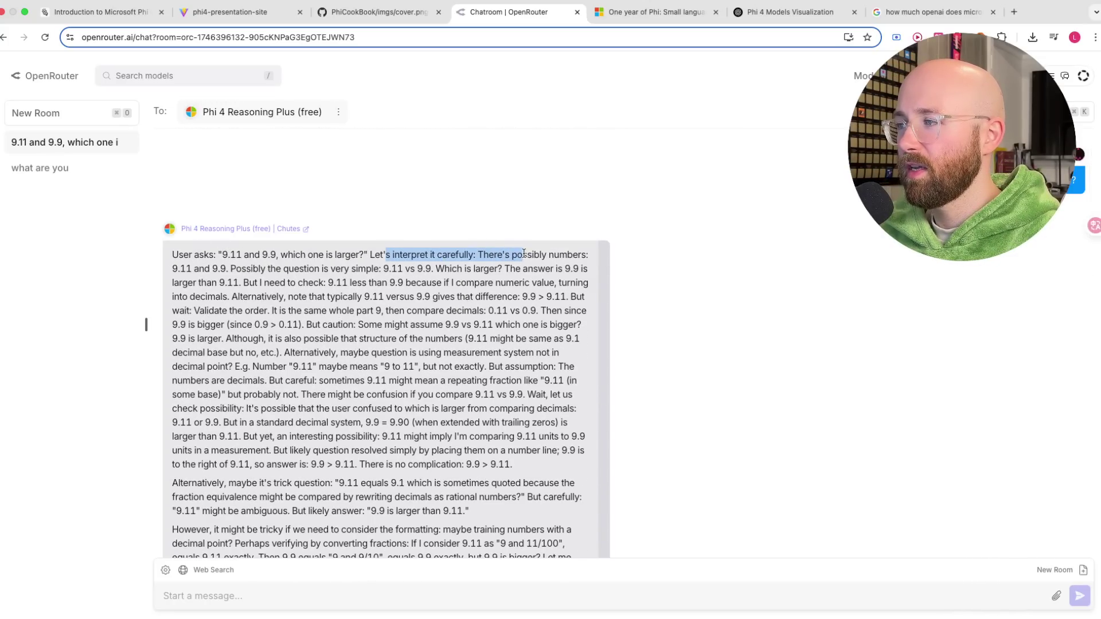
left_click(449, 306)
scroll(234, 486, "down", 1)
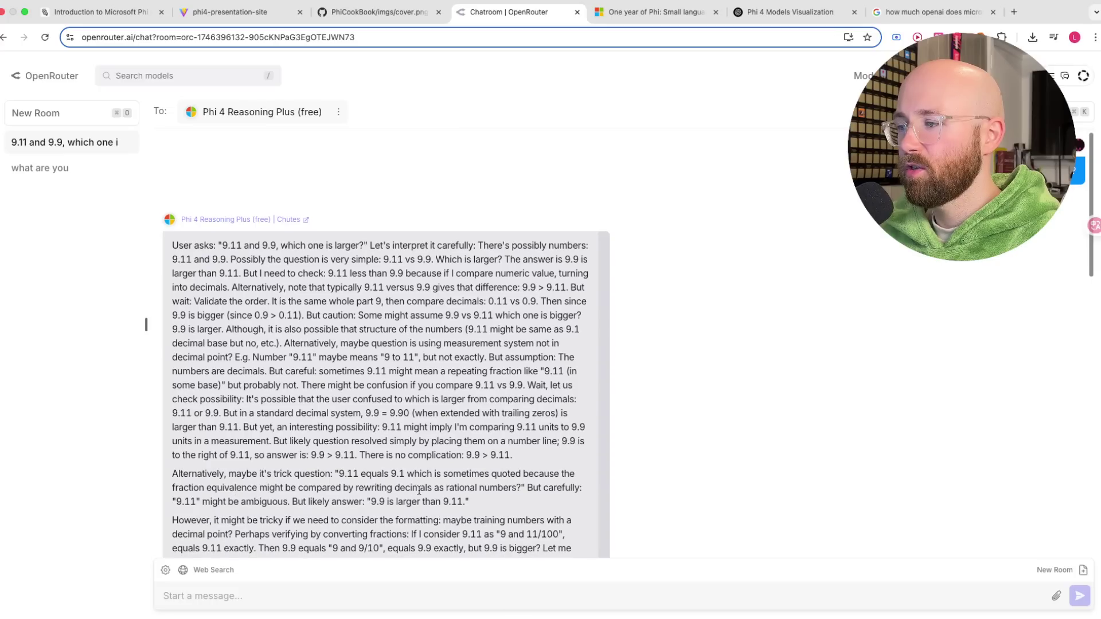
left_click_drag(339, 473, 290, 486)
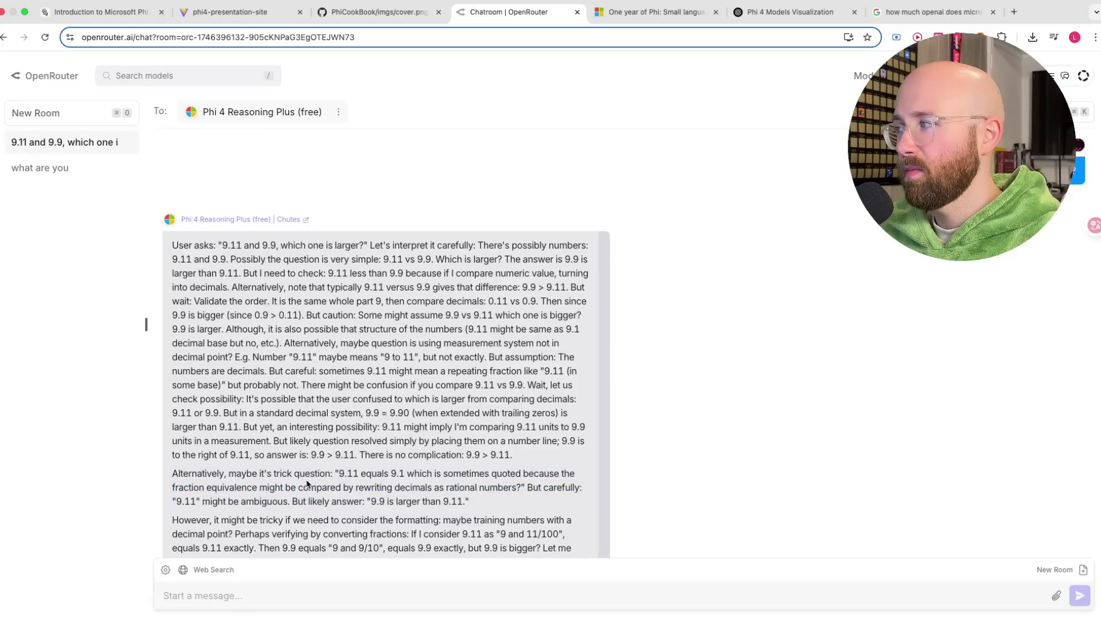
scroll(309, 485, "down", 15)
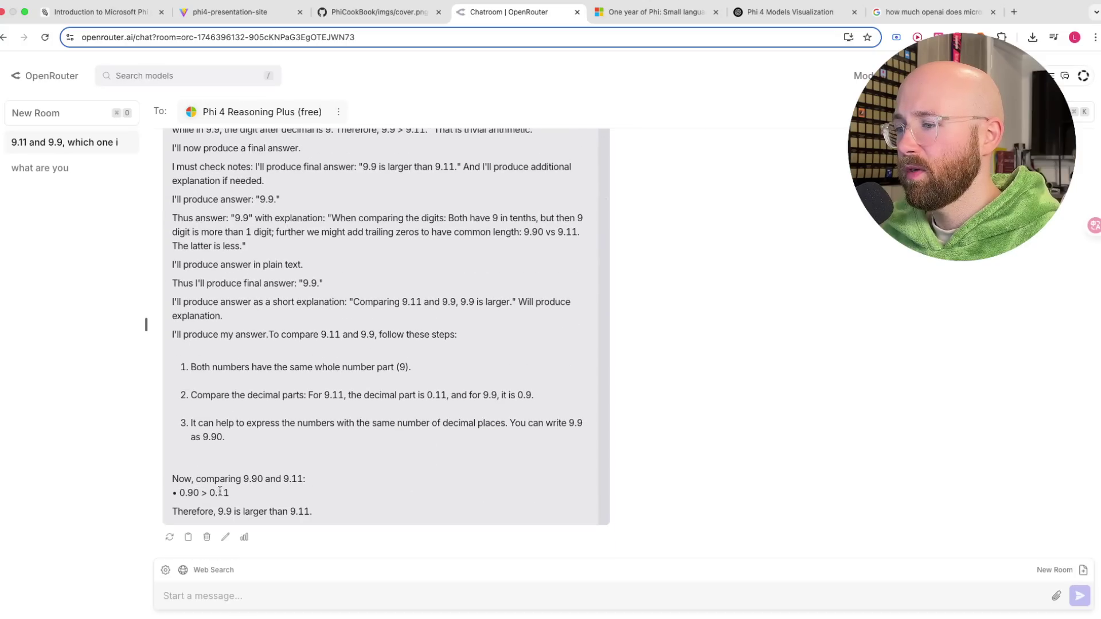
left_click_drag(213, 510, 319, 508)
left_click(328, 511)
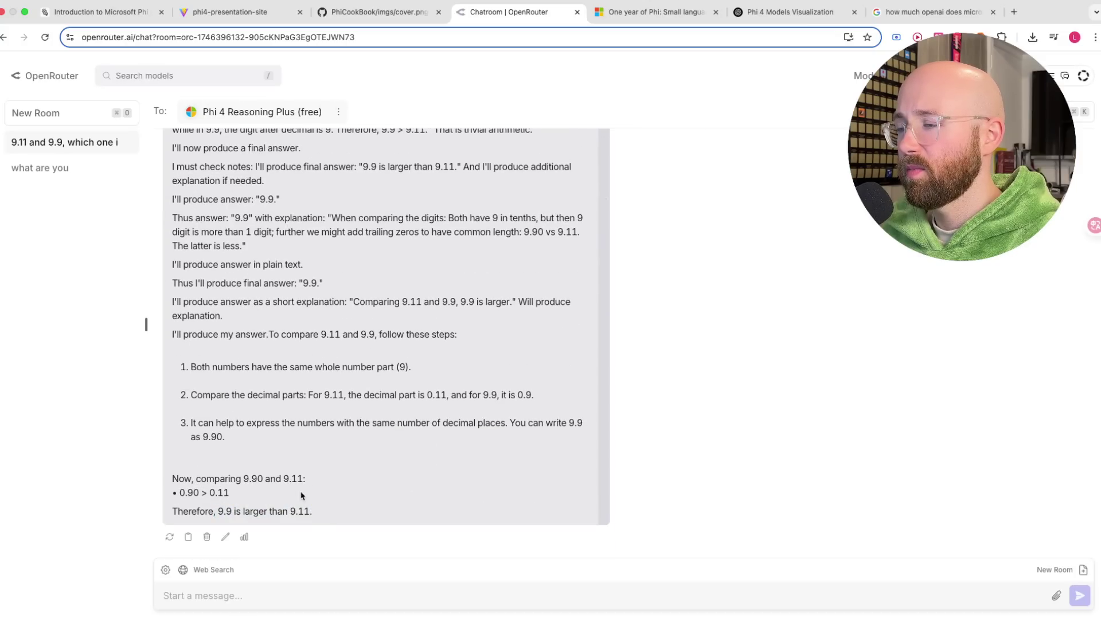
scroll(374, 394, "up", 15)
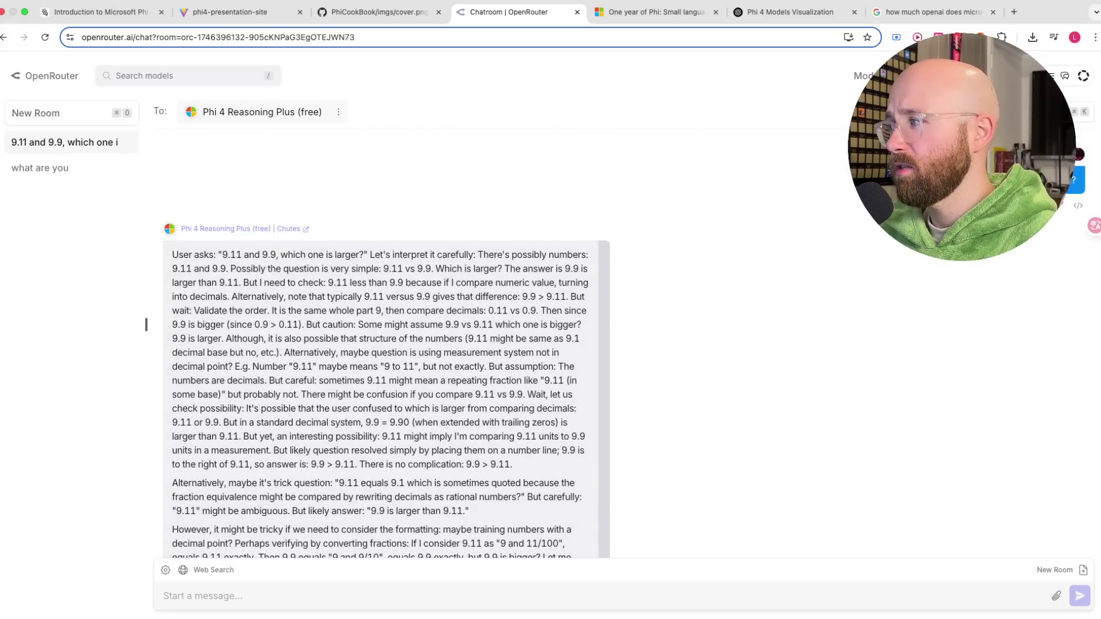
- Switch to ChatGPT and ask 4o in a new chat "9.11 and 9.9, which one is larger?"
left_click(789, 11)
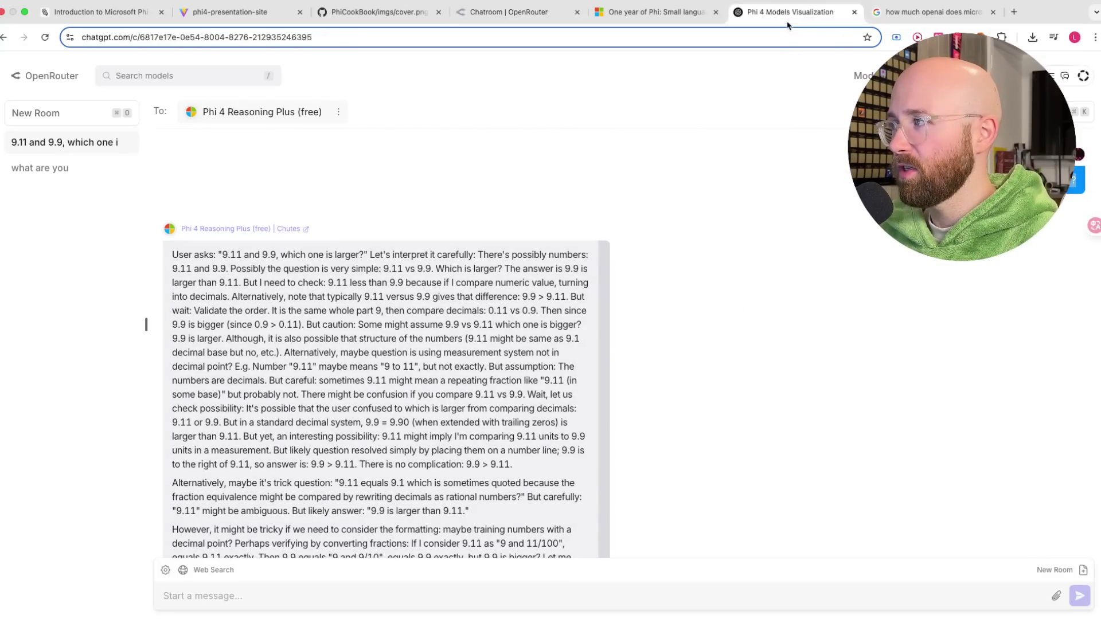
left_click(32, 67)
type("9.11 and 9.9, which one is larger?")
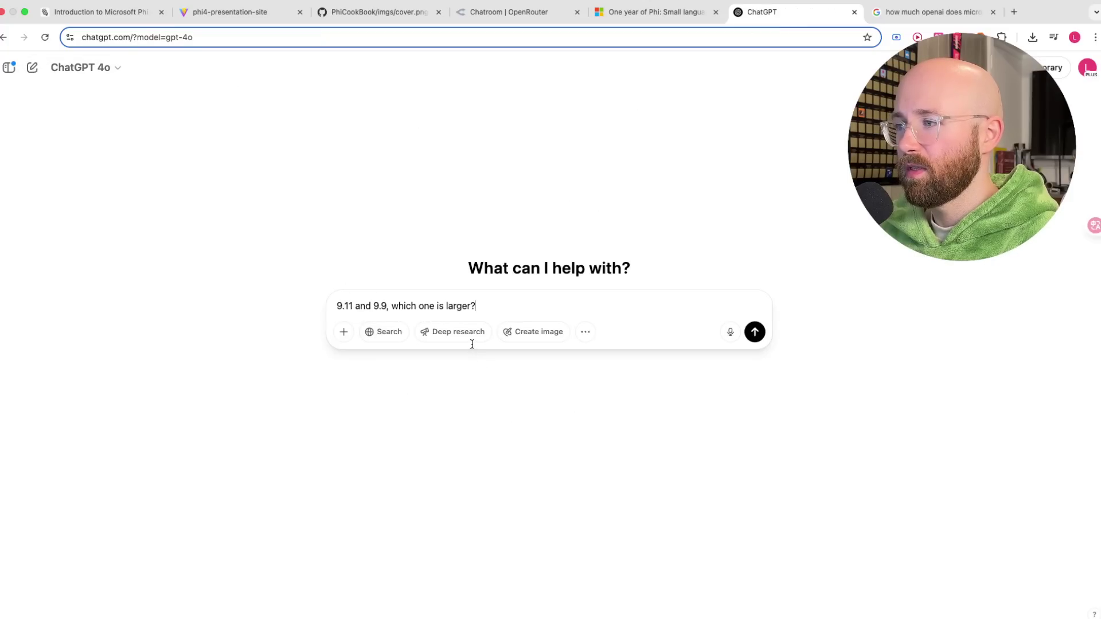
key("Return")
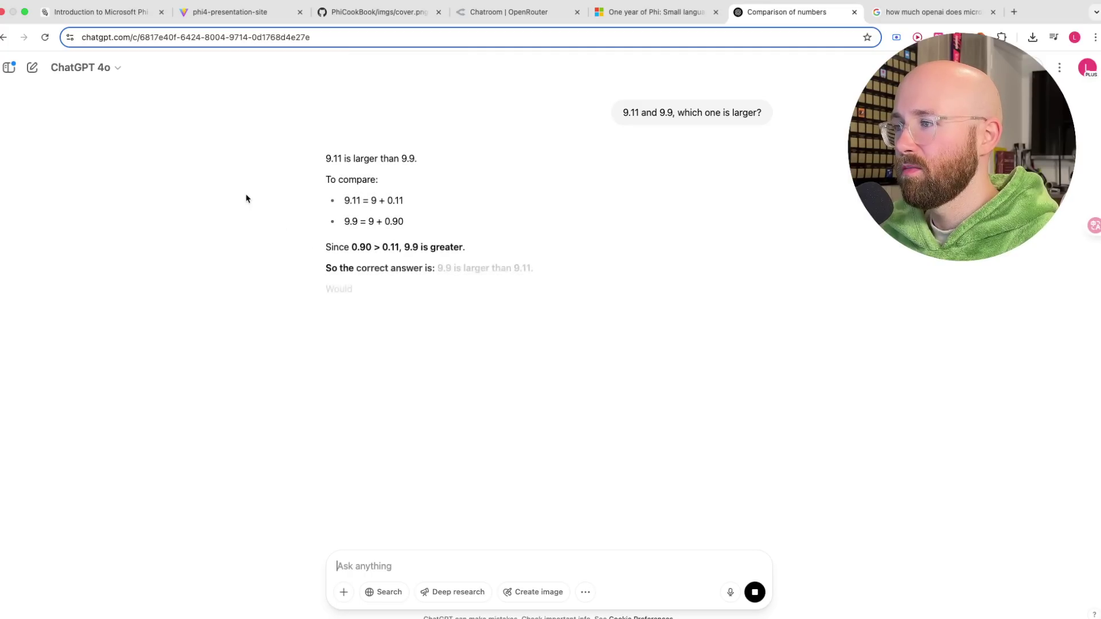
- Change the ChatGPT model to o3, send "9.11 and 9.9, which one is larger?" again, and review its answer
left_click(92, 68)
left_click(123, 164)
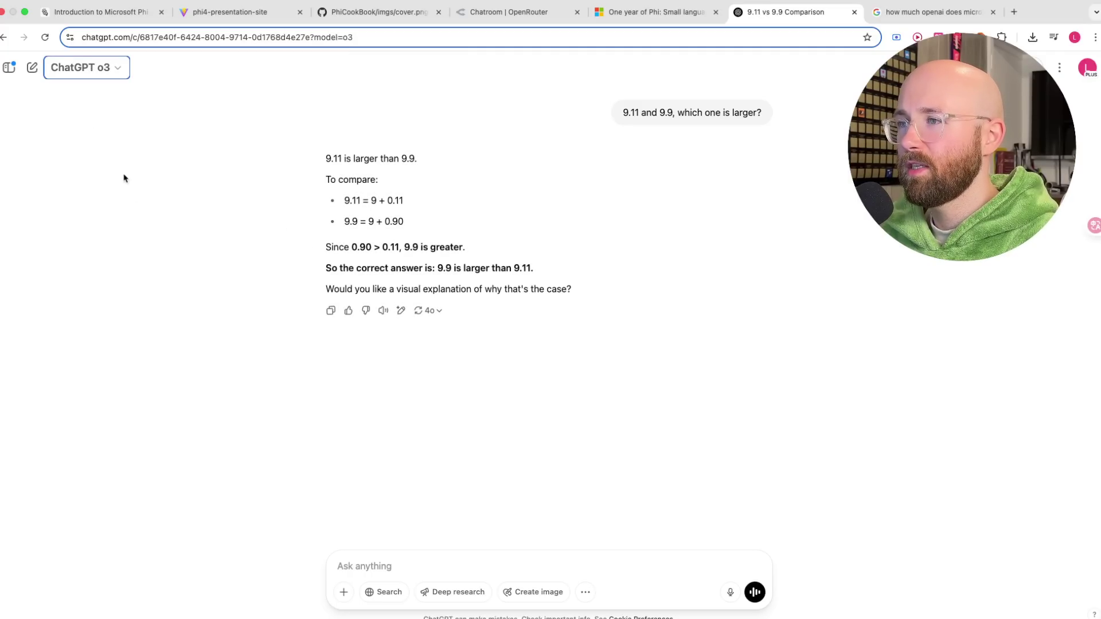
left_click(470, 565)
type("9.11 and 9.9, which one is larger?")
key("Return")
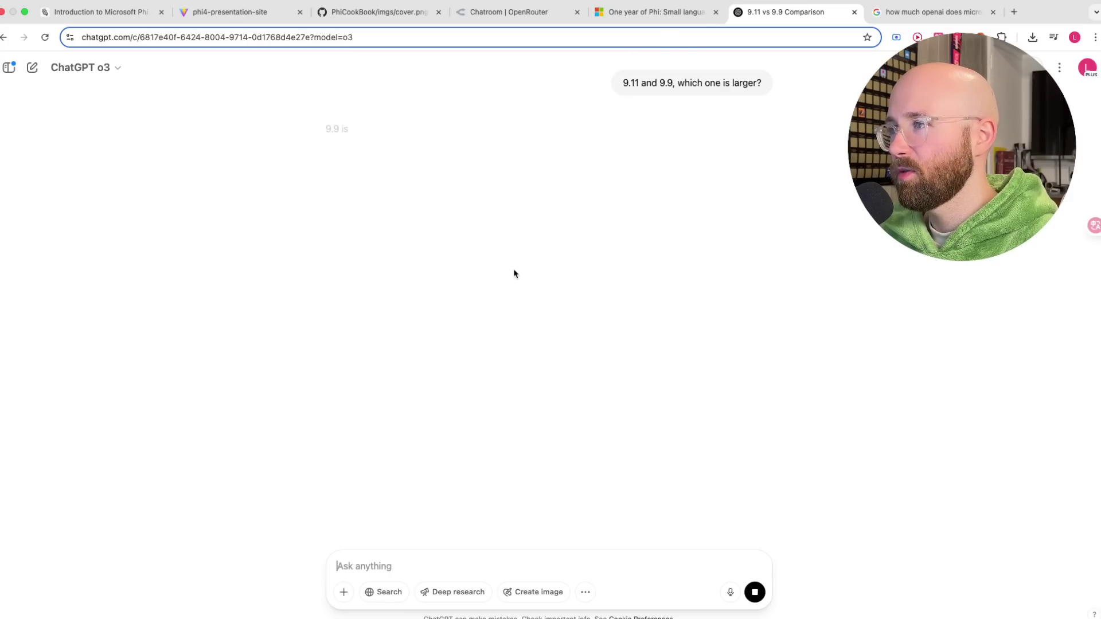
left_click_drag(323, 128, 474, 172)
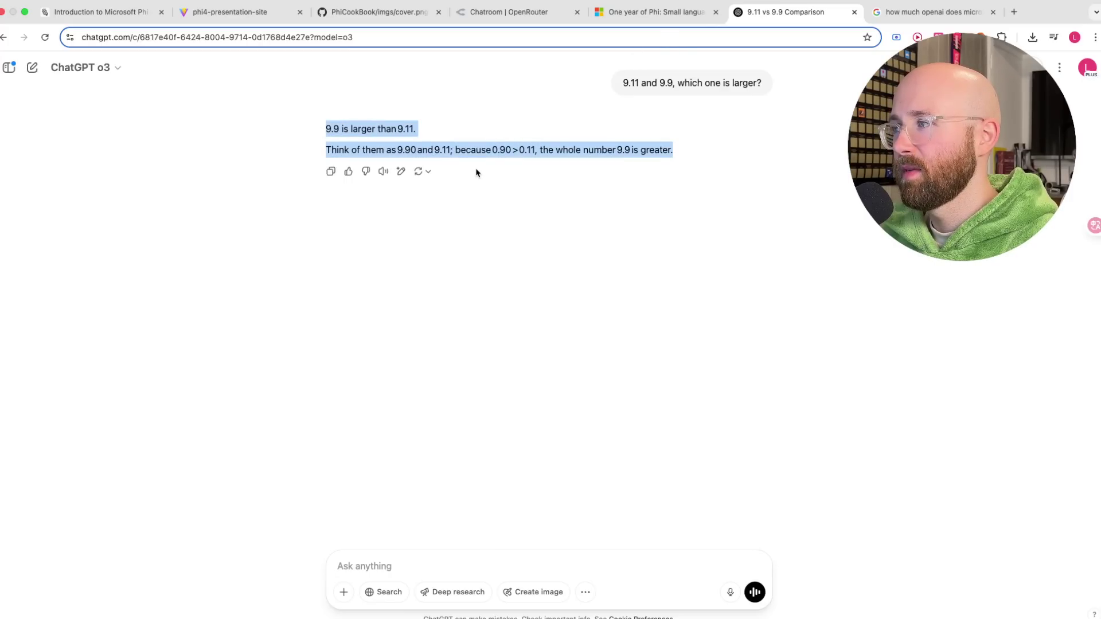
left_click(476, 172)
- Return to the OpenRouter chatroom and view the conclusion of the Phi 4 Reasoning Plus response
left_click(601, 29)
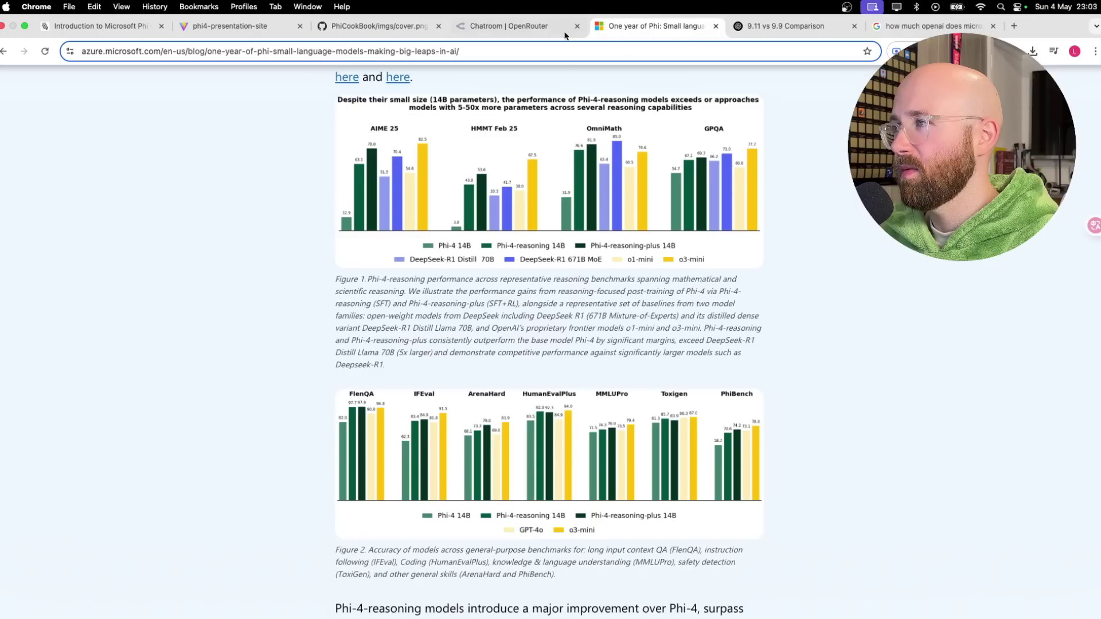
left_click(509, 26)
scroll(643, 344, "down", 15)
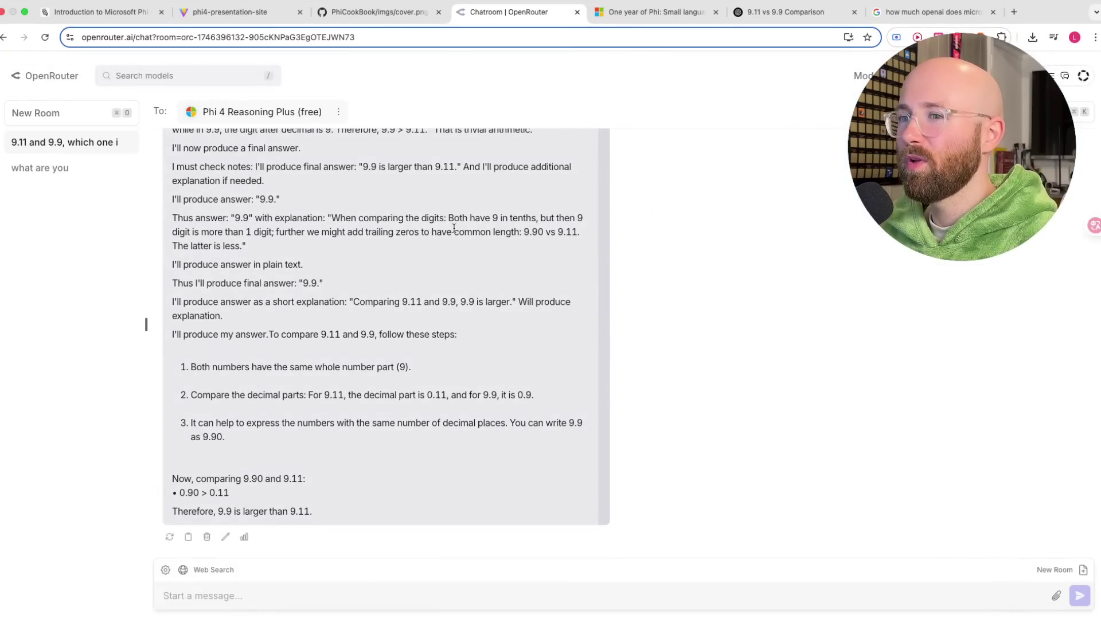
- Switch to Visual Studio Code and save the Roo Code provider settings with the OpenRouter model microsoft/phi-4-reasoning-plus:free
key("ctrl+Left")
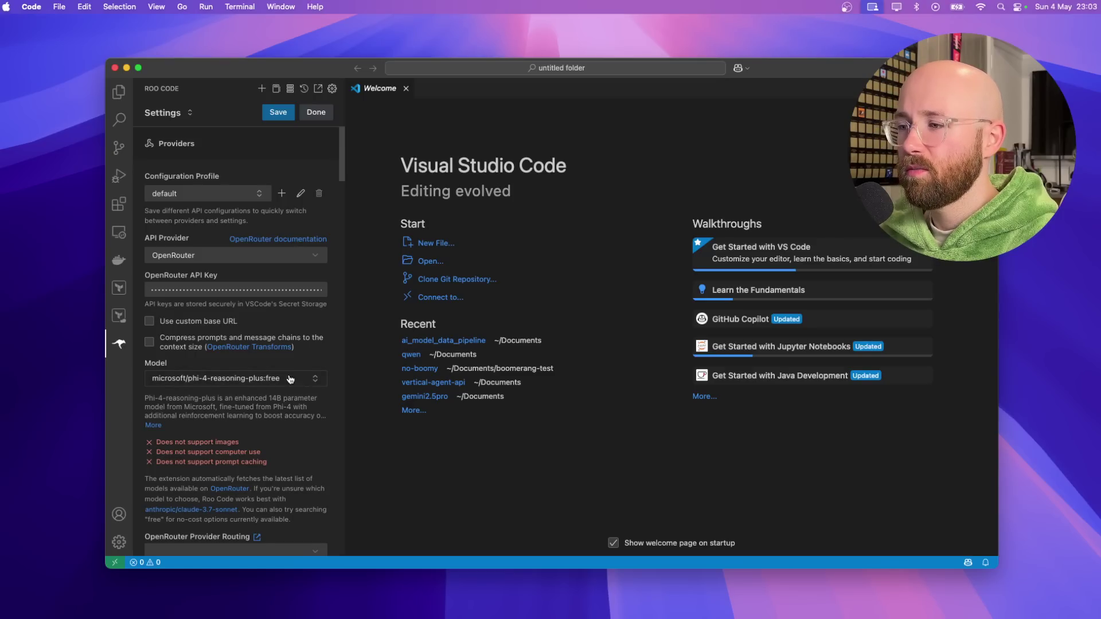
left_click(278, 112)
left_click(316, 111)
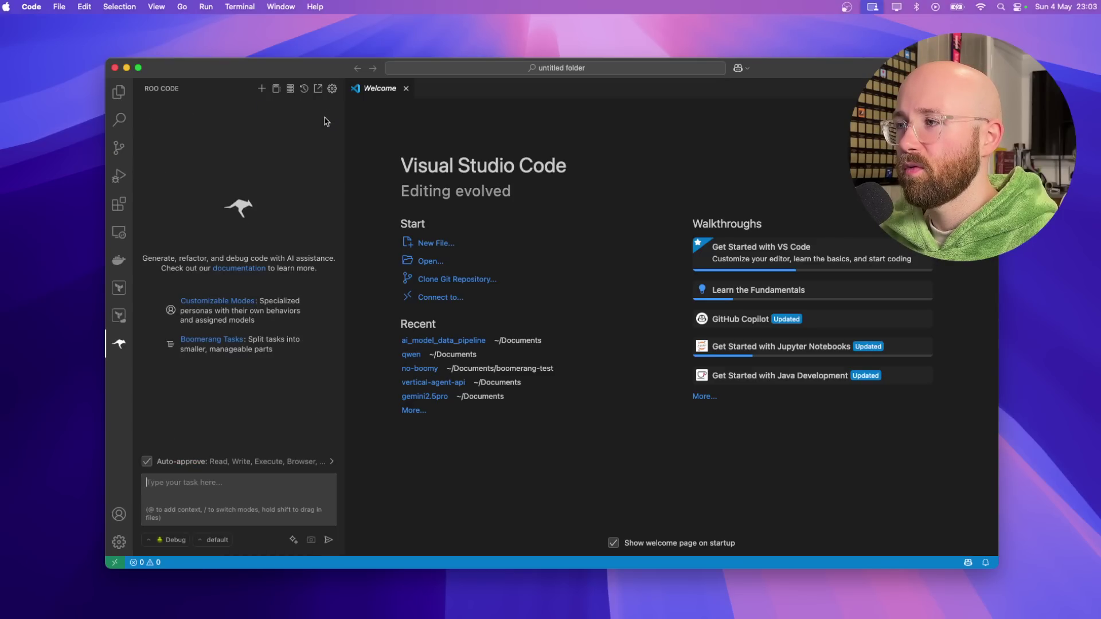
- Set Roo Code to Code mode, and clear the trial text entered in its task box
left_click(224, 487)
type("hgfergethfdter4rhtrergf")
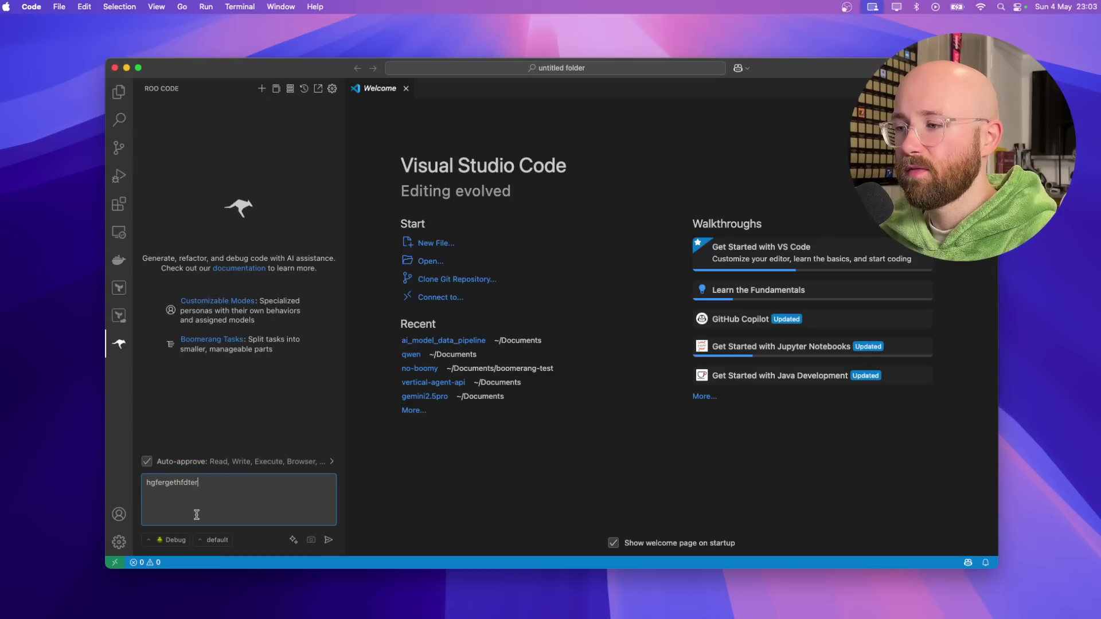
left_click(176, 541)
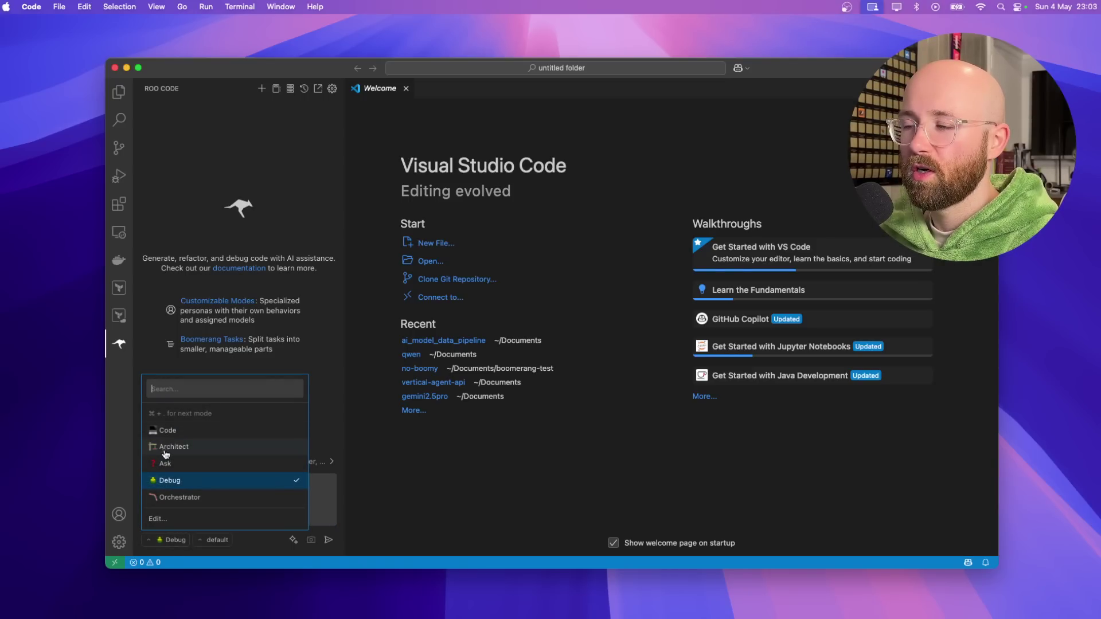
left_click(180, 433)
key("super+a")
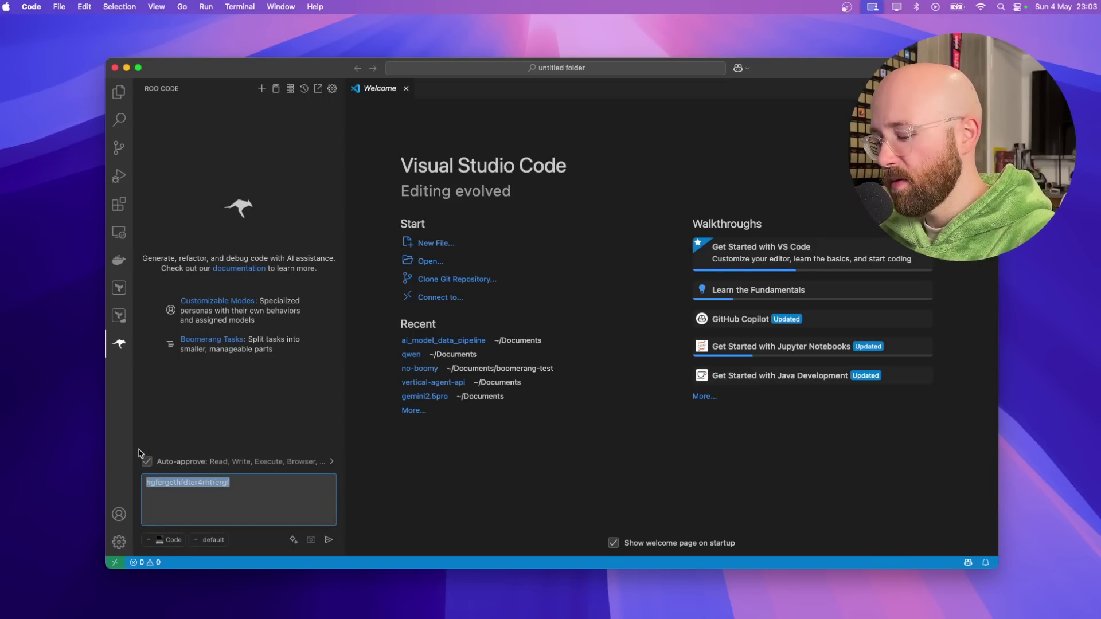
key("BackSpace")
- Go to skool.com in a new Chrome tab and open Prompt Base in the Applied AI community's classroom
key("ctrl+Right")
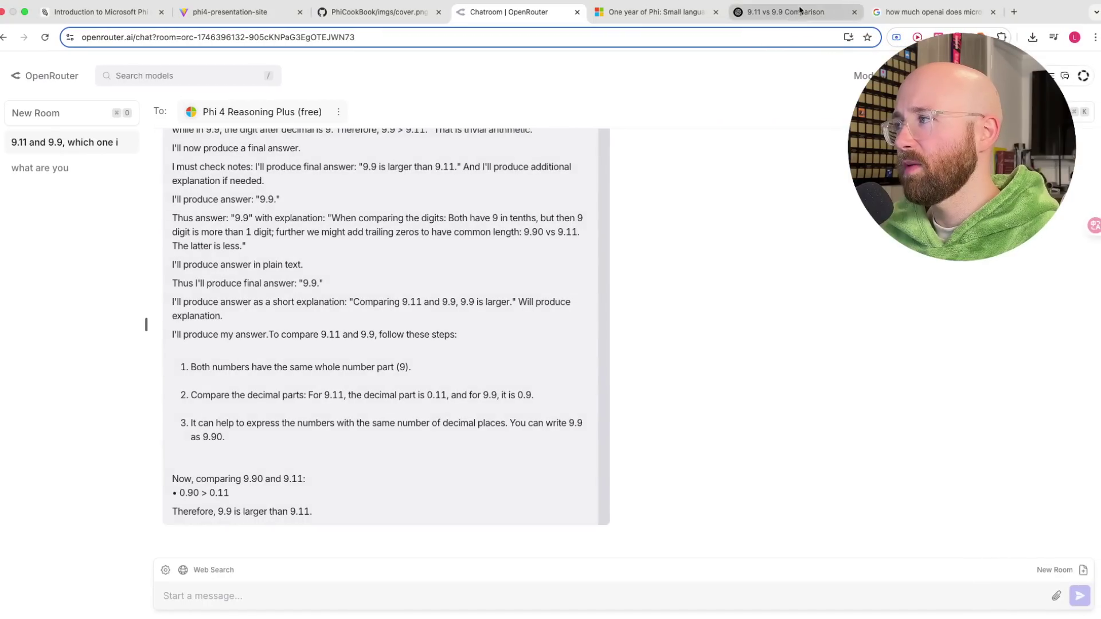
left_click(1014, 12)
type("skool.com")
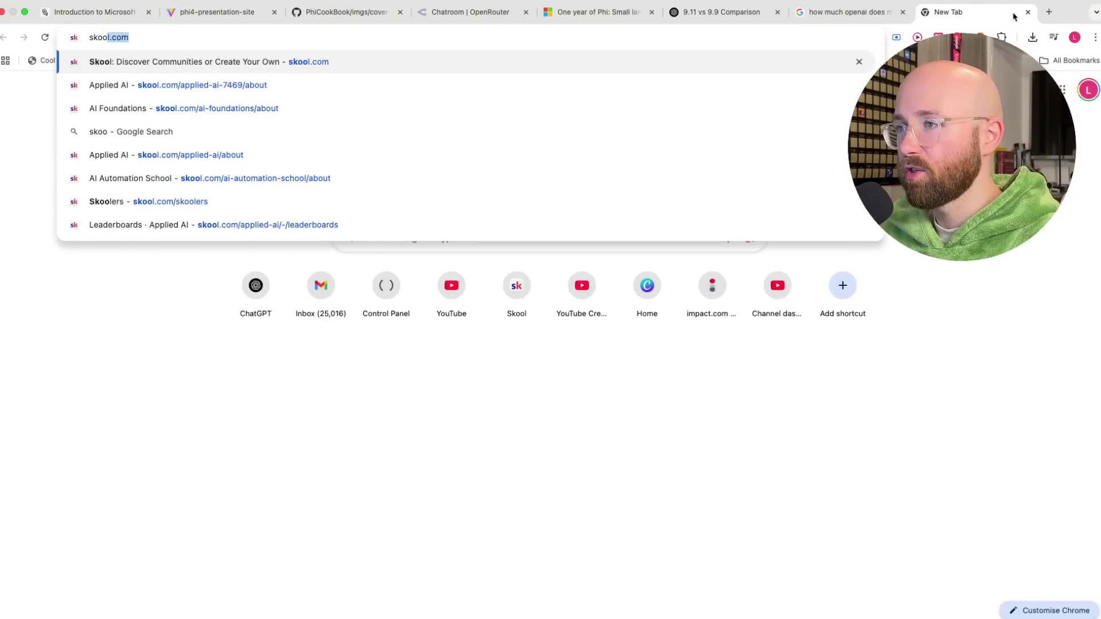
key("Return")
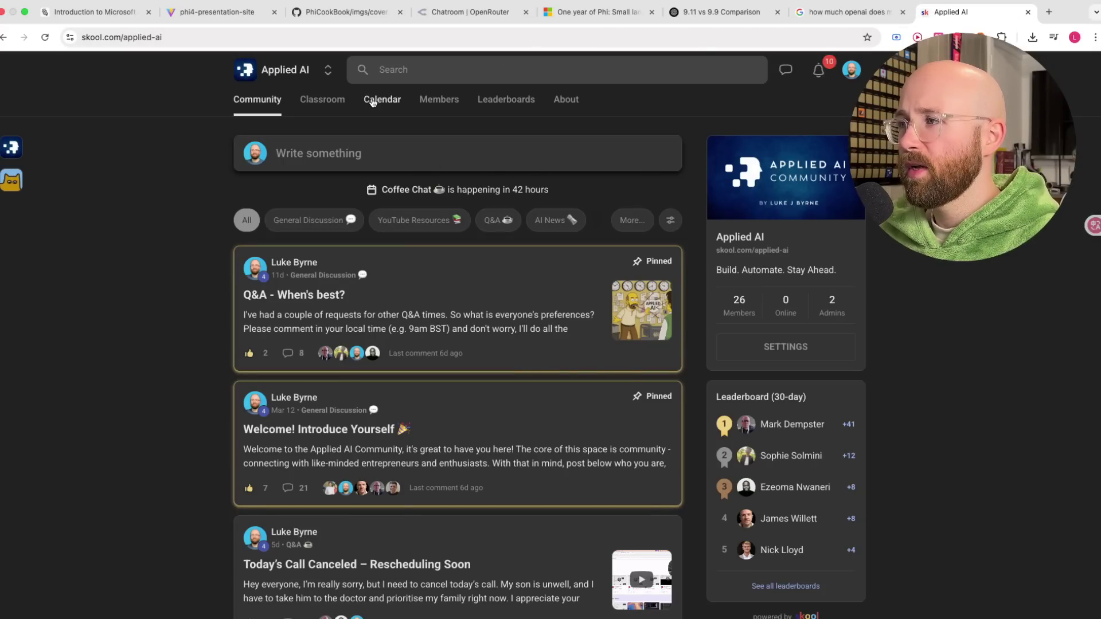
left_click(322, 103)
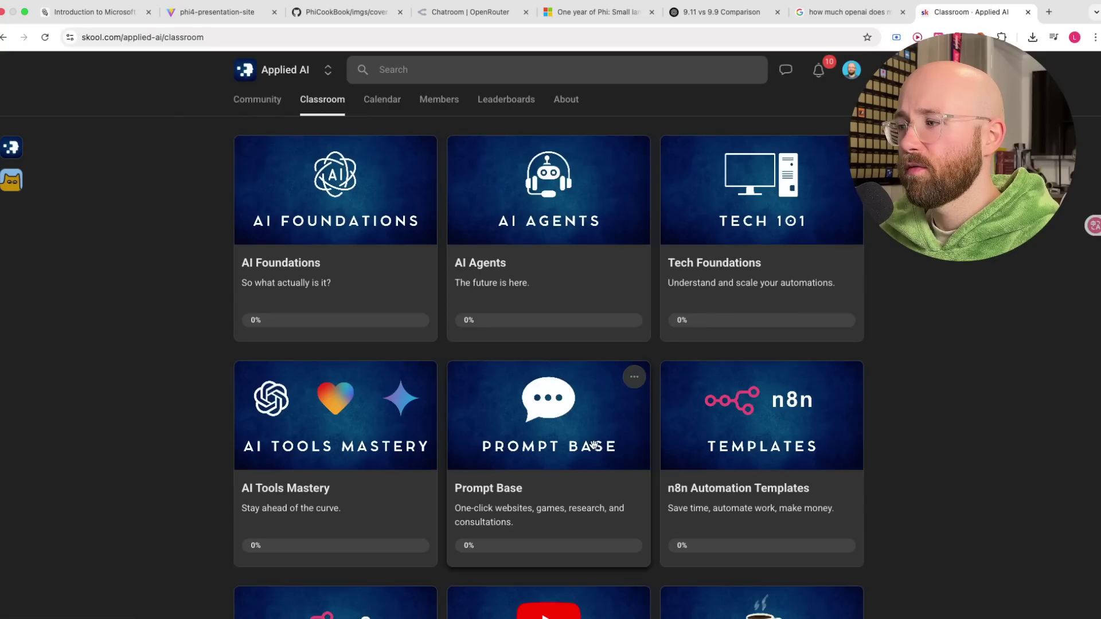
left_click(565, 391)
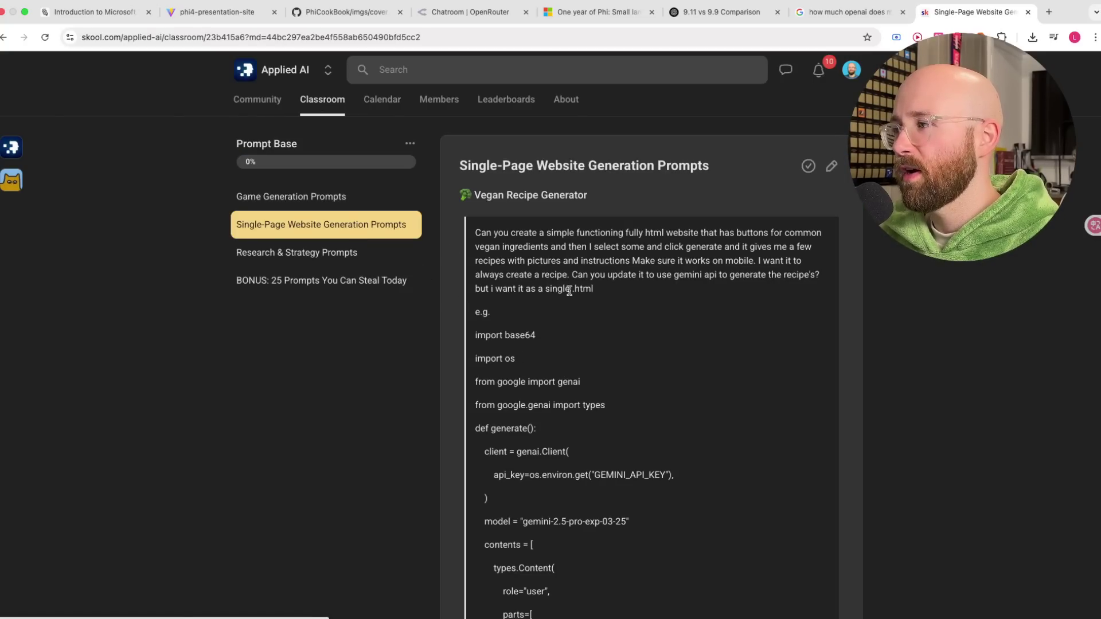
- Find the Stylish "Link-in-Bio" Social Profile prompt among the Single-Page Website Generation Prompts and copy its full text
scroll(619, 344, "down", 15)
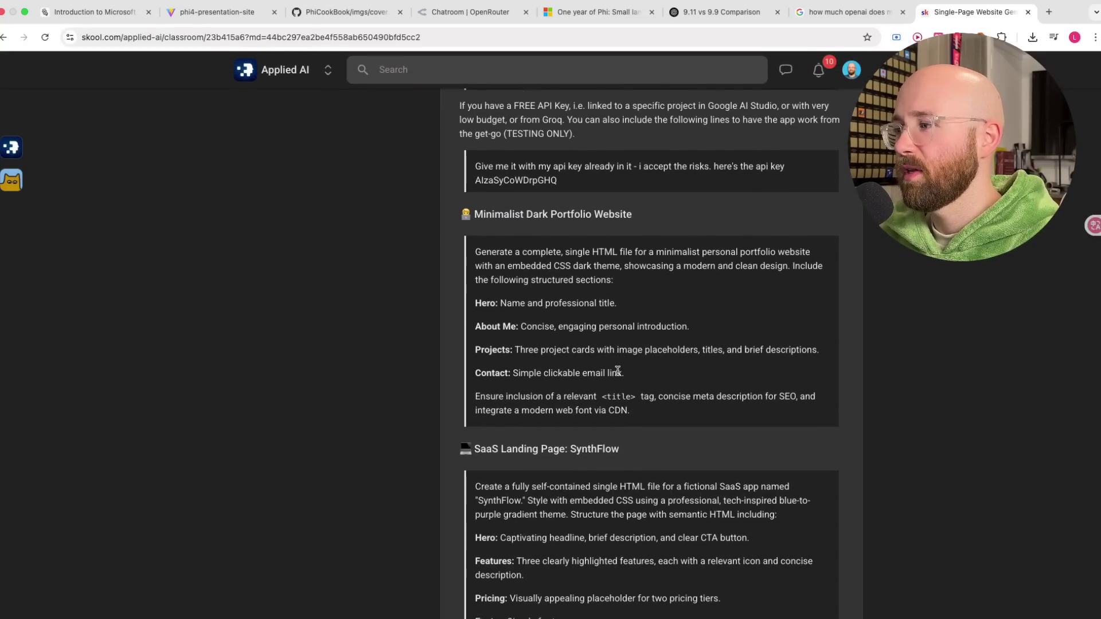
scroll(618, 370, "down", 10)
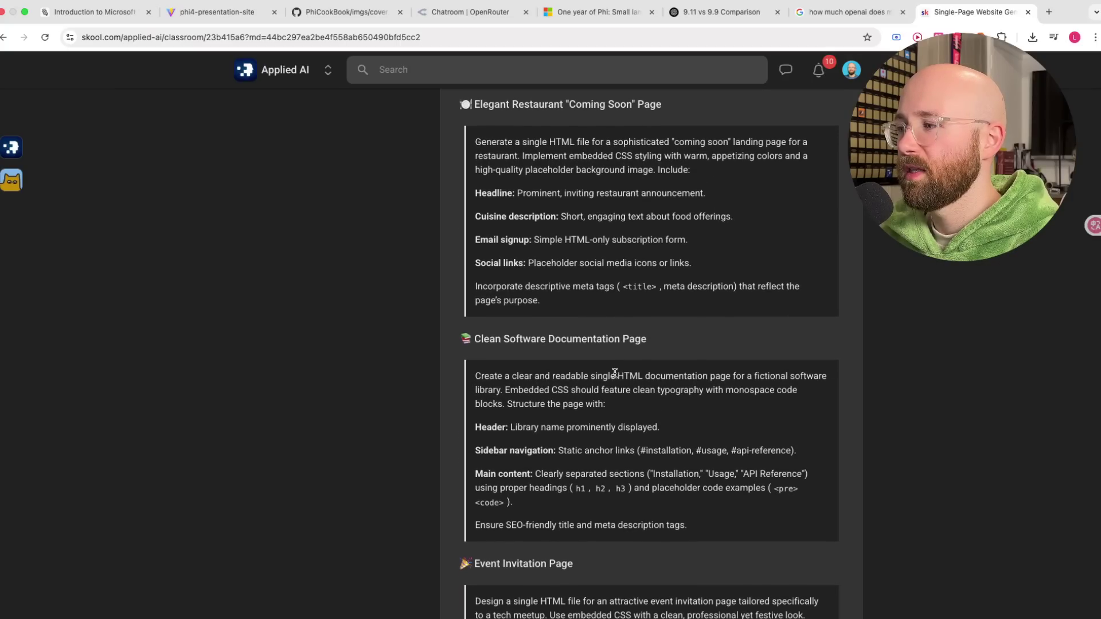
scroll(562, 375, "down", 6)
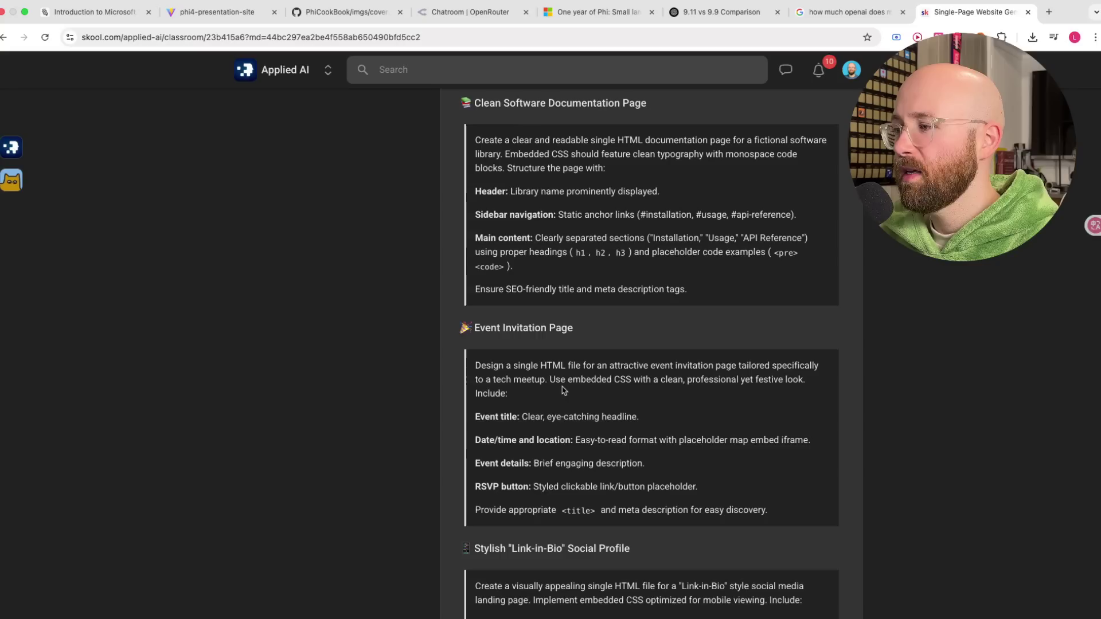
scroll(556, 397, "down", 2)
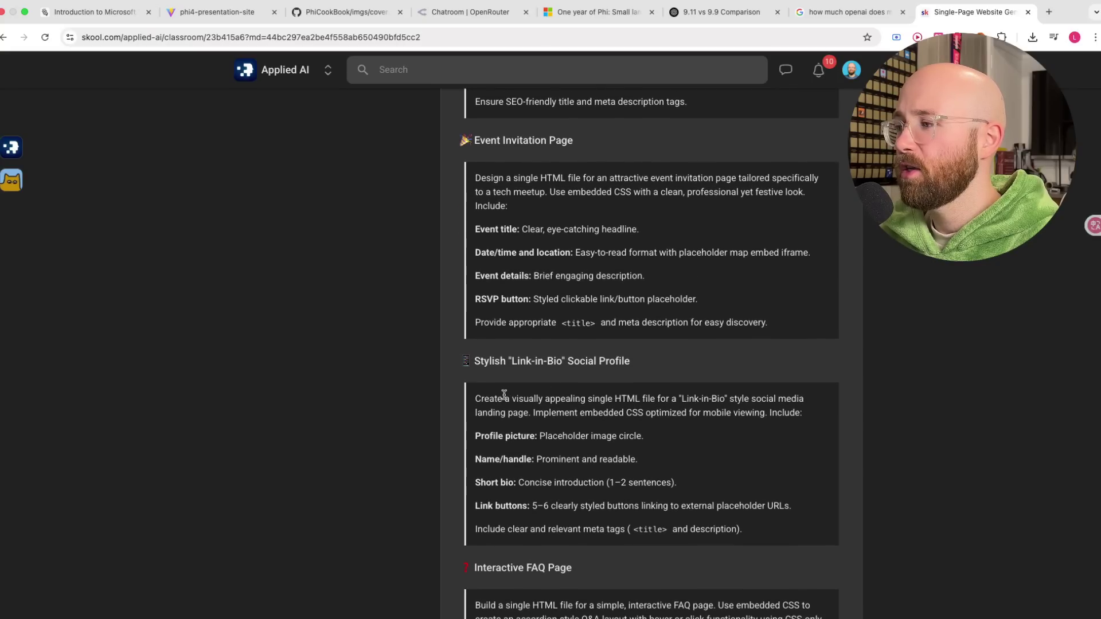
left_click_drag(475, 399, 756, 552)
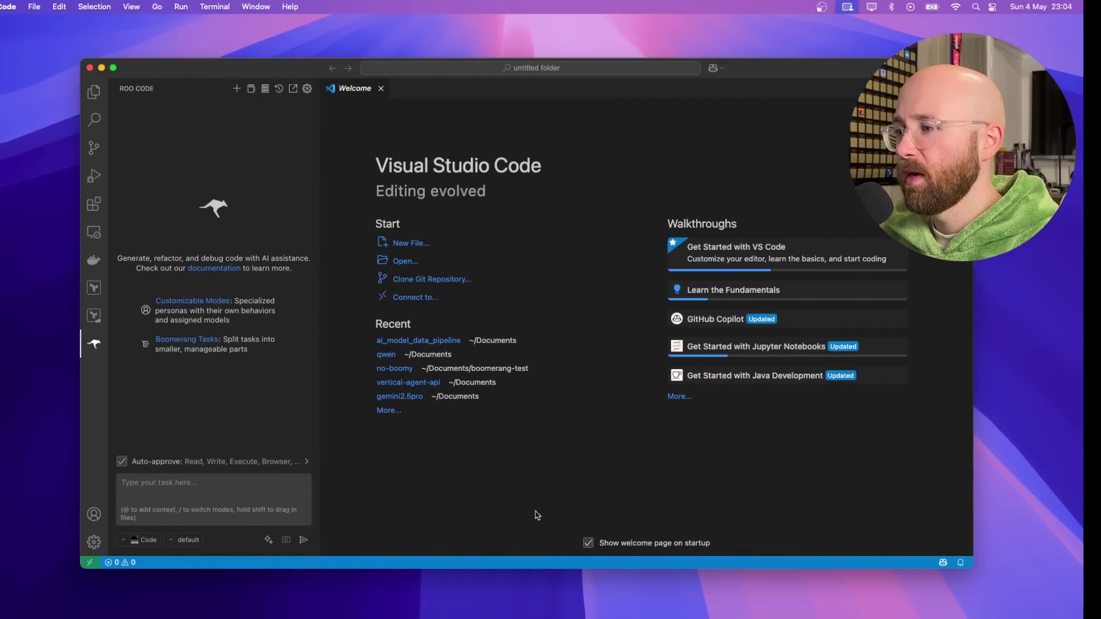
- Send the copied "Link-in-Bio" landing page prompt as a Roo Code task in Visual Studio Code and review the model's output
key("super+v")
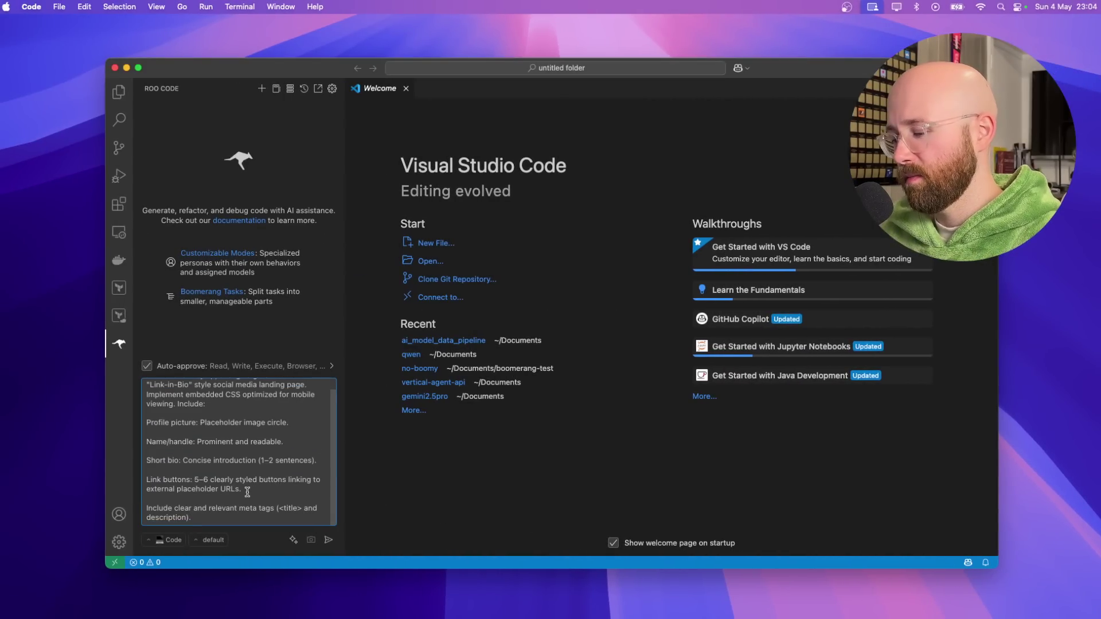
key("Return")
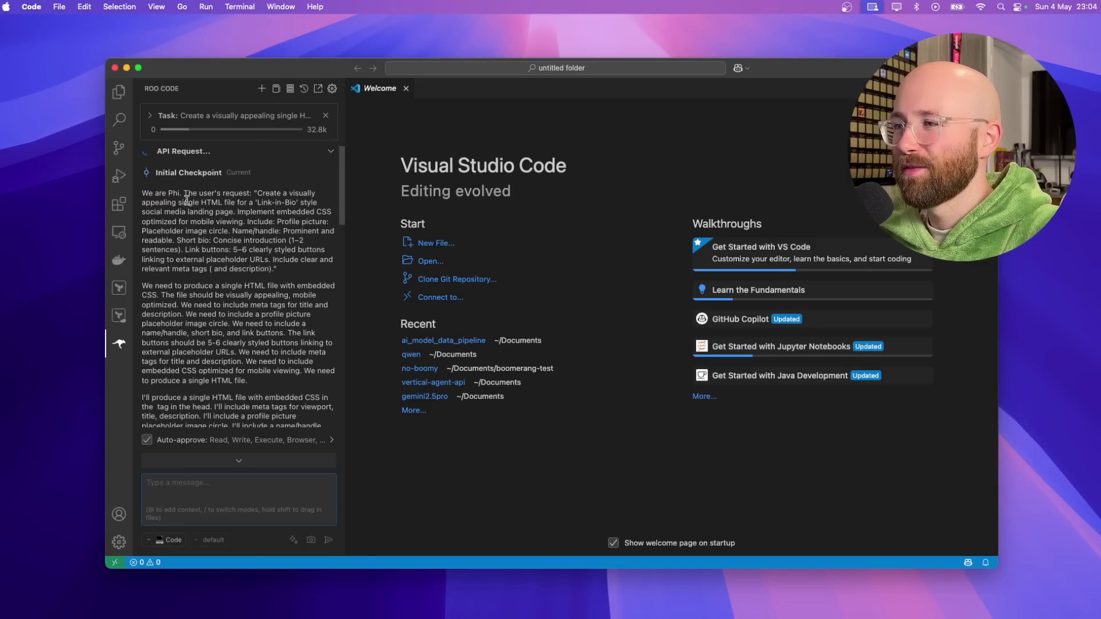
left_click_drag(264, 190, 285, 201)
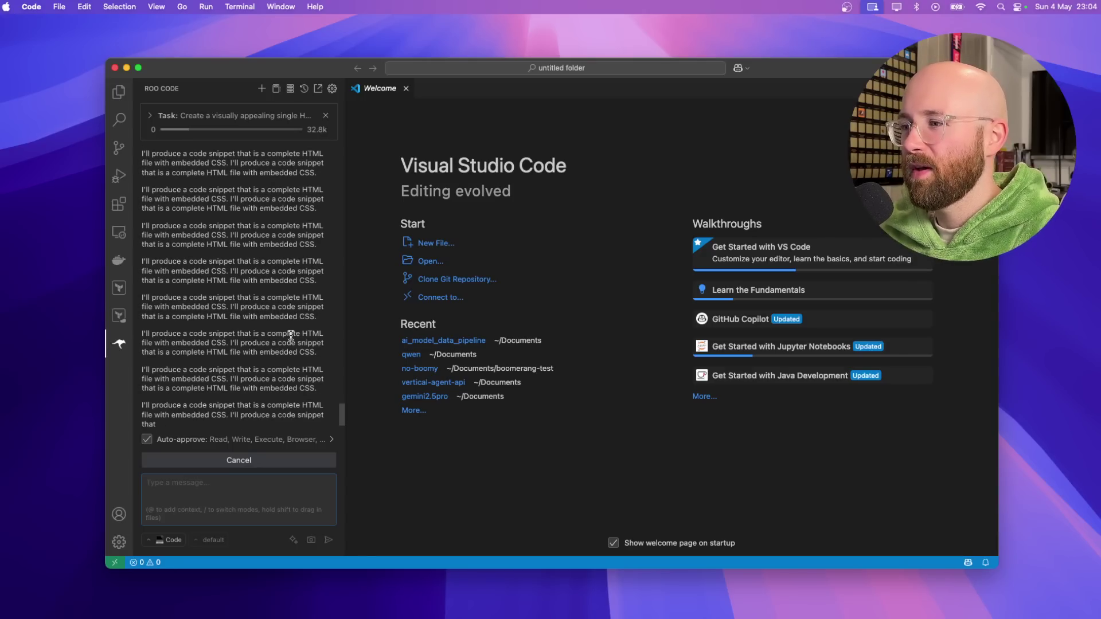
- Switch to the OpenRouter chatroom in Chrome and send the copied "Link-in-Bio" prompt to Phi 4 Reasoning Plus (free)
key("ctrl+Right")
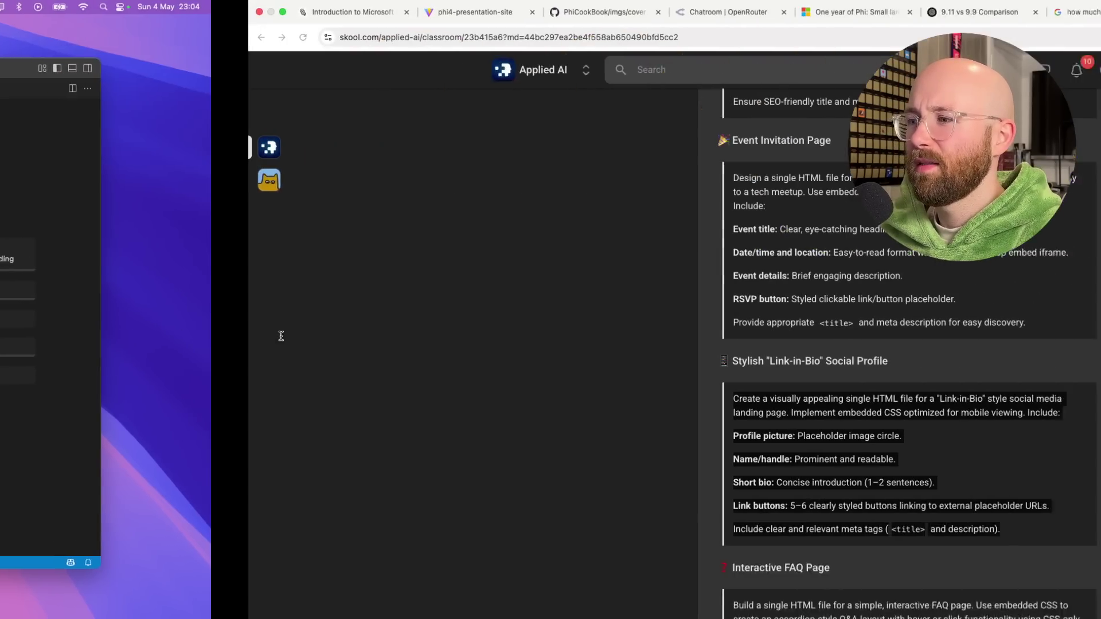
left_click(458, 12)
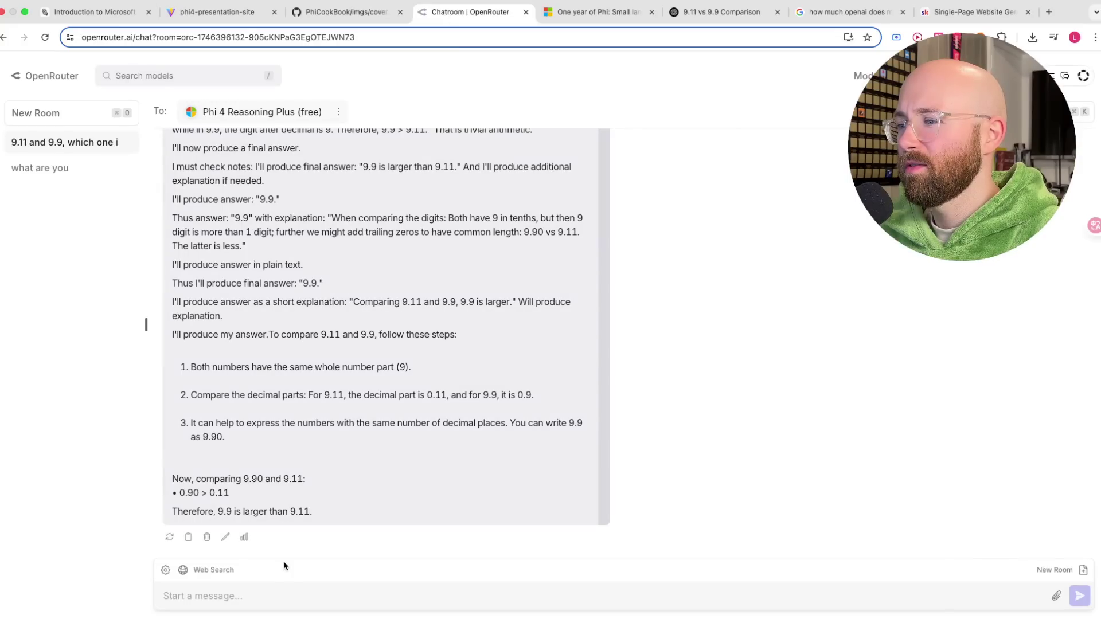
left_click(270, 595)
key("super+v")
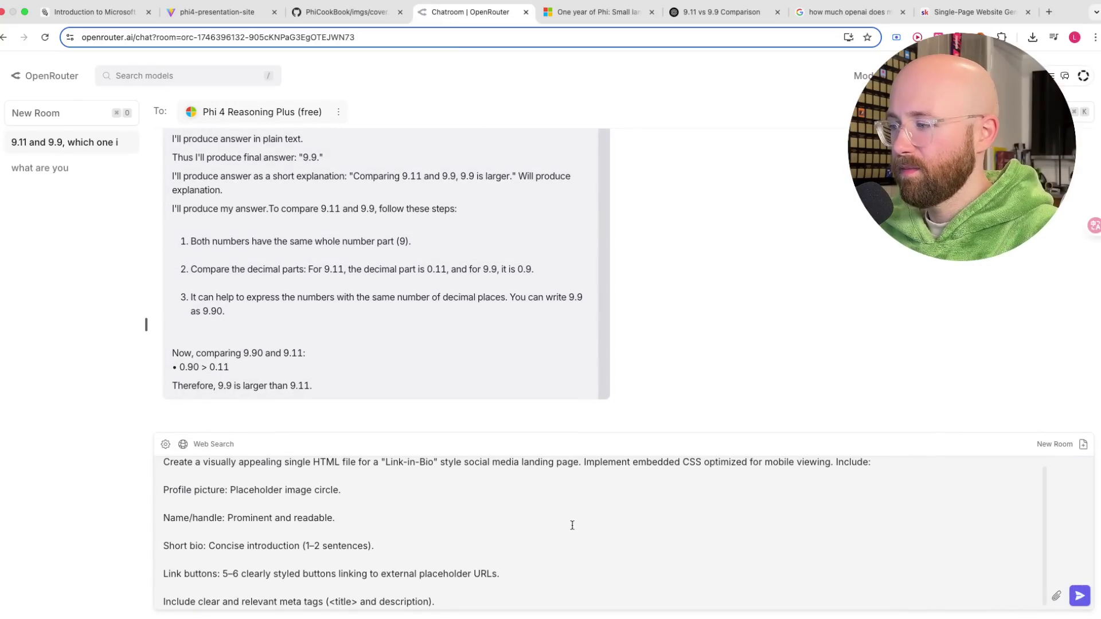
key("Return")
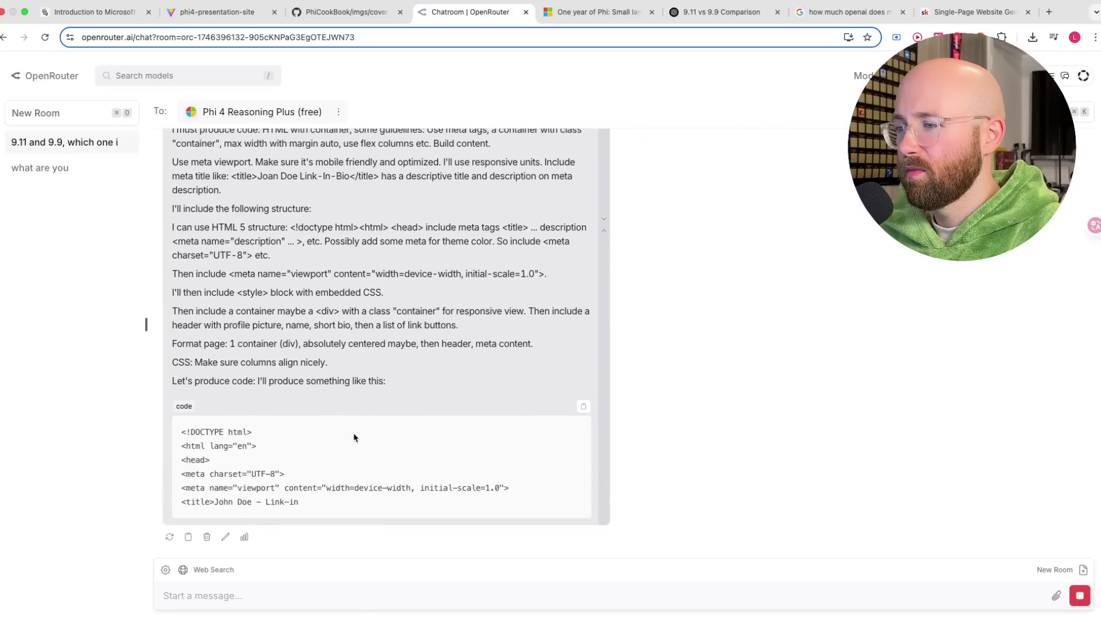
key("ctrl+Left")
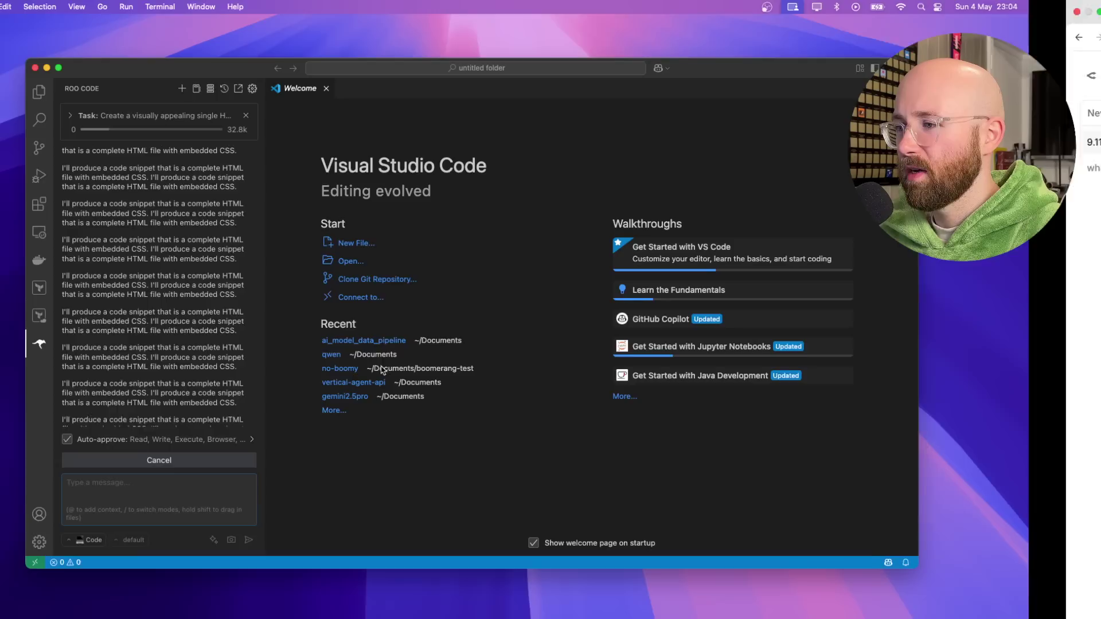
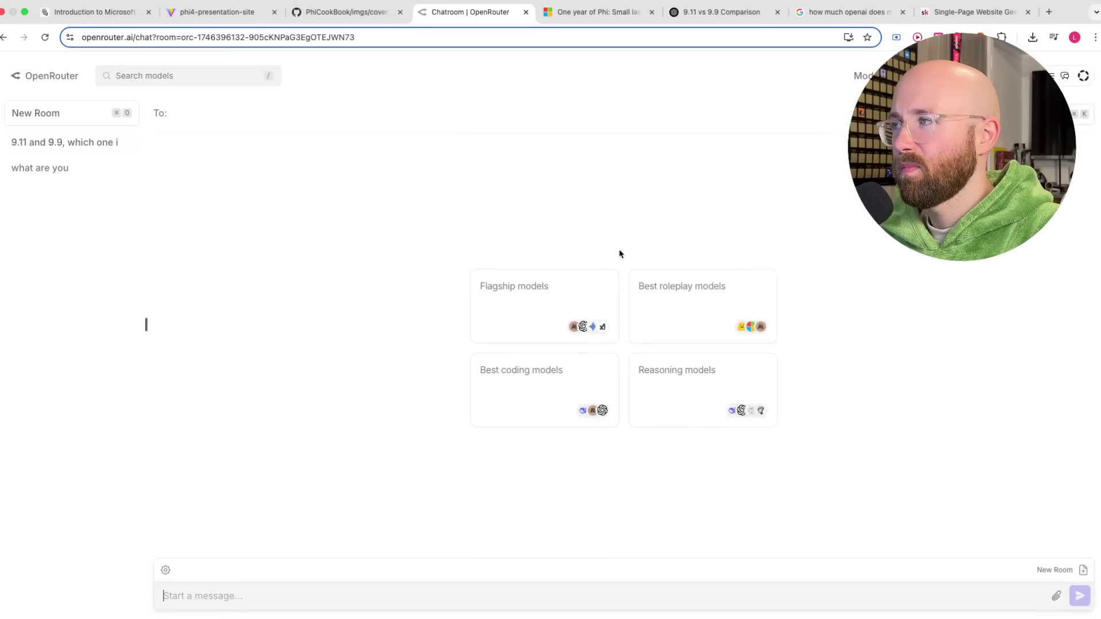
- Examine the HTML code drafts and the explanation of key parts in Phi 4 Reasoning Plus's response
scroll(356, 390, "up", 3)
scroll(356, 389, "up", 15)
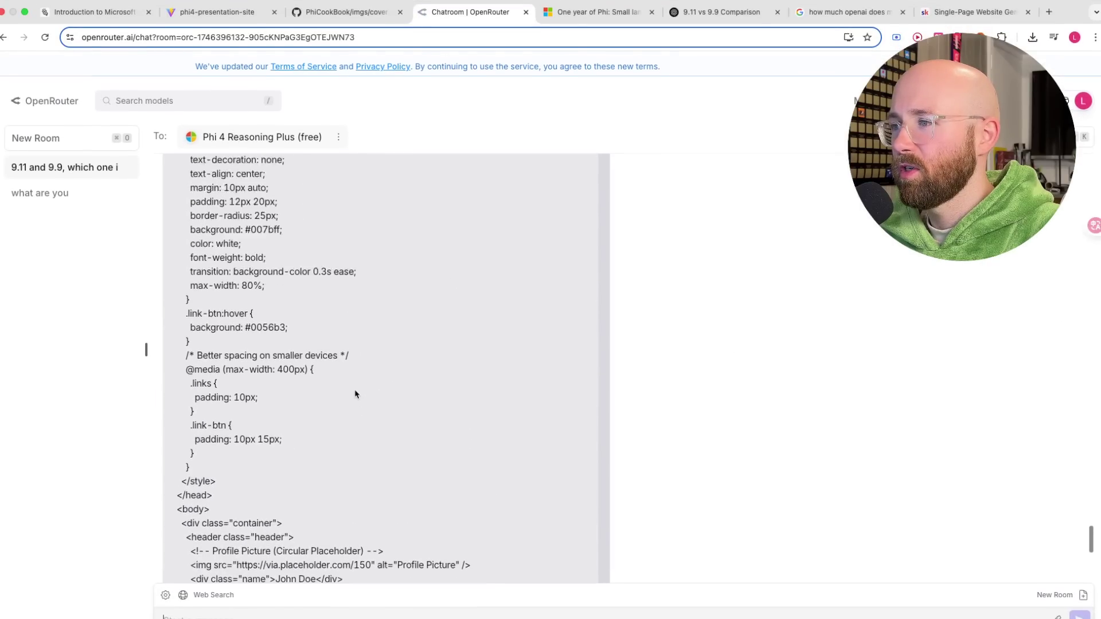
scroll(359, 406, "down", 10)
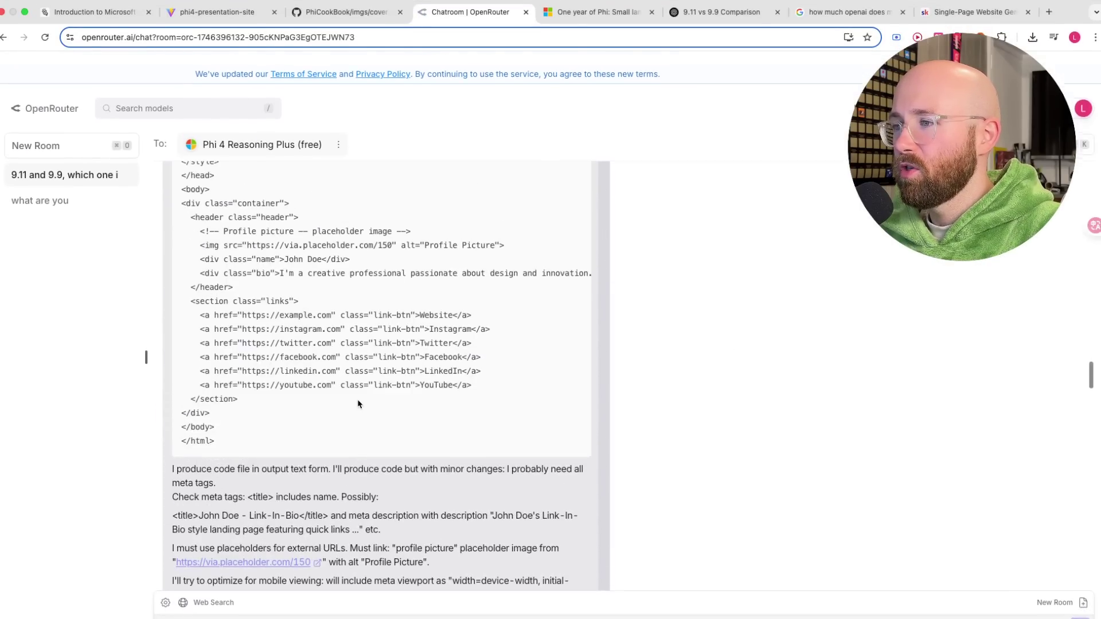
scroll(358, 405, "up", 3)
scroll(359, 406, "down", 4)
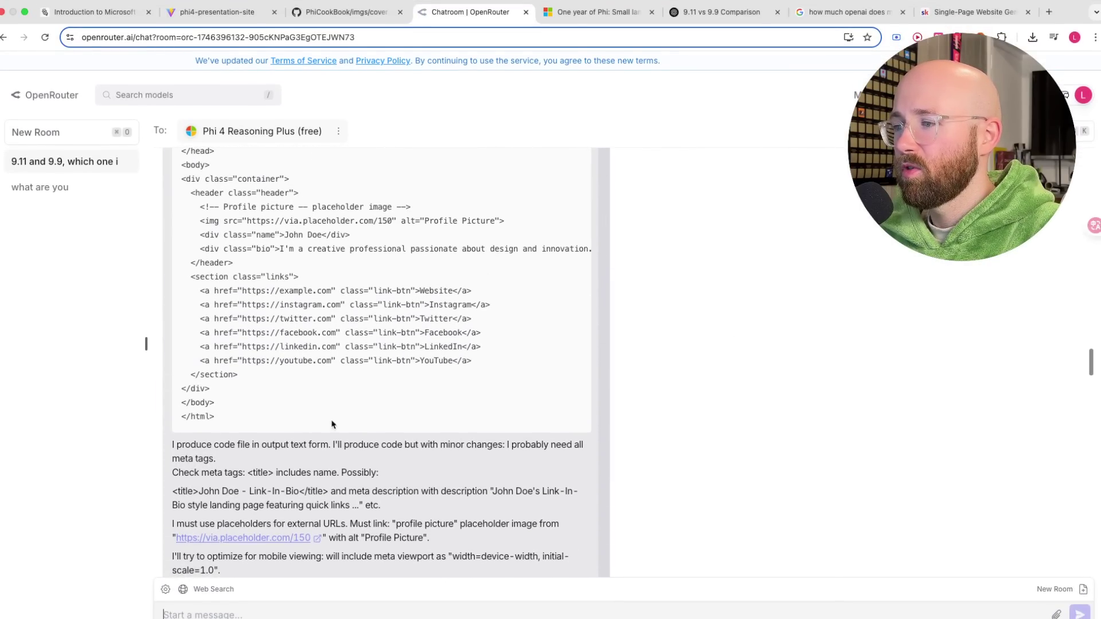
scroll(358, 403, "down", 20)
scroll(370, 420, "down", 1)
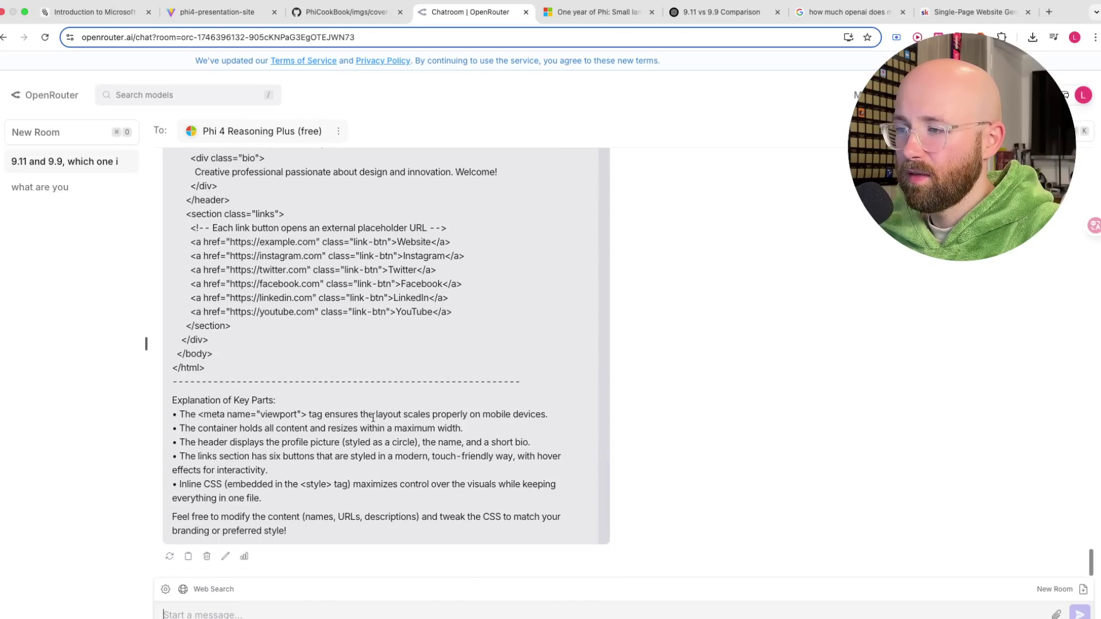
- Draft the follow-up message "give me it in a oner" without sending it, and copy the complete final HTML code from the response
left_click(256, 611)
type("give me it in a oner")
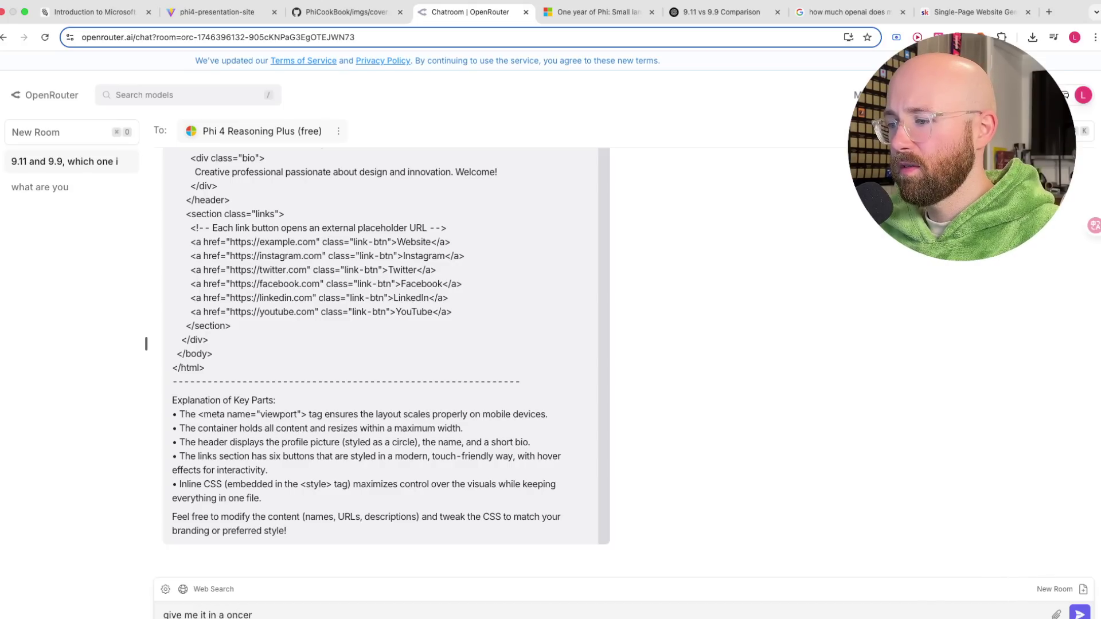
scroll(252, 412, "up", 10)
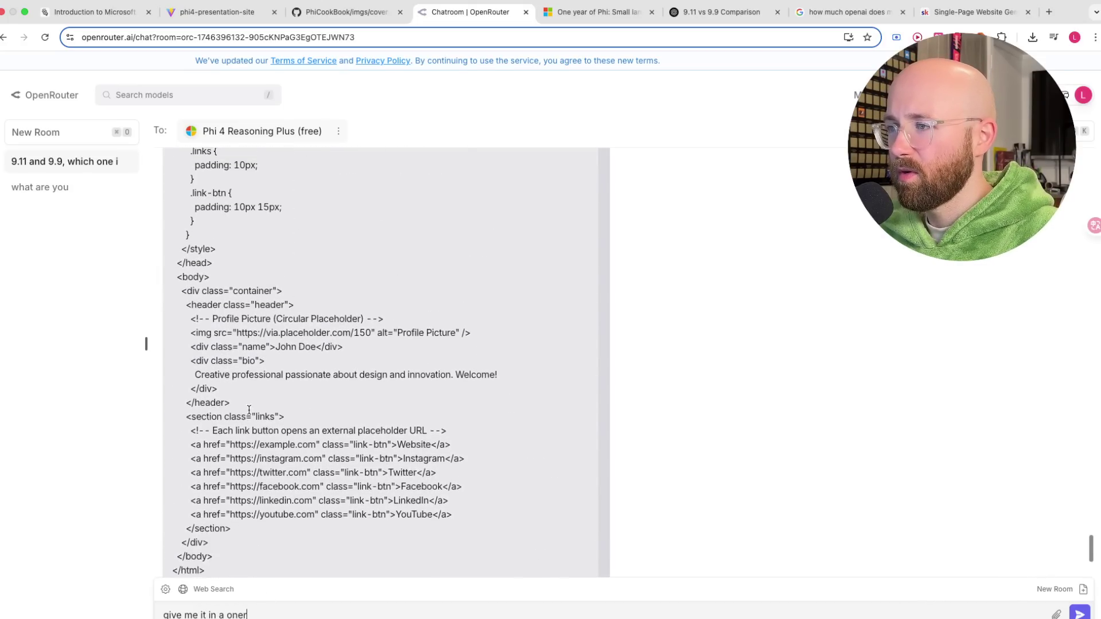
scroll(253, 412, "up", 15)
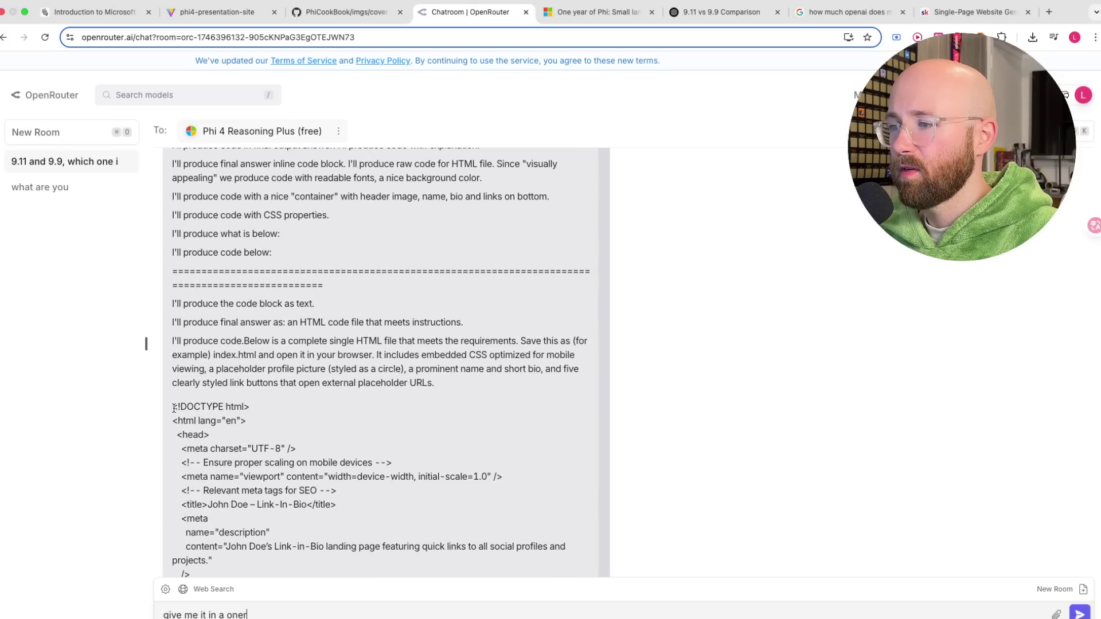
left_click_drag(174, 407, 213, 355)
- Try to cancel the running Roo Code task in Visual Studio Code and create index.html in the untitled folder
key("ctrl+Right")
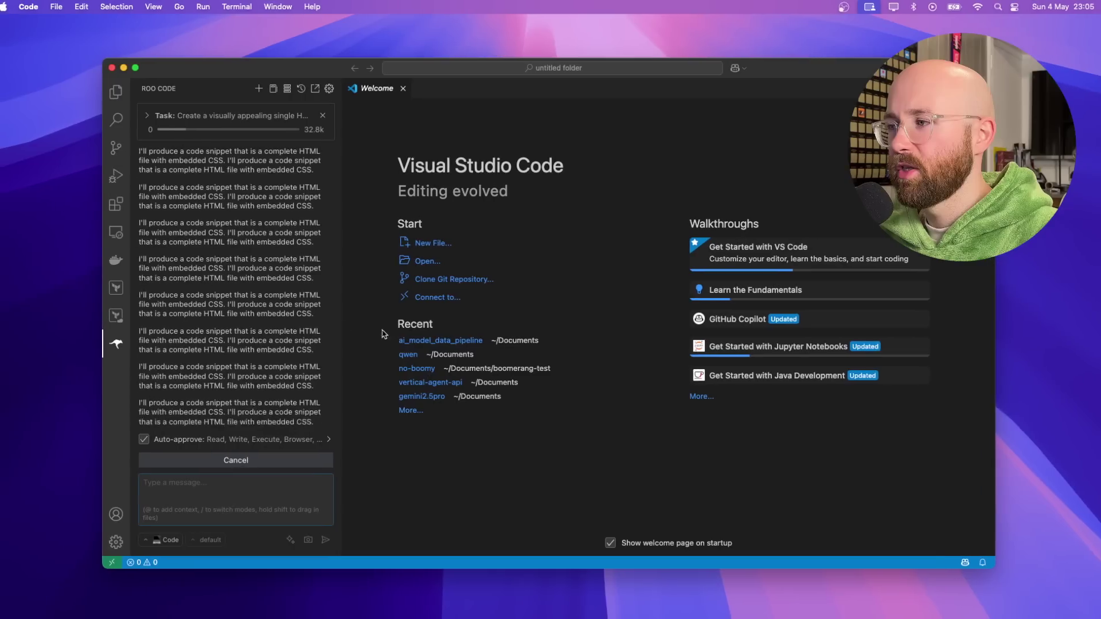
left_click(272, 460)
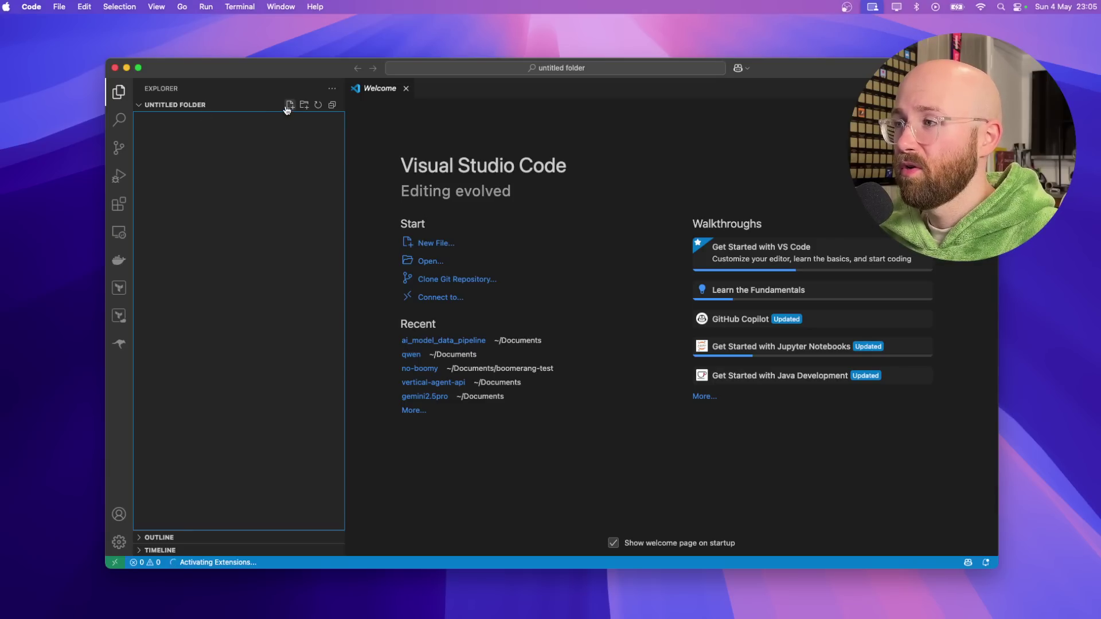
left_click(290, 106)
type("index.html")
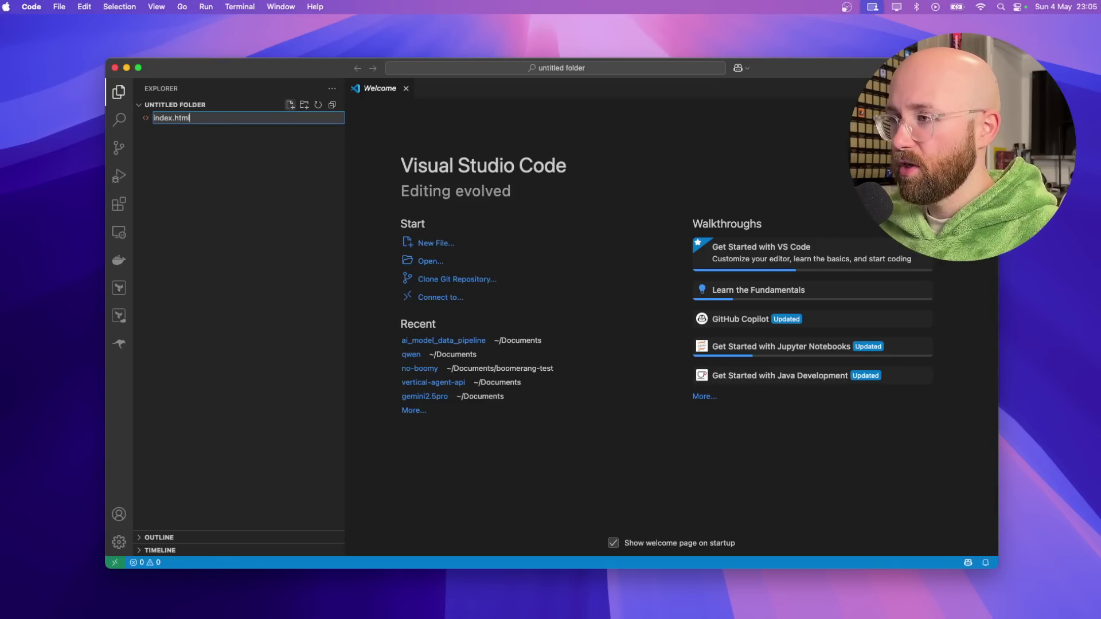
key("Return")
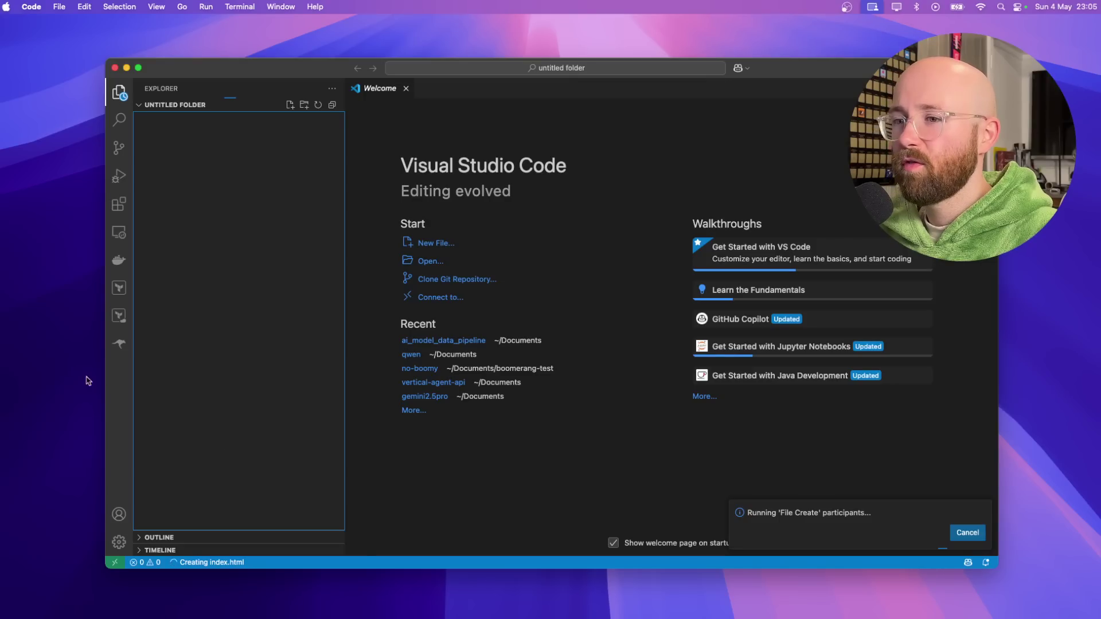
- Check the Roo Code task, quit Visual Studio Code, and reopen it with the untitled folder
left_click(119, 344)
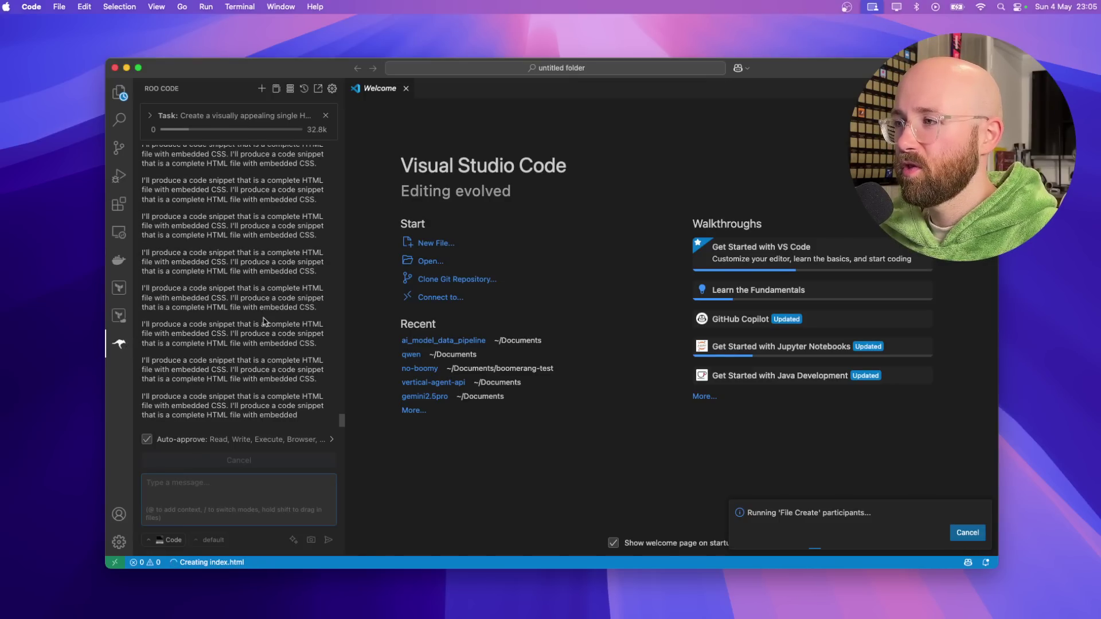
left_click(32, 6)
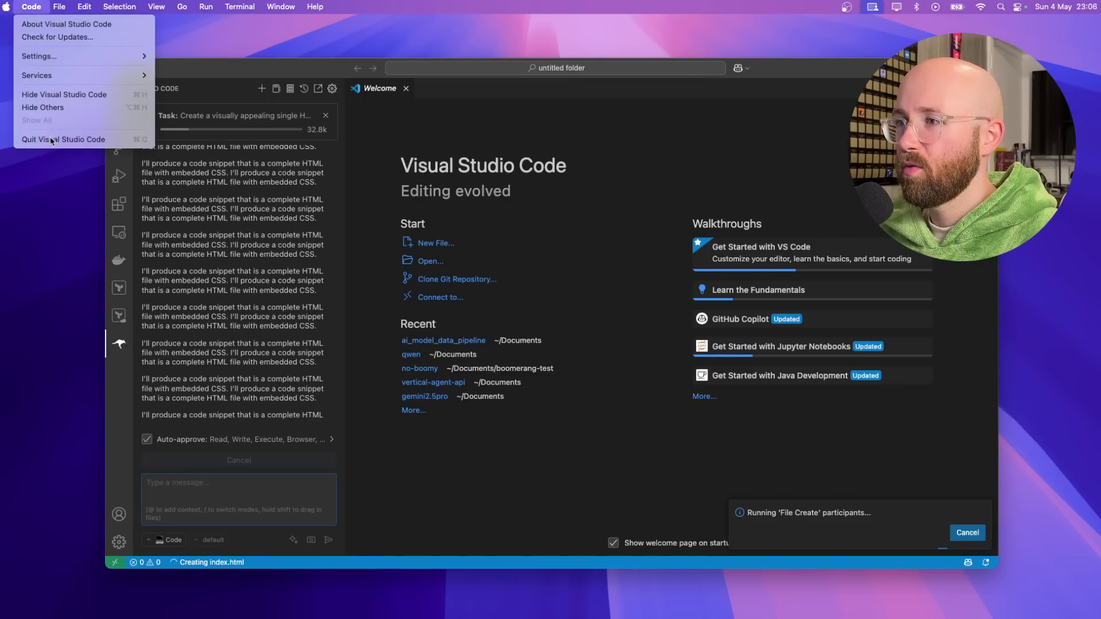
left_click(55, 141)
left_click(584, 352)
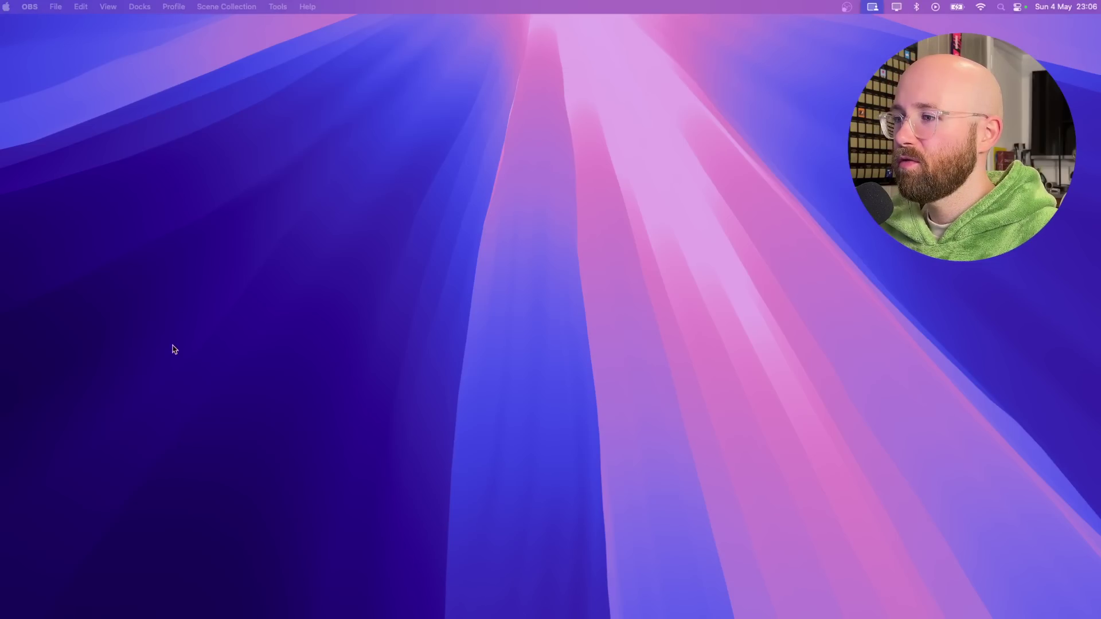
left_click(215, 342)
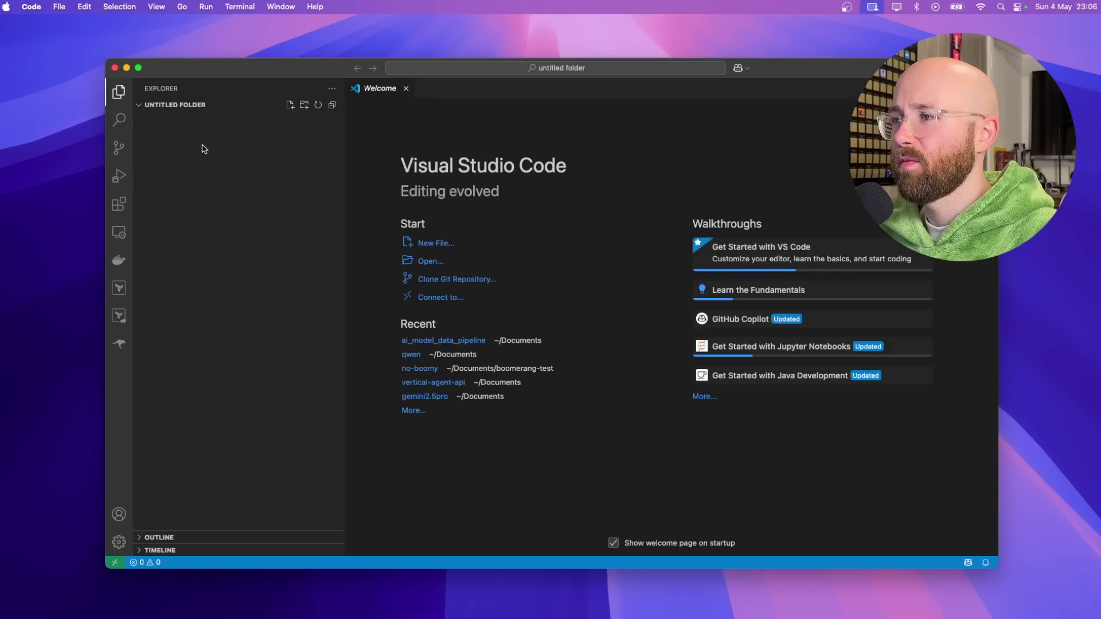
- Create index.html in the untitled folder and fill it with the copied landing page HTML code
left_click(202, 149)
left_click(290, 105)
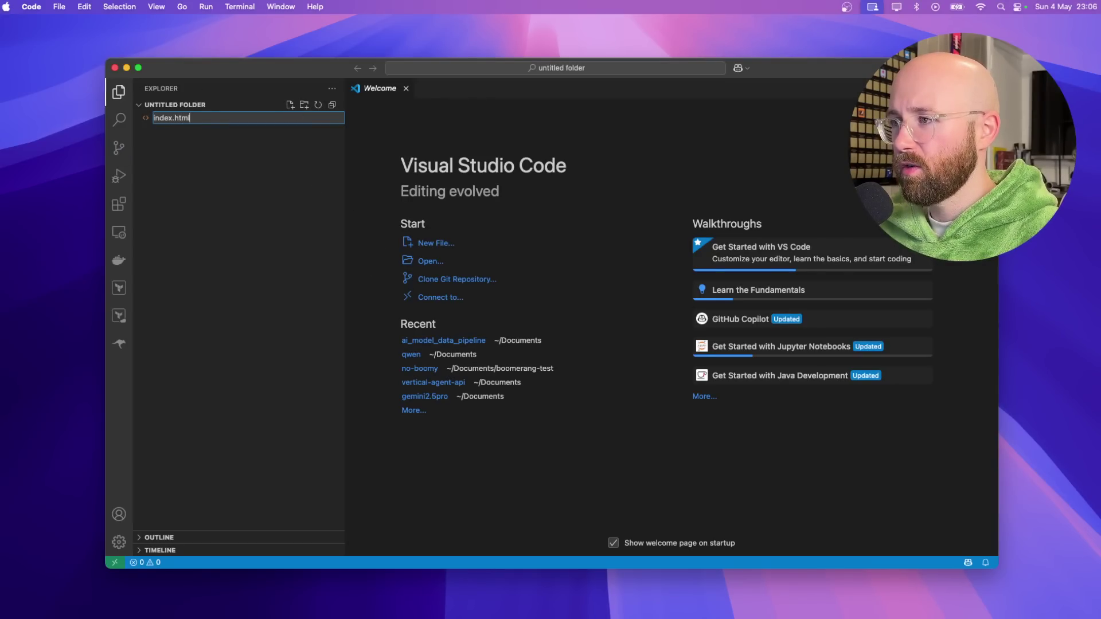
key("Return")
key("super+v")
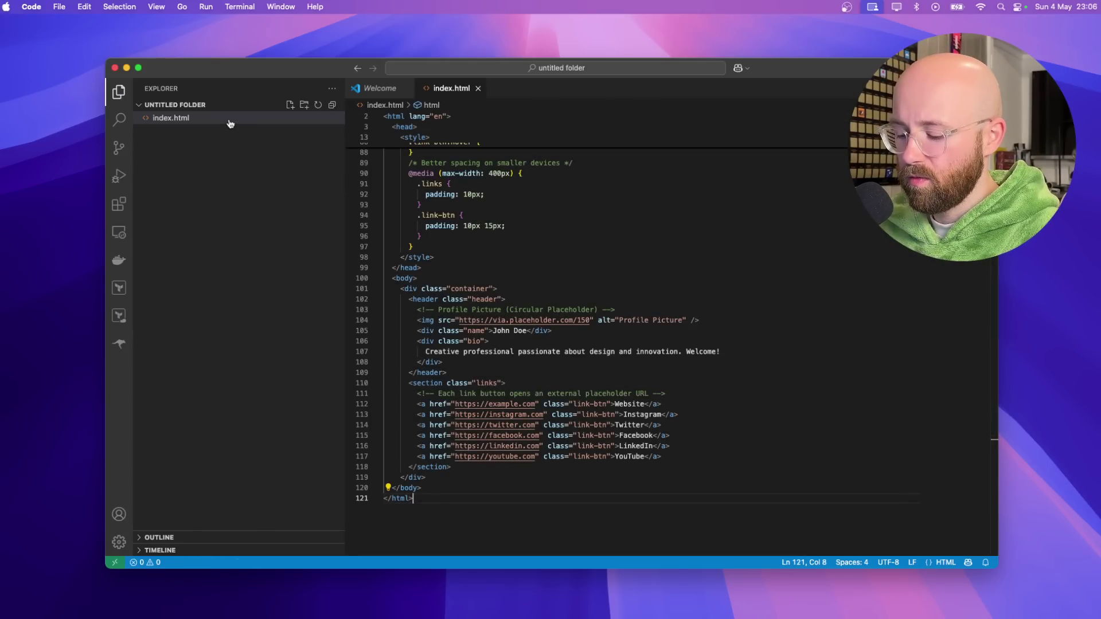
- Open index.html in the browser from a new terminal, try a social link button on the page, and return to the page
left_click(240, 7)
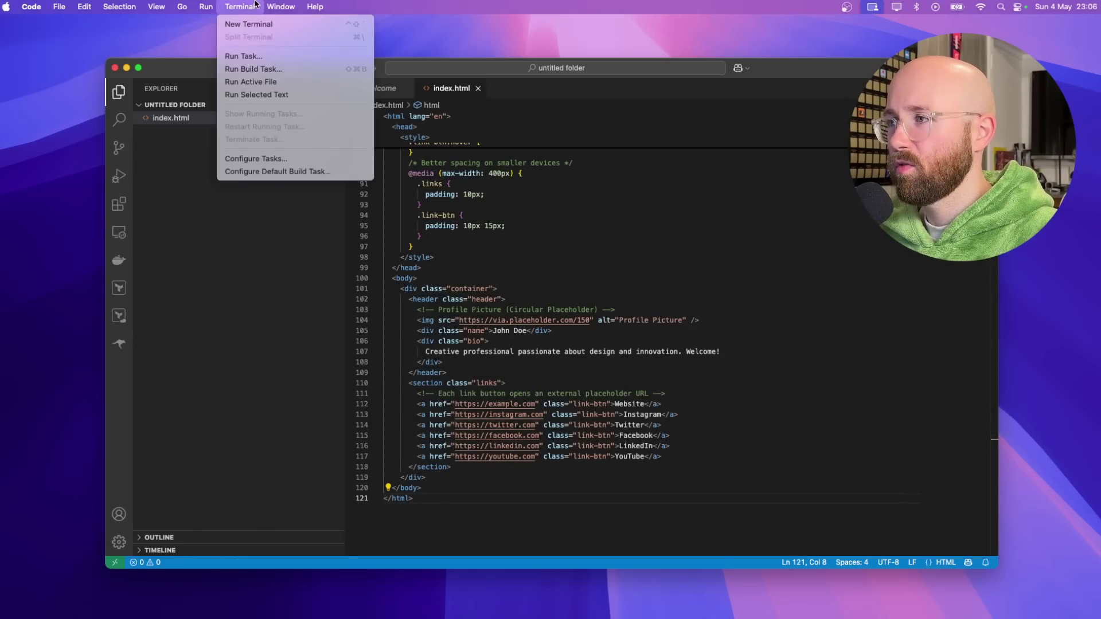
left_click(252, 22)
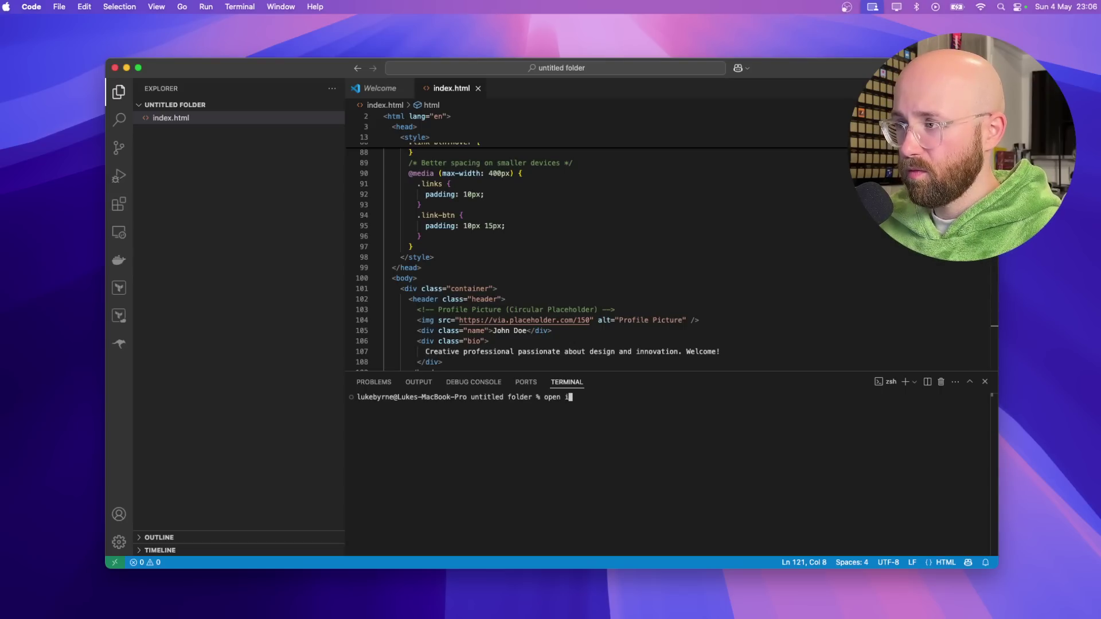
key("Return")
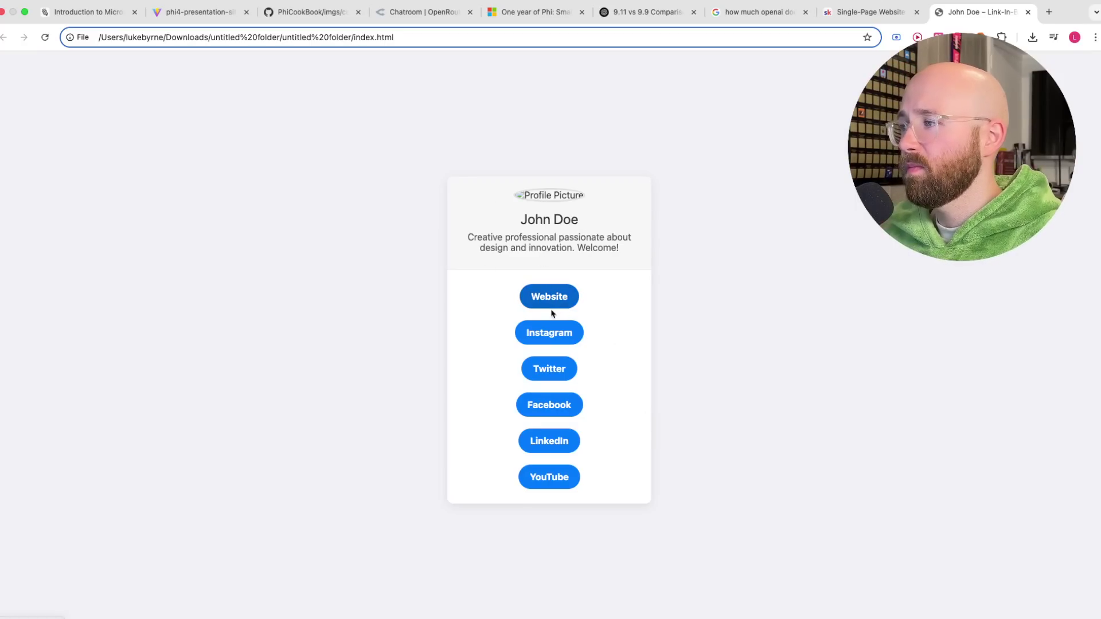
left_click(550, 414)
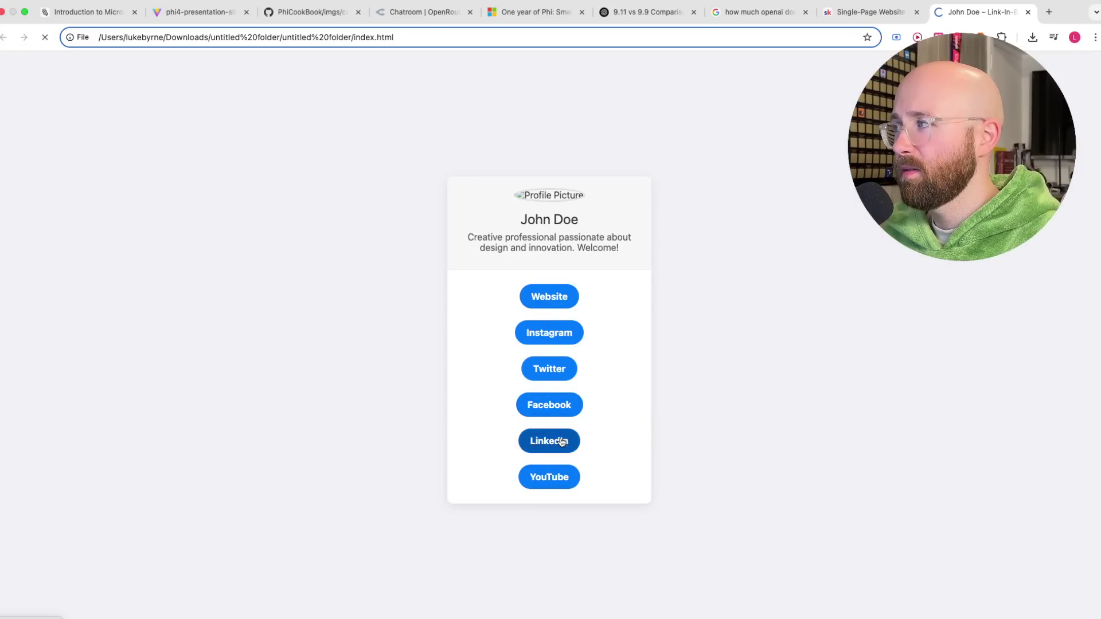
left_click(7, 39)
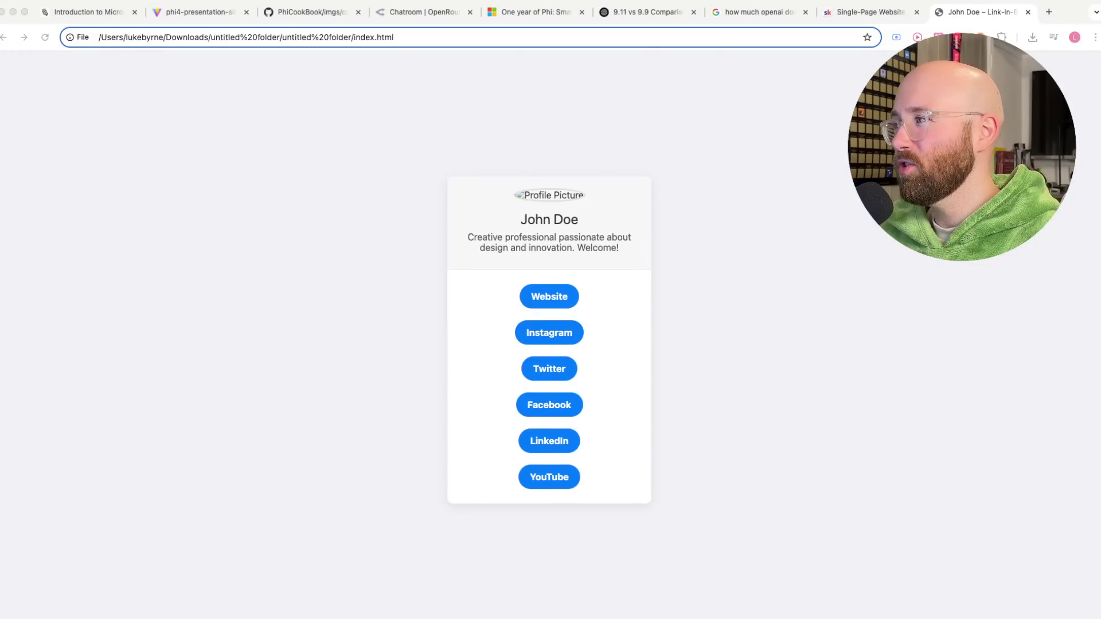
- Copy the Stylish "Link-in-Bio" Social Profile prompt again from the Applied AI classroom page in Chrome
left_click(890, 14)
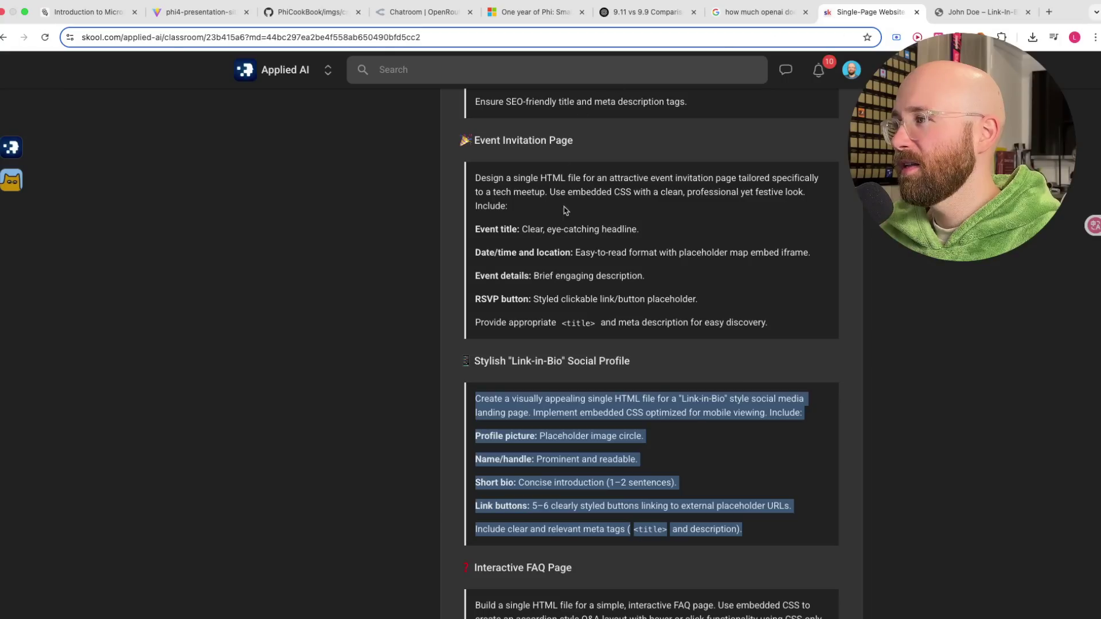
right_click(617, 410)
left_click(640, 434)
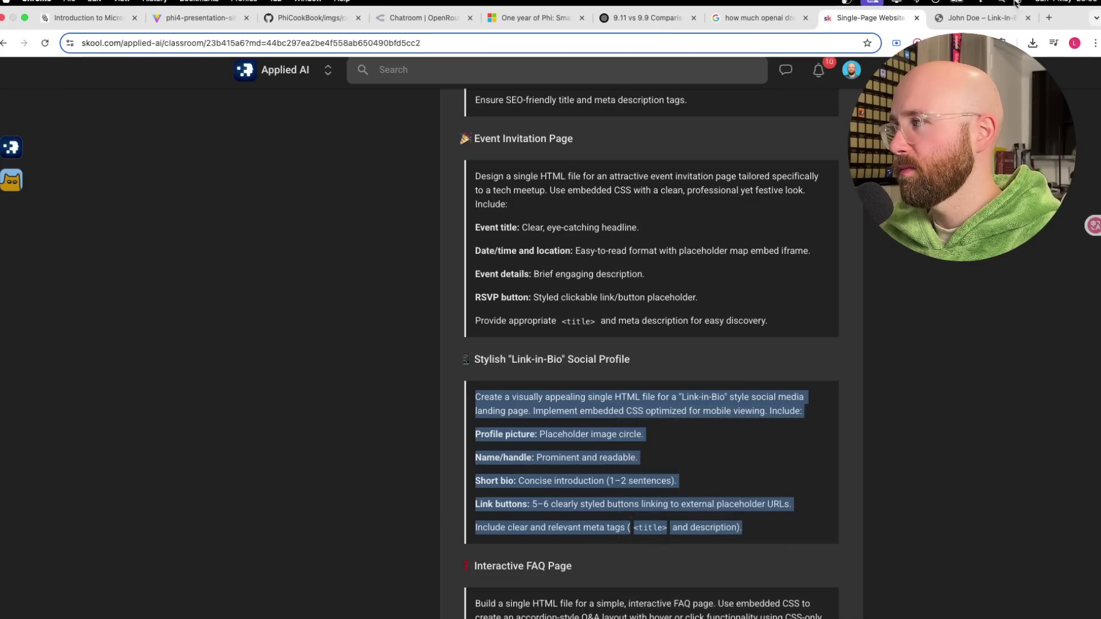
- Open Google AI Studio in a new Chrome tab and start a new chat prompt
left_click(966, 28)
left_click(1050, 25)
type("ai")
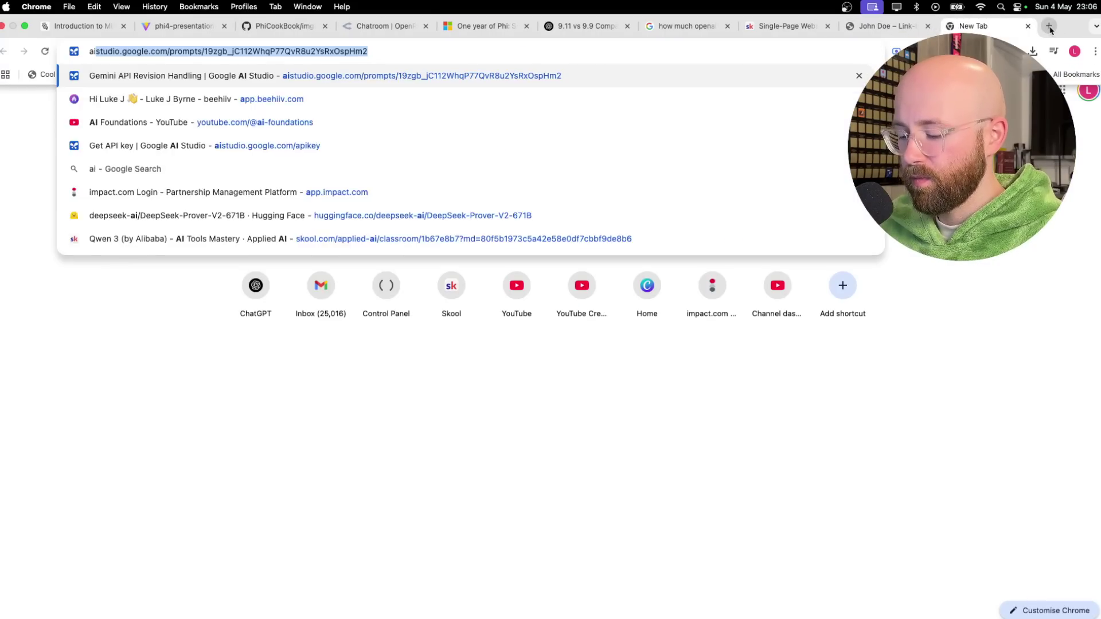
key("Return")
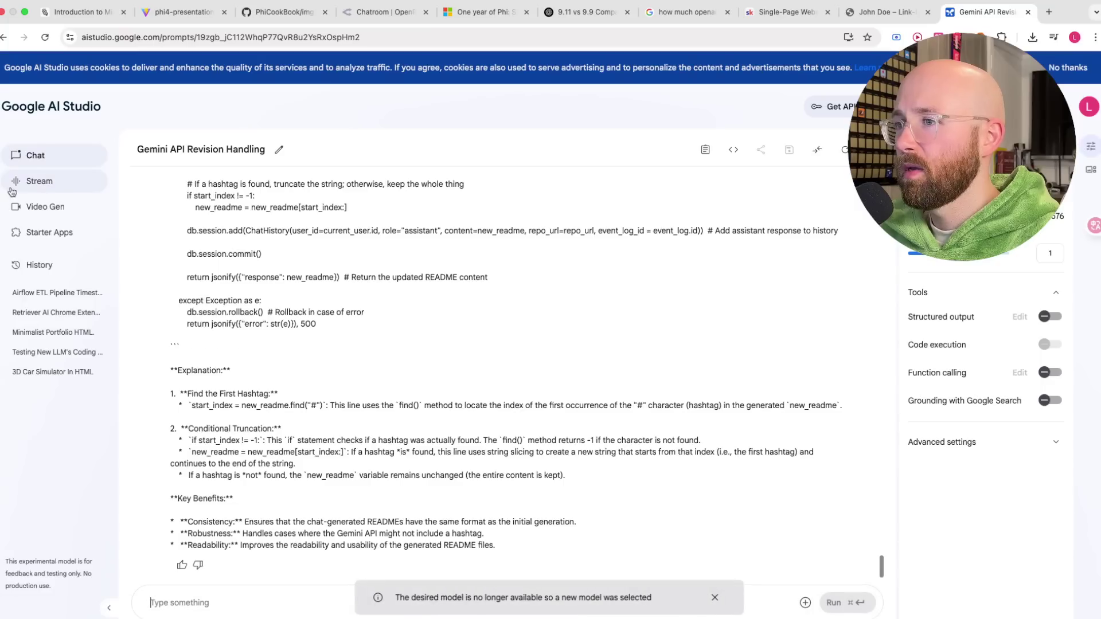
left_click(34, 155)
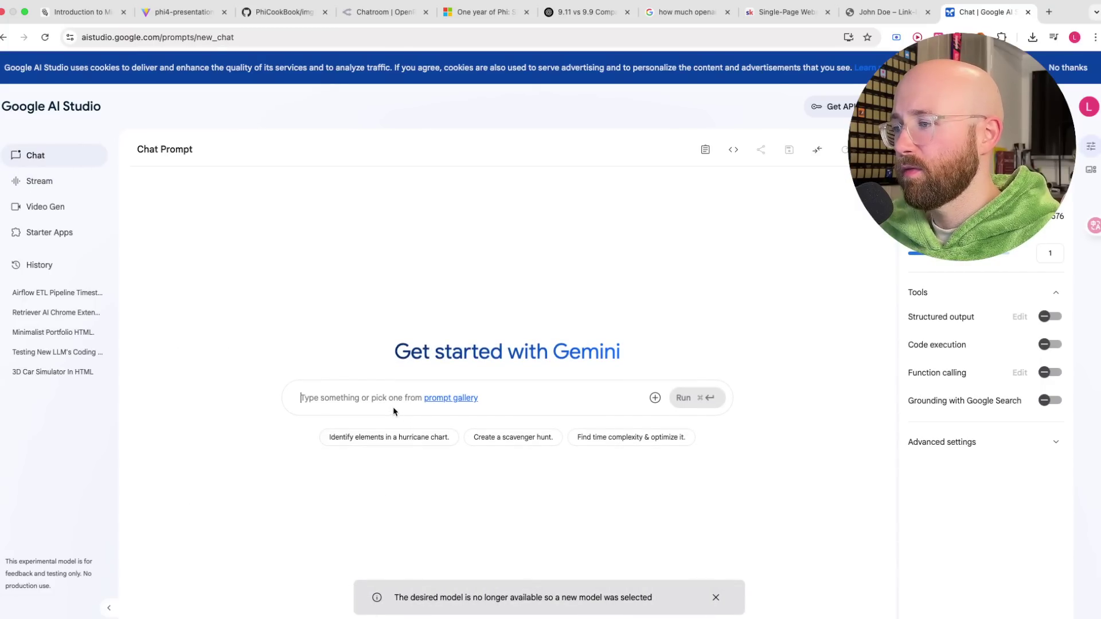
- Paste the copied "Link-in-Bio" prompt, select the Gemini 2.5 Pro Preview model, and run it
key("super+v")
left_click(986, 184)
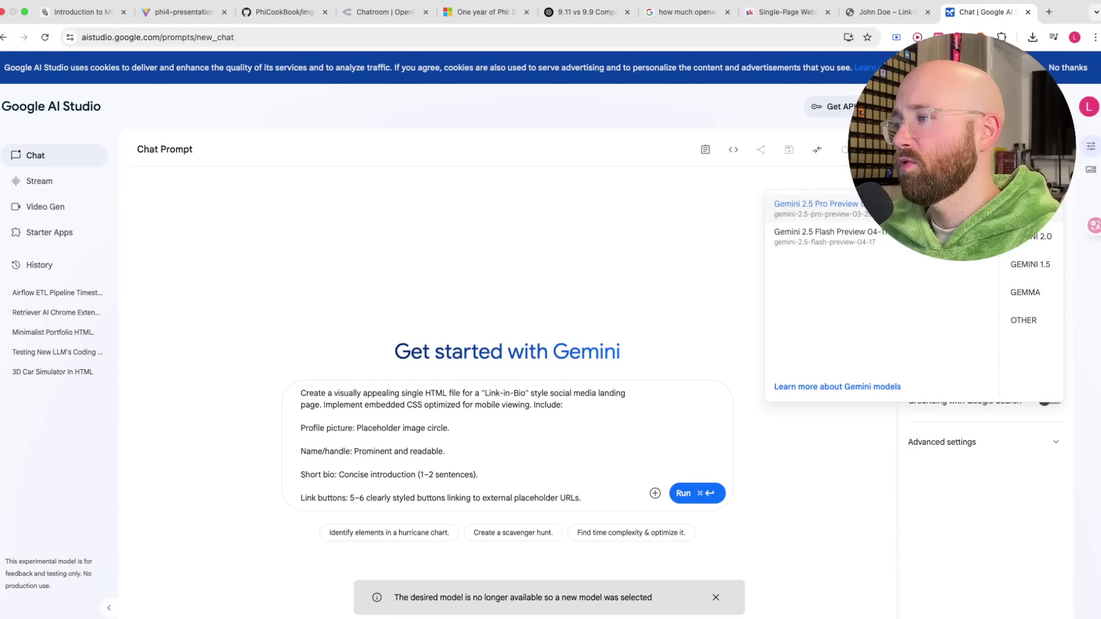
left_click(814, 206)
left_click(696, 493)
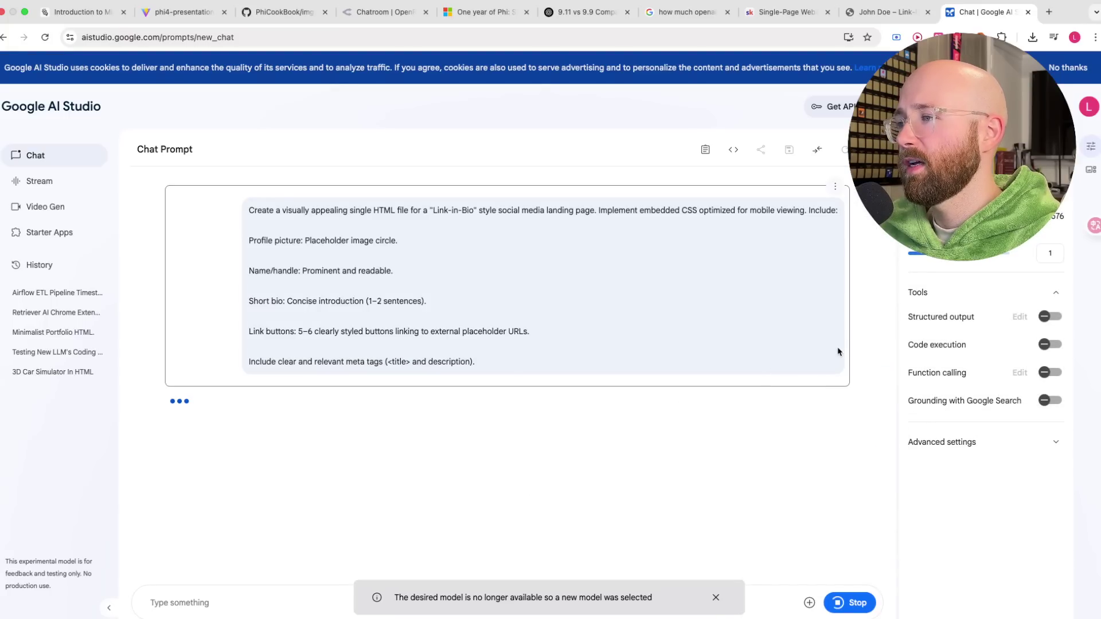
- Start a new ChatGPT o3 chat and submit the copied "Link-in-Bio" landing page prompt
left_click(564, 12)
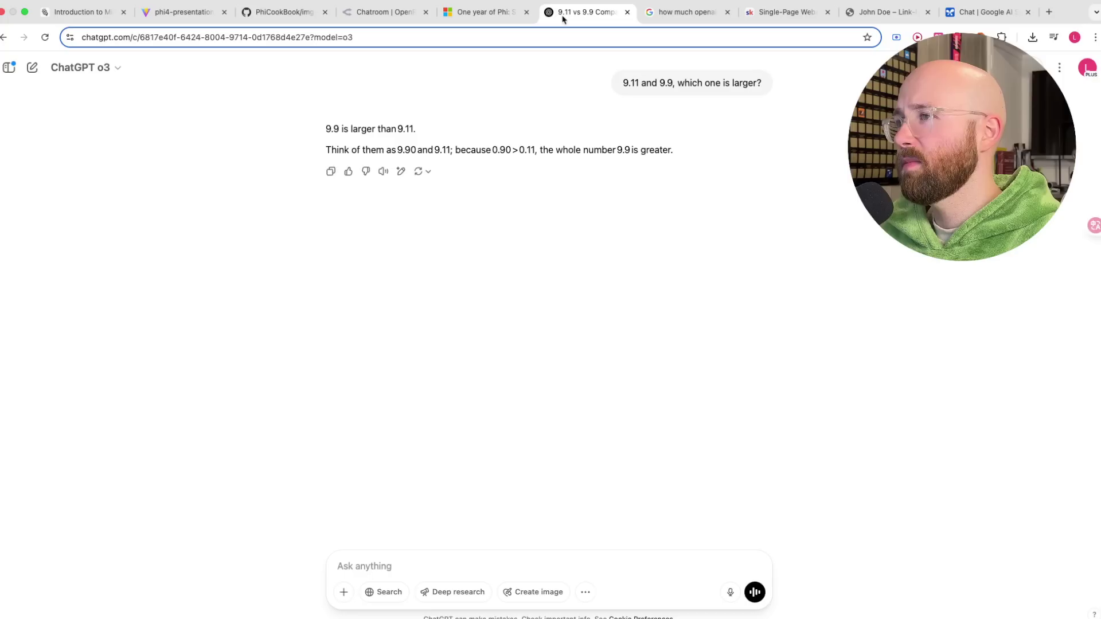
left_click(33, 67)
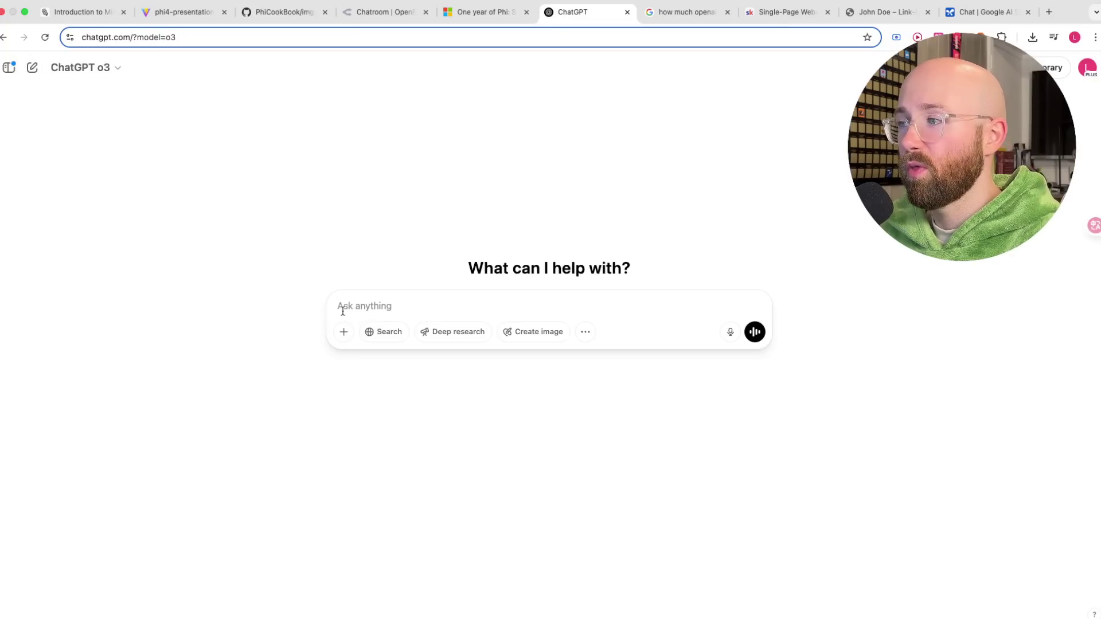
key("cmd+v")
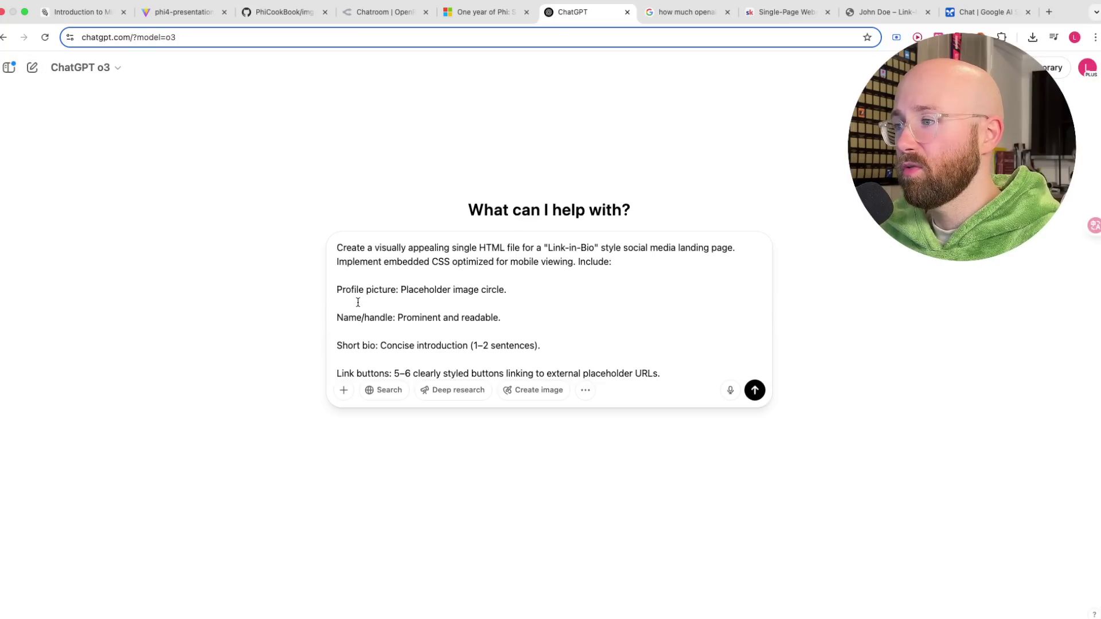
left_click(756, 393)
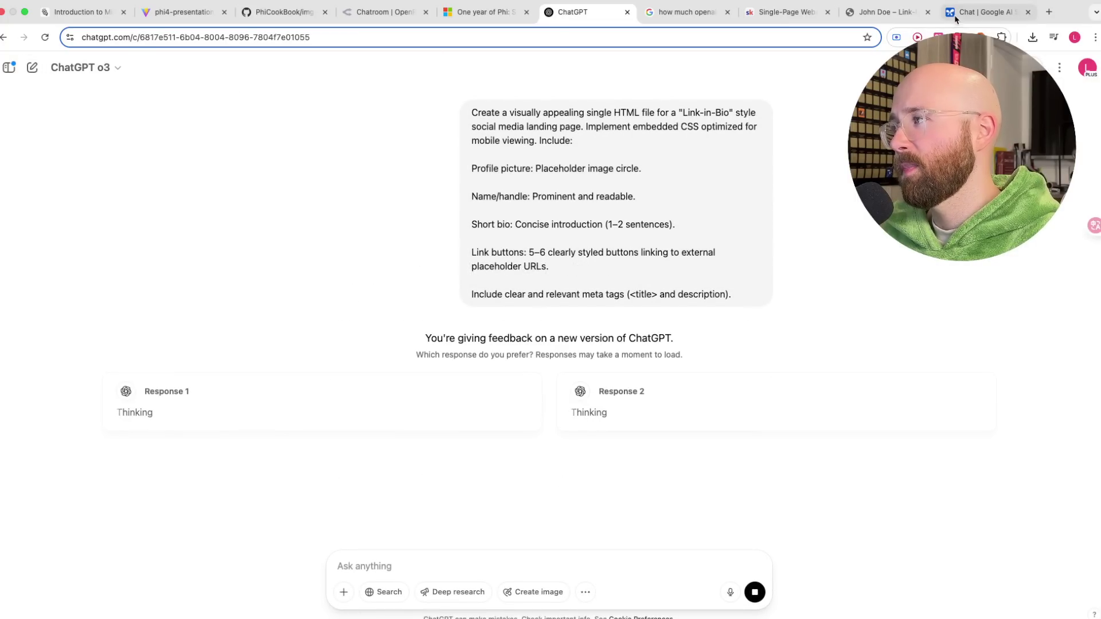
- Return to the Google AI Studio chat, expand the model's thoughts, and follow the reasoning on the landing page
left_click(984, 12)
left_click(409, 454)
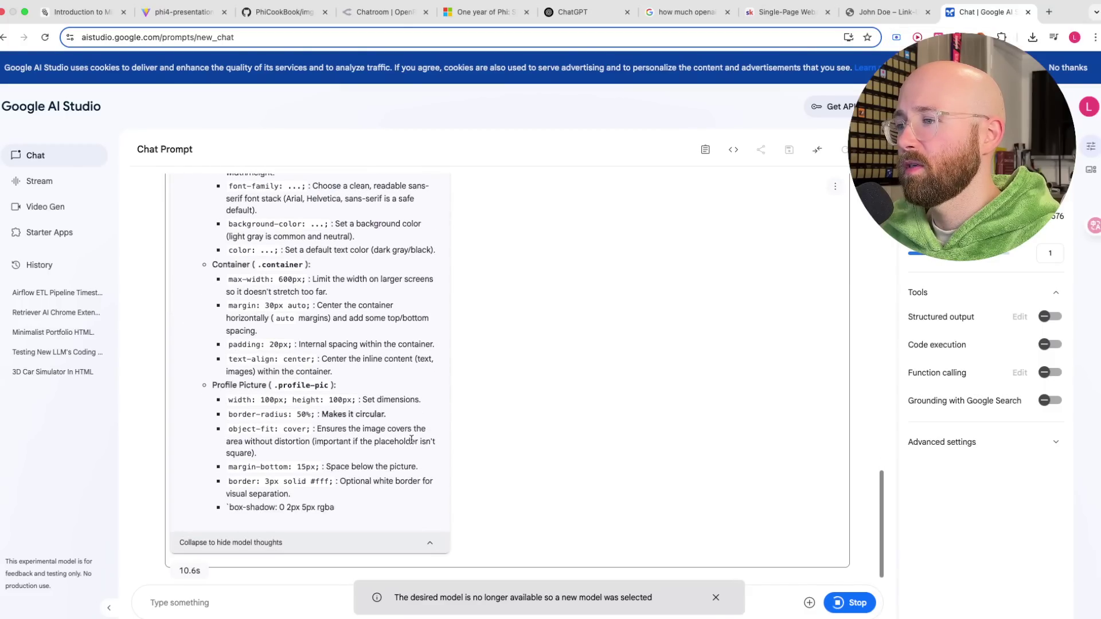
scroll(411, 443, "down", 5)
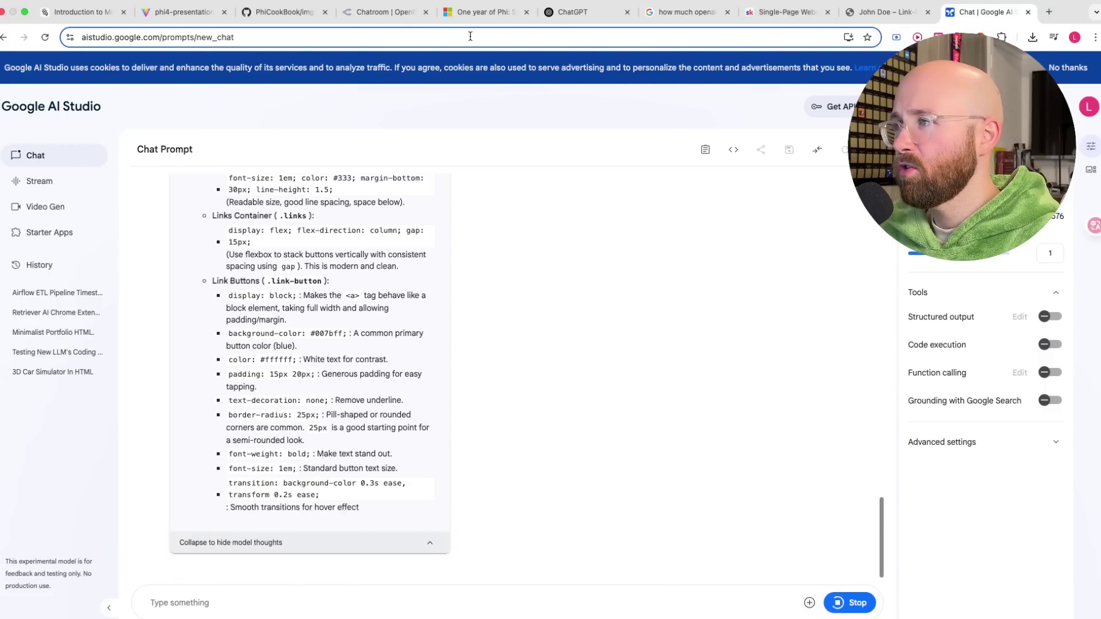
- Go back to OpenRouter's Phi 4 Reasoning Plus (free) model page, expand its description, and read about benchmark scores and latency
left_click(382, 12)
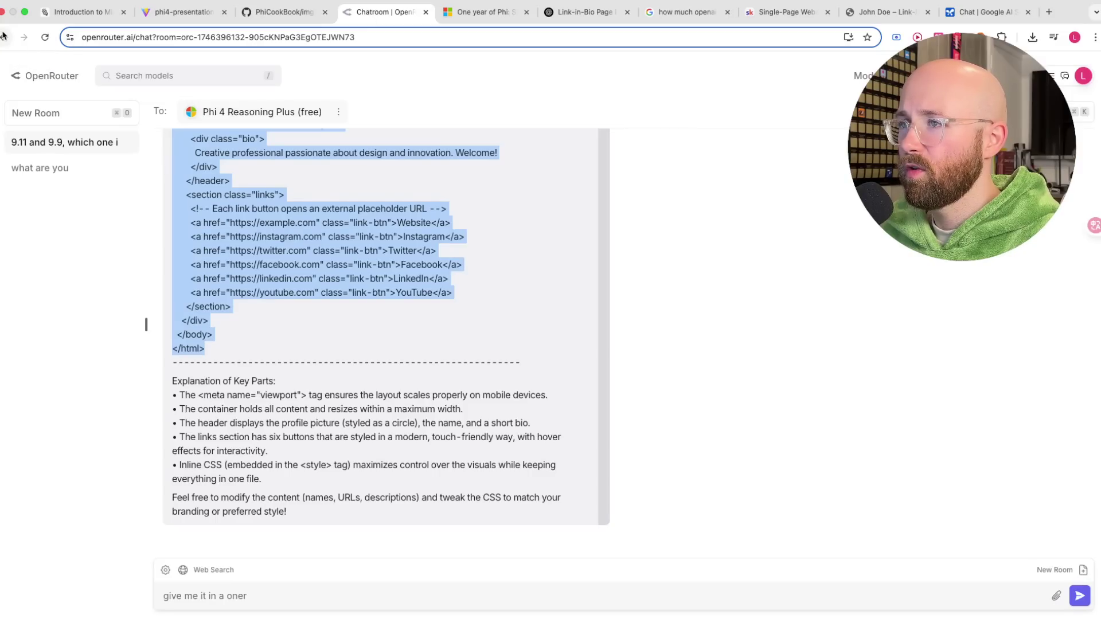
left_click(3, 37)
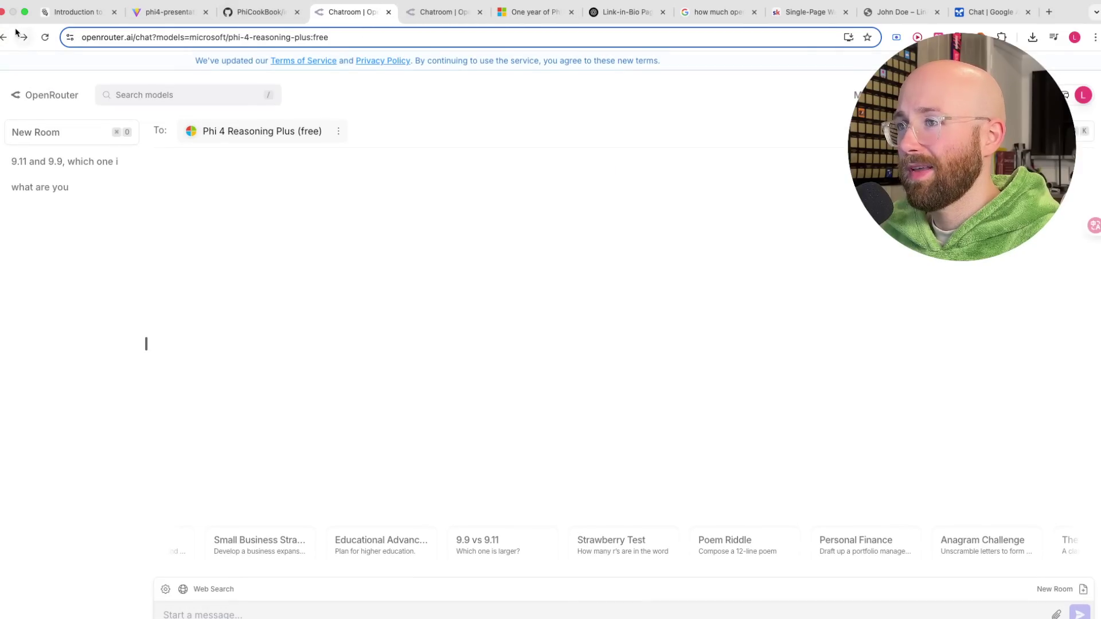
left_click(5, 35)
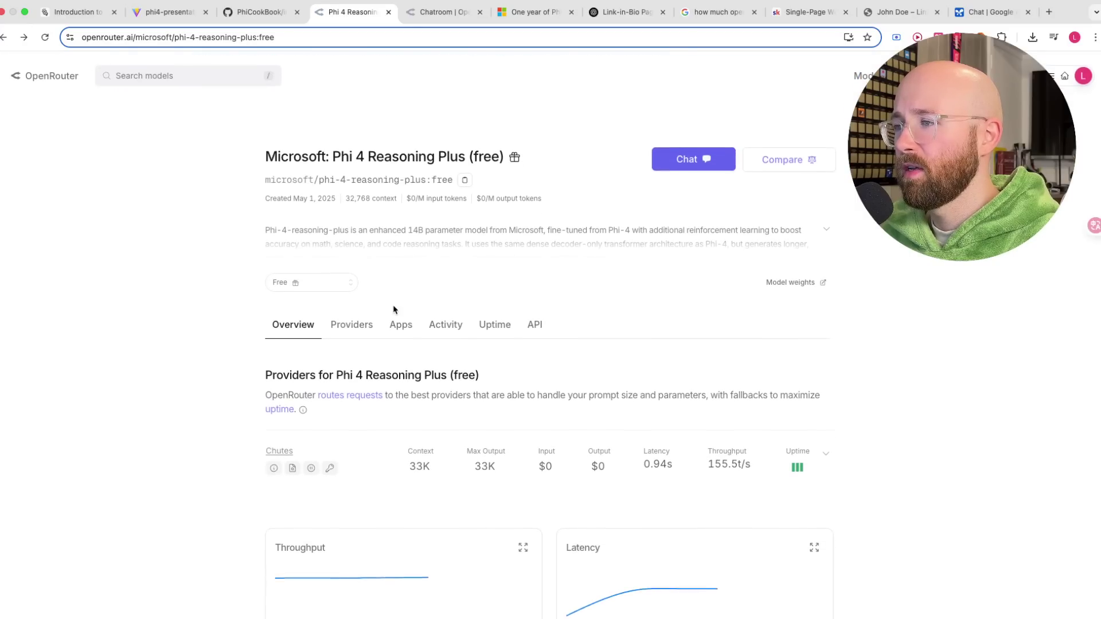
left_click(827, 228)
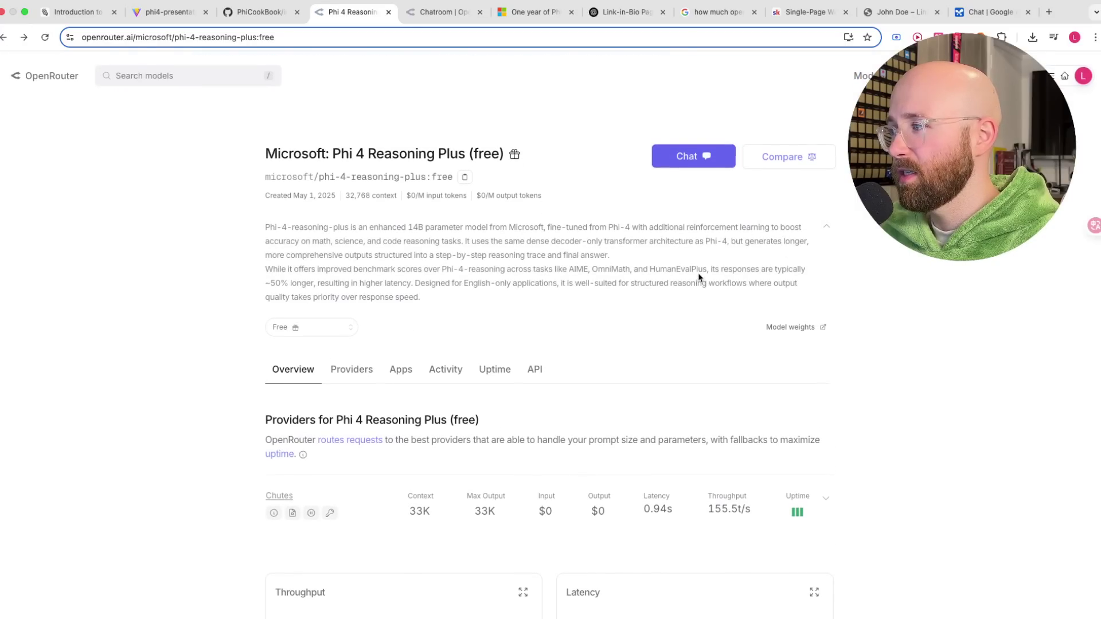
mouse_move(576, 241)
left_mouse_down()
mouse_move(789, 241)
mouse_move(311, 257)
mouse_move(528, 256)
mouse_move(553, 242)
mouse_move(585, 255)
mouse_move(361, 269)
left_mouse_up()
left_click(306, 271)
left_click_drag(270, 269, 408, 279)
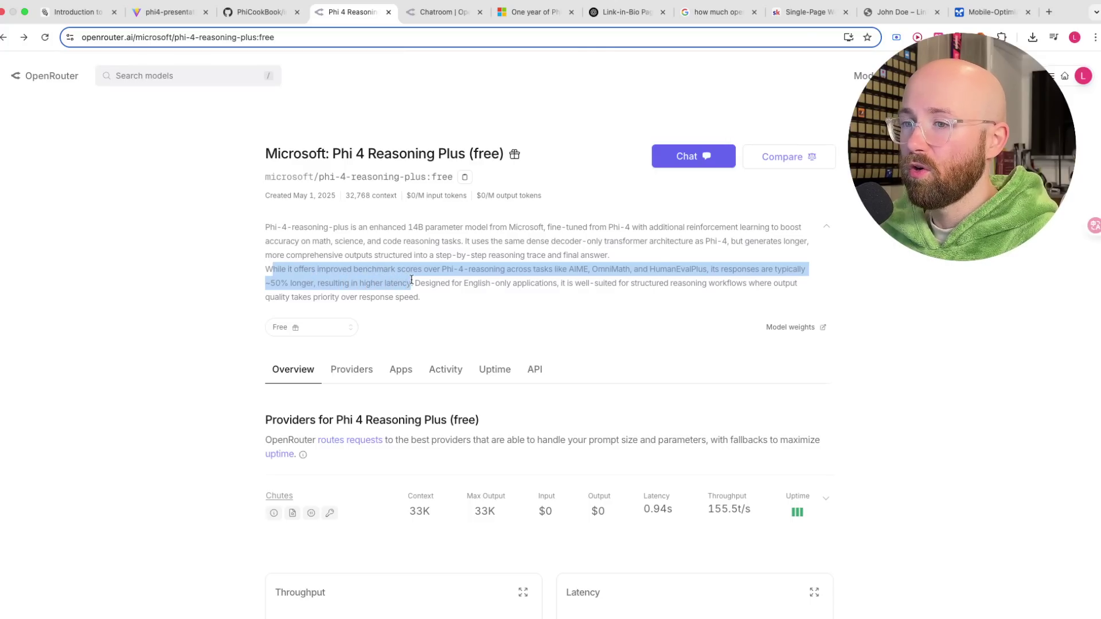
left_click(409, 271)
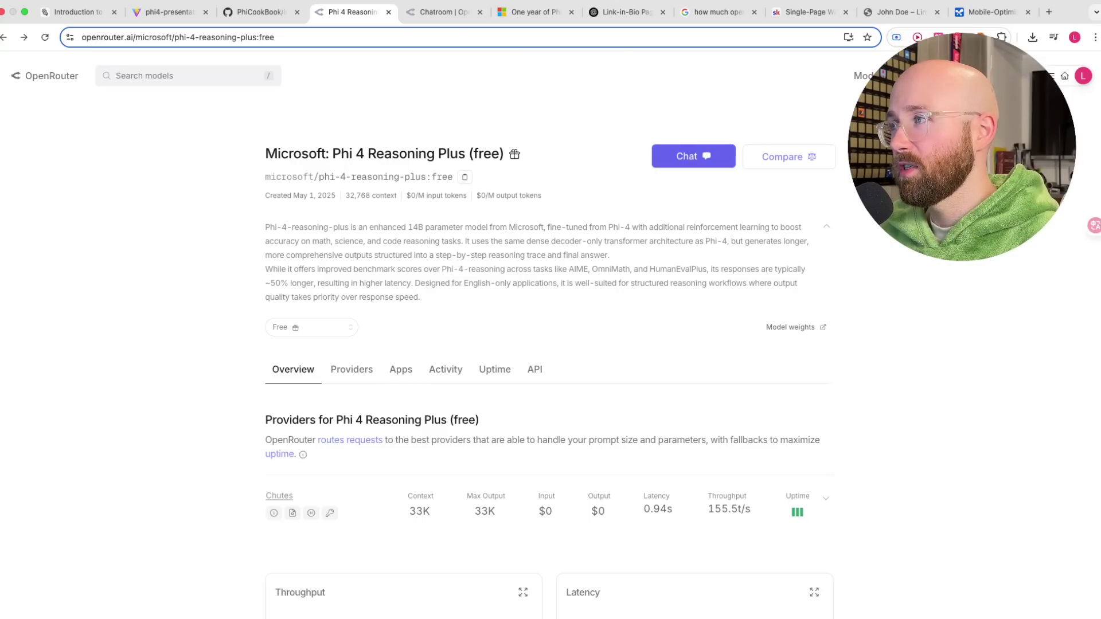
- Copy Gemini's generated HTML from Google AI Studio and replace the entire contents of index.html in VS Code with it
left_click(982, 14)
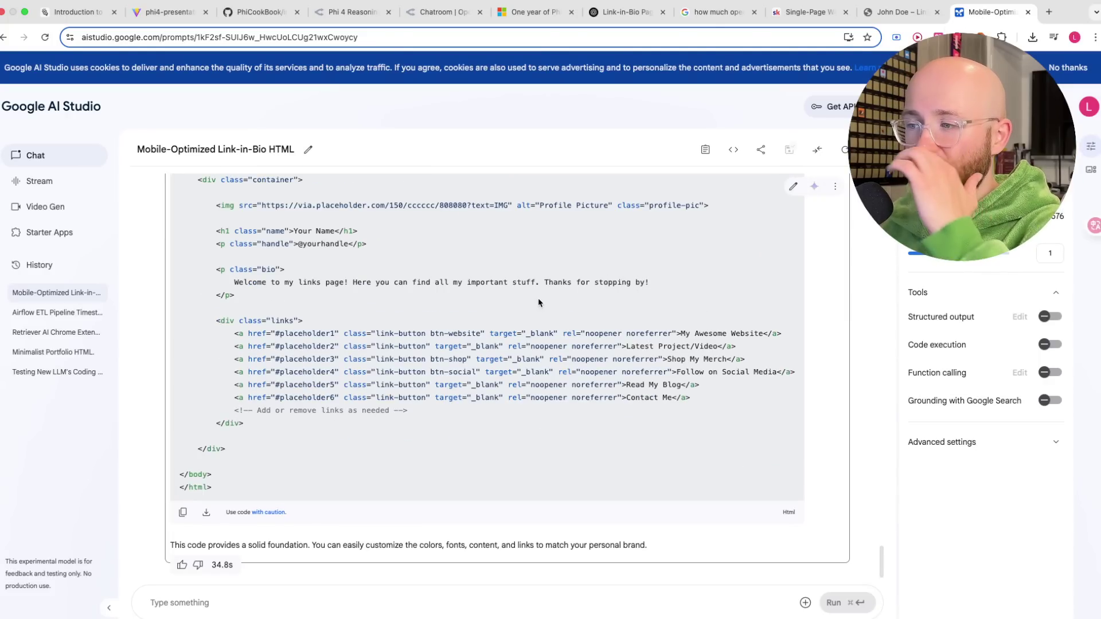
left_click(182, 512)
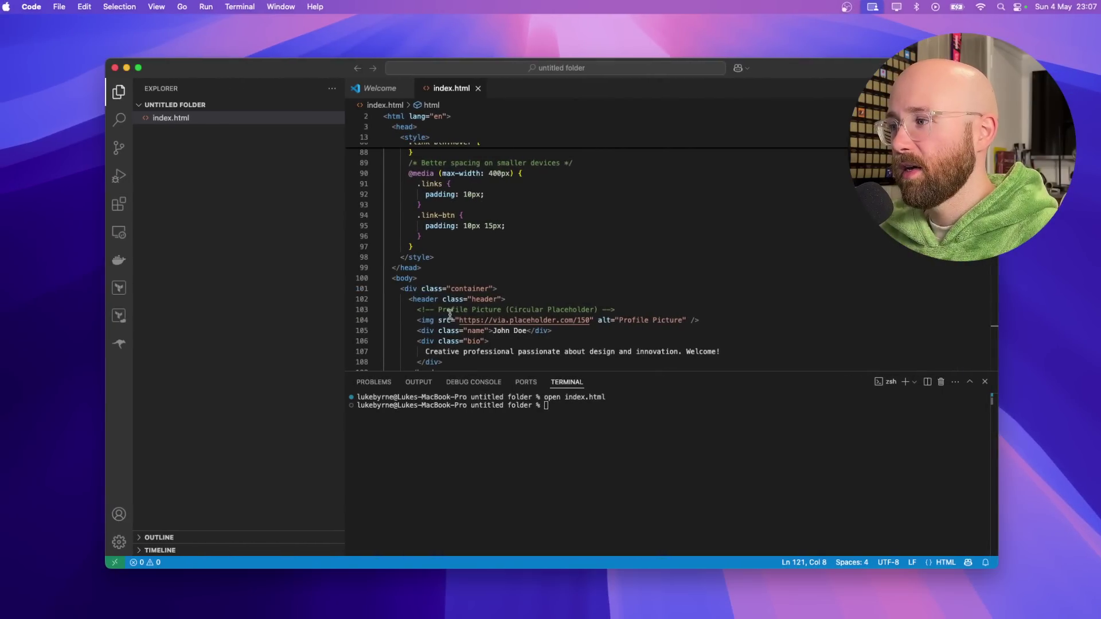
left_click(503, 233)
key("super+a")
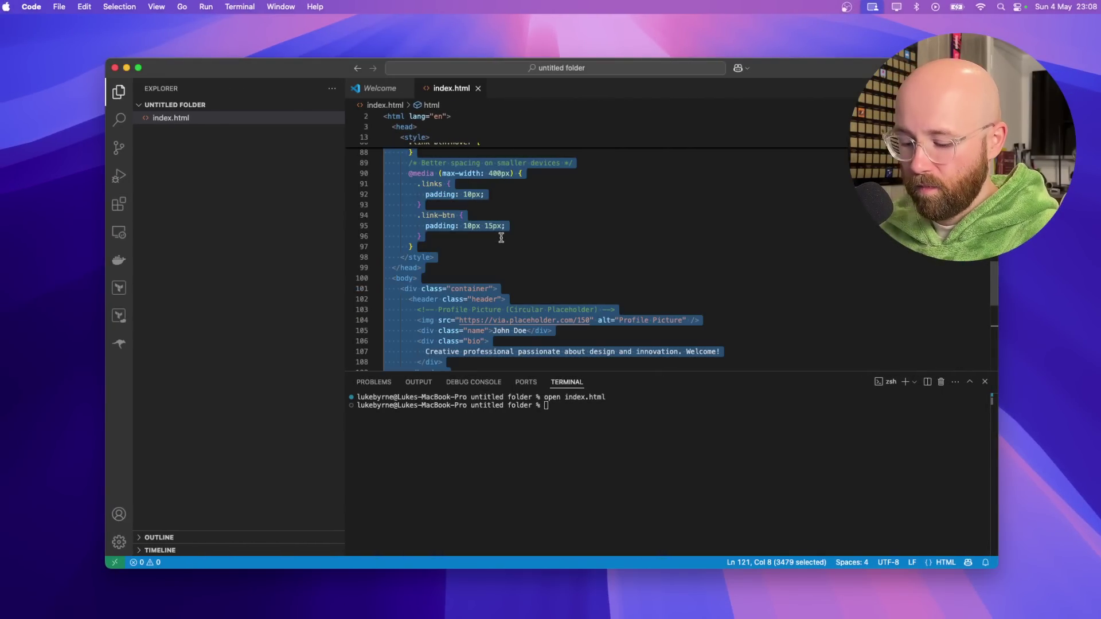
key("super+v")
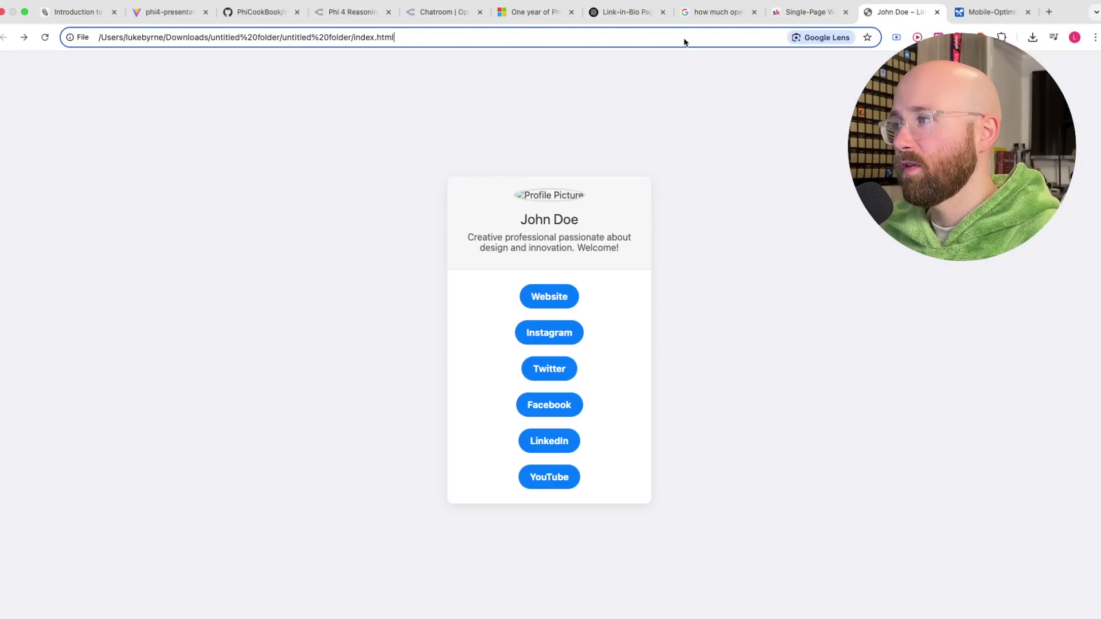
- Reload index.html in Chrome to view Gemini's page, and compare it with ChatGPT's Link-in-bio preview
left_click(685, 42)
key("Return")
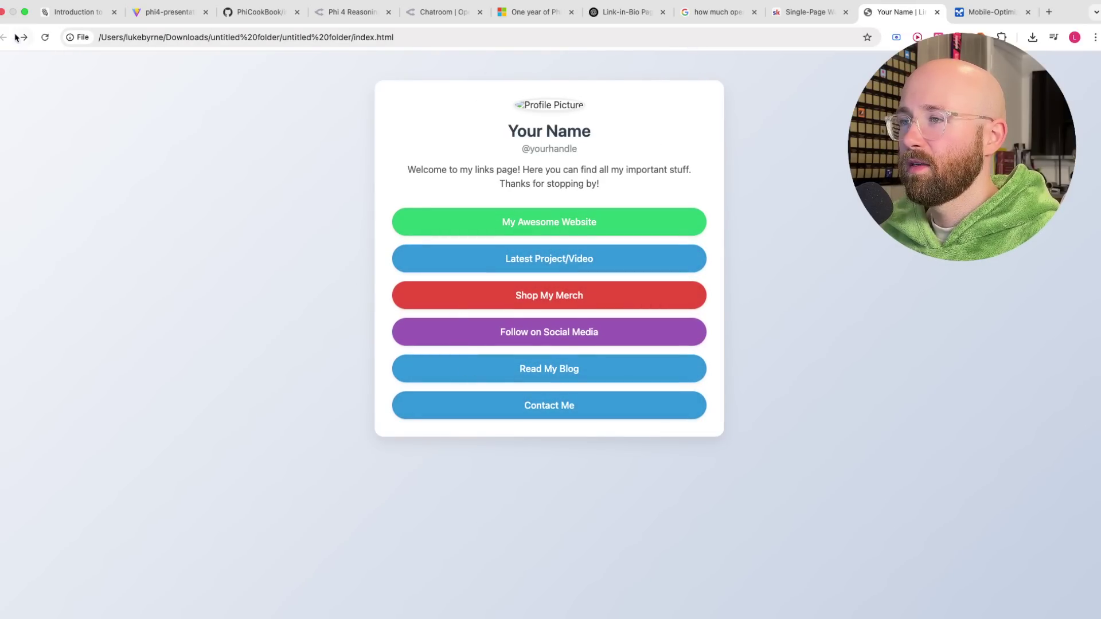
left_click(631, 12)
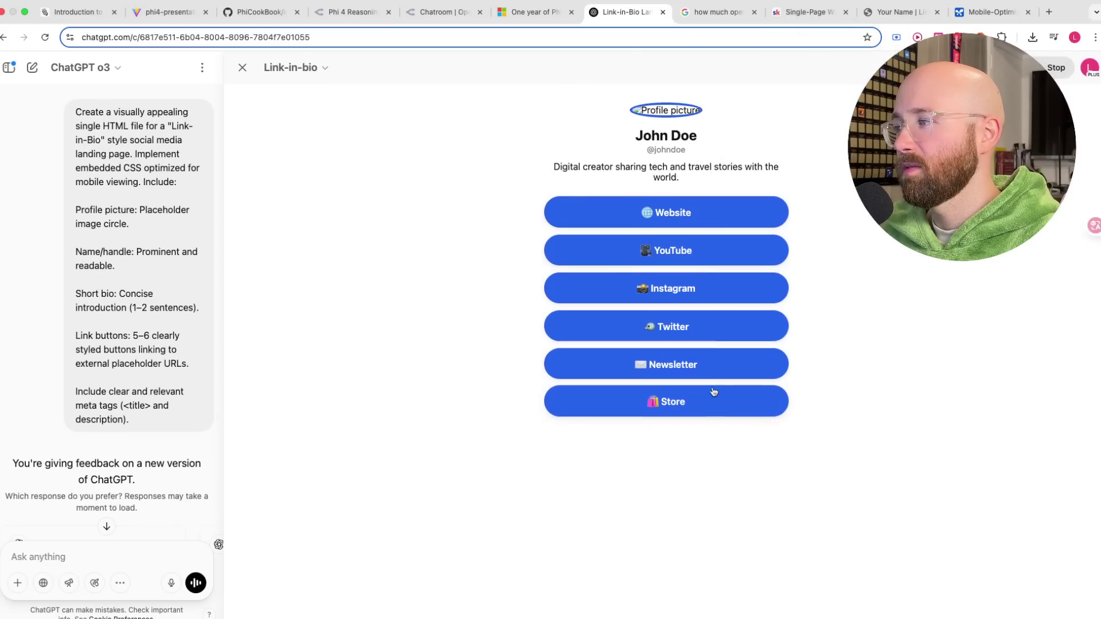
- Switch to the Applied AI classroom page, look through the website prompts, and open Game Generation Prompts
left_click(795, 17)
scroll(719, 350, "up", 10)
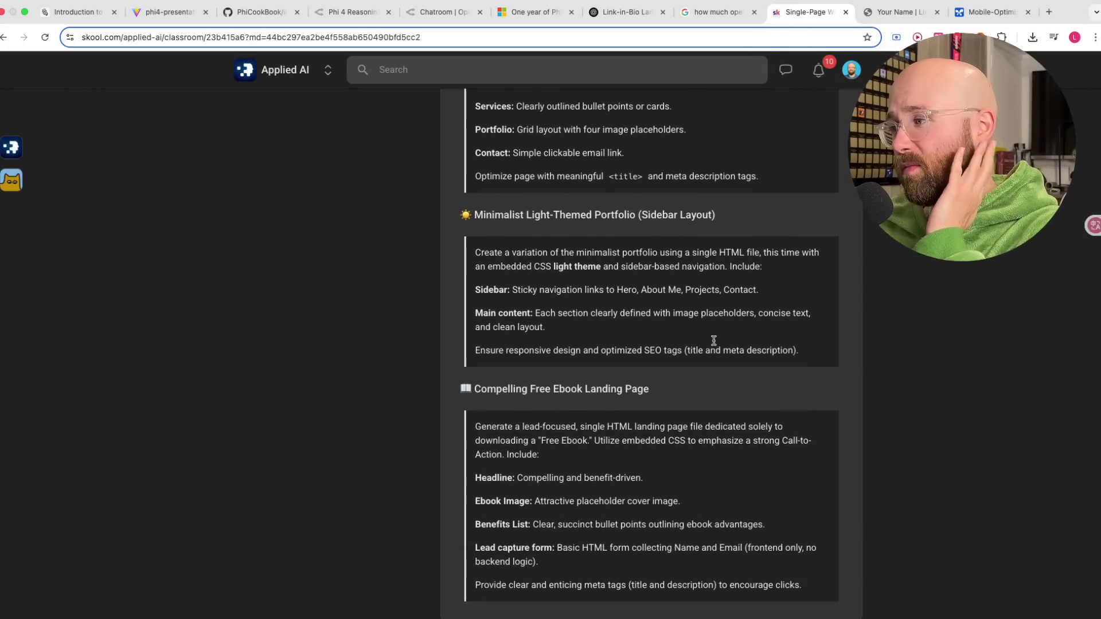
scroll(713, 339, "down", 10)
scroll(713, 330, "up", 15)
scroll(574, 306, "up", 10)
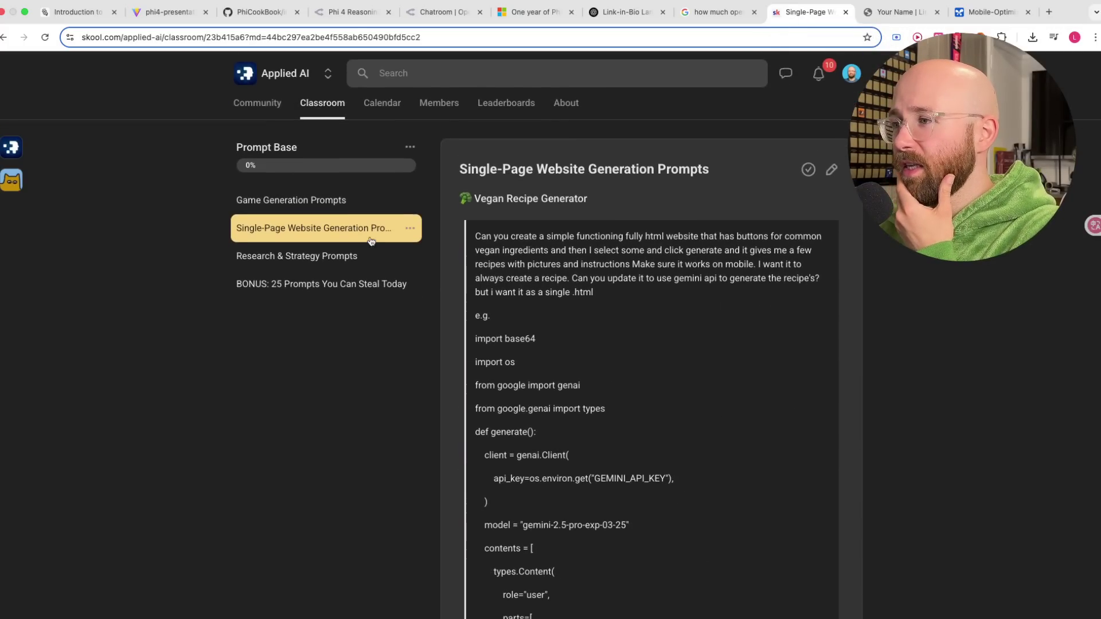
left_click(339, 198)
- Find the Gravity + Bounce Physics Demo prompt in the lesson and copy its full text
scroll(812, 358, "down", 4)
scroll(812, 358, "down", 5)
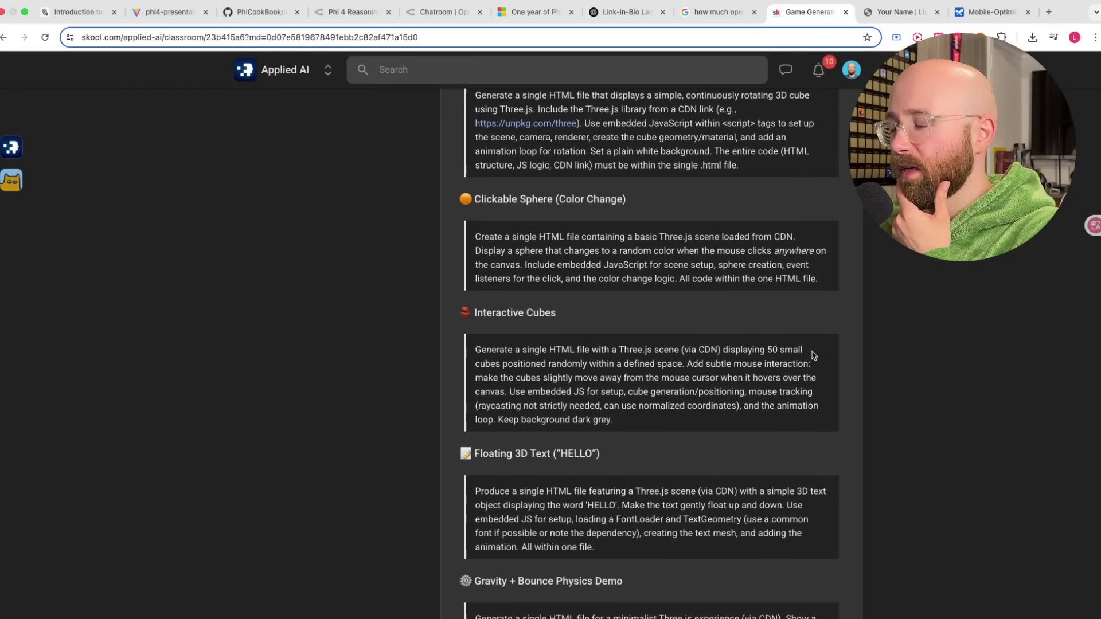
scroll(815, 356, "down", 5)
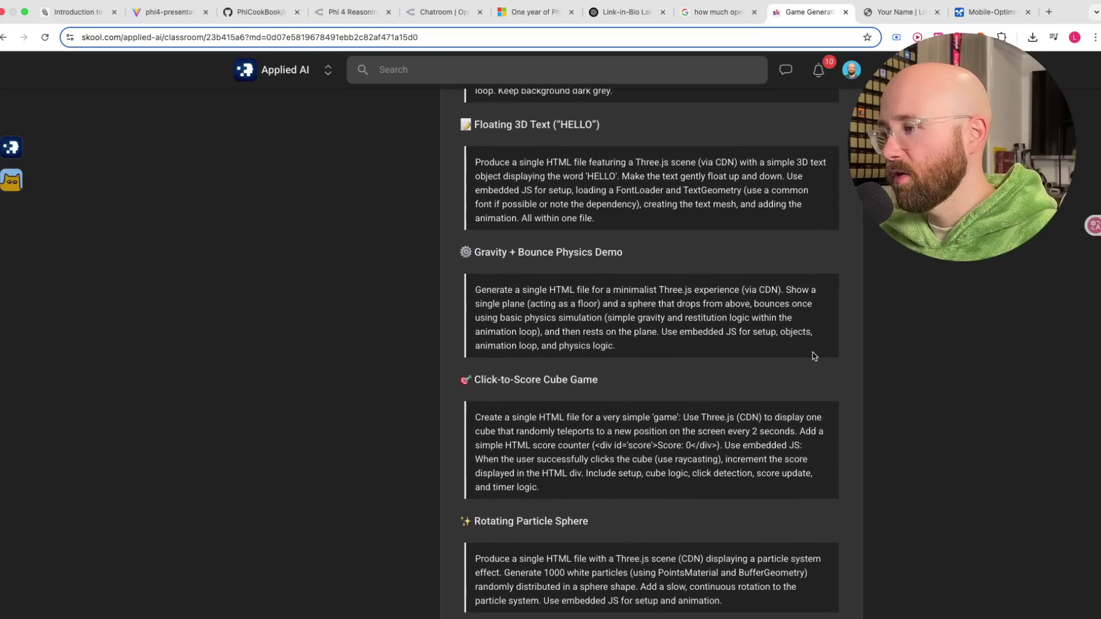
scroll(631, 320, "down", 1)
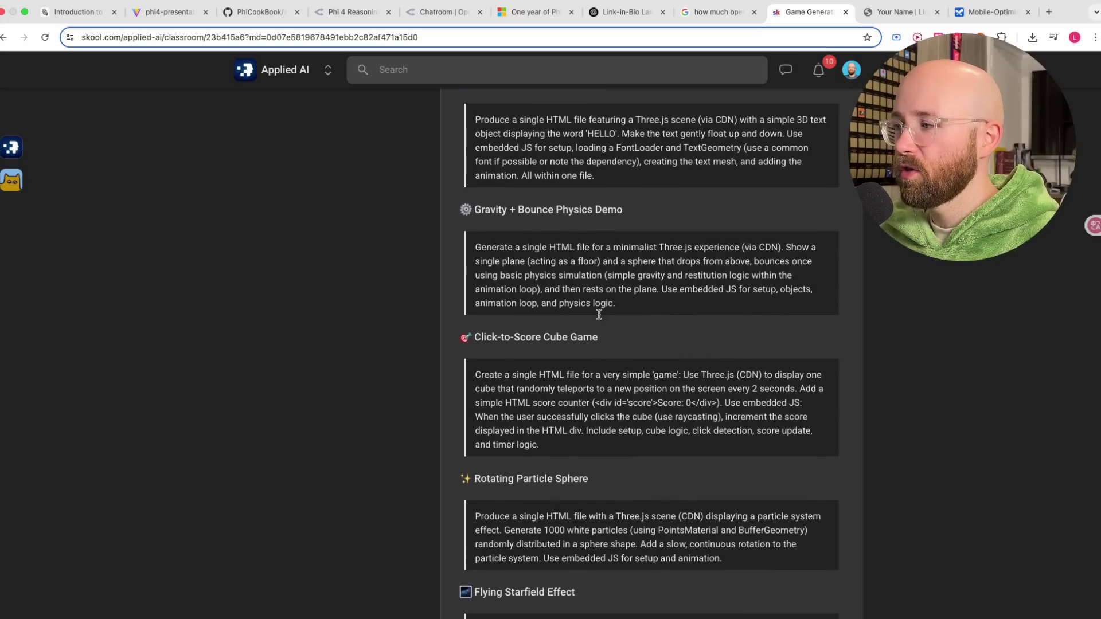
left_click_drag(617, 299, 470, 251)
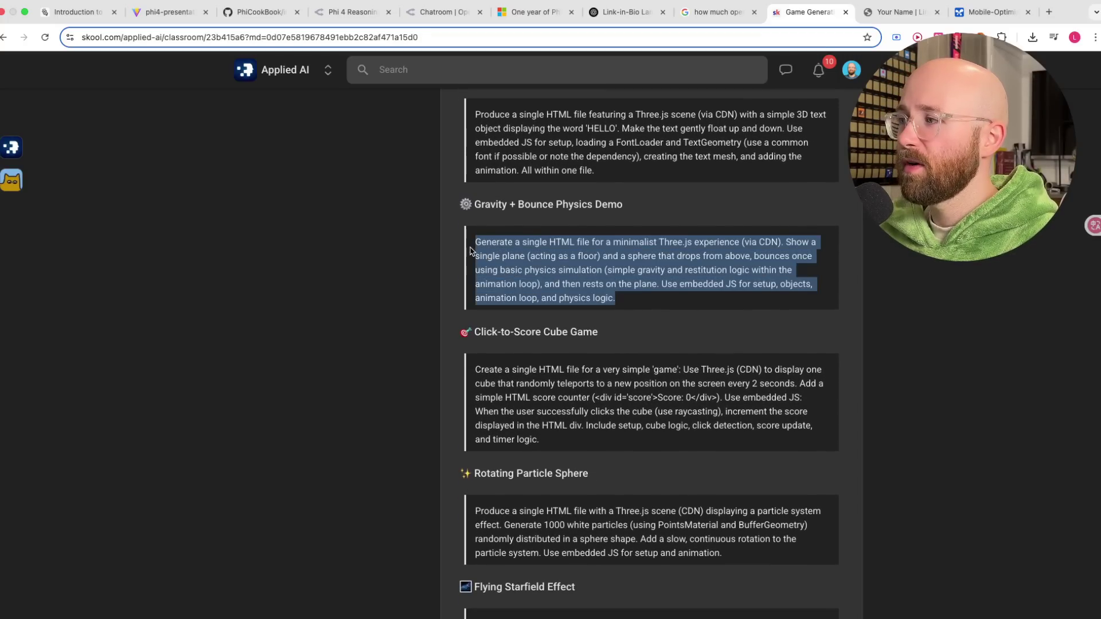
right_click(579, 266)
left_click(588, 287)
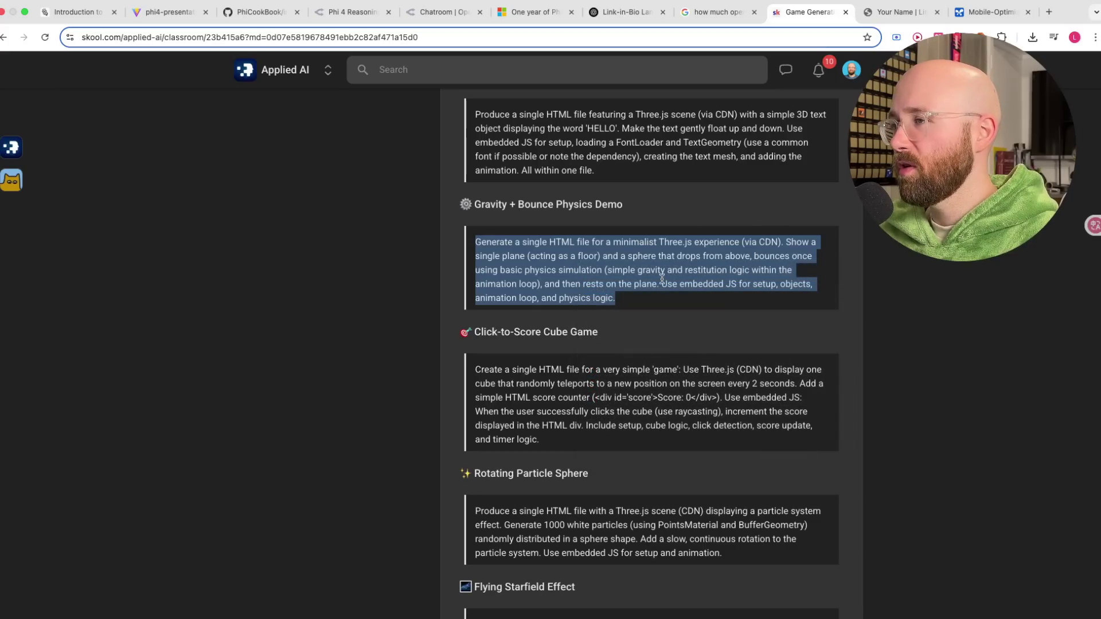
scroll(631, 293, "up", 20)
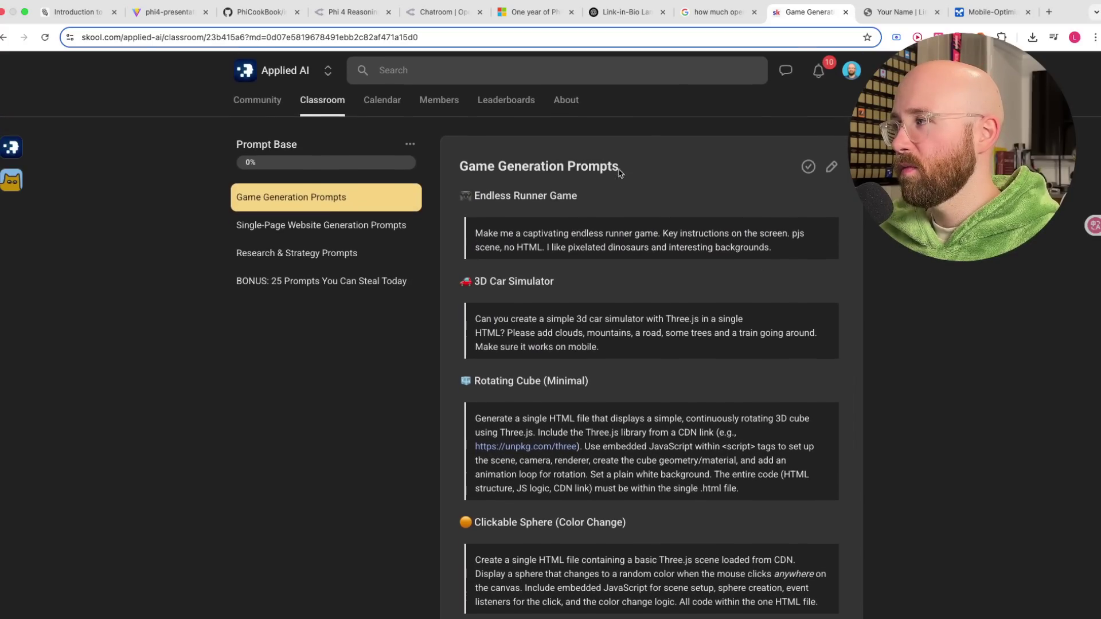
- Submit the copied Gravity + Bounce Physics Demo prompt in the existing ChatGPT o3 Link-in-bio chat
left_click(625, 12)
key("cmd+v")
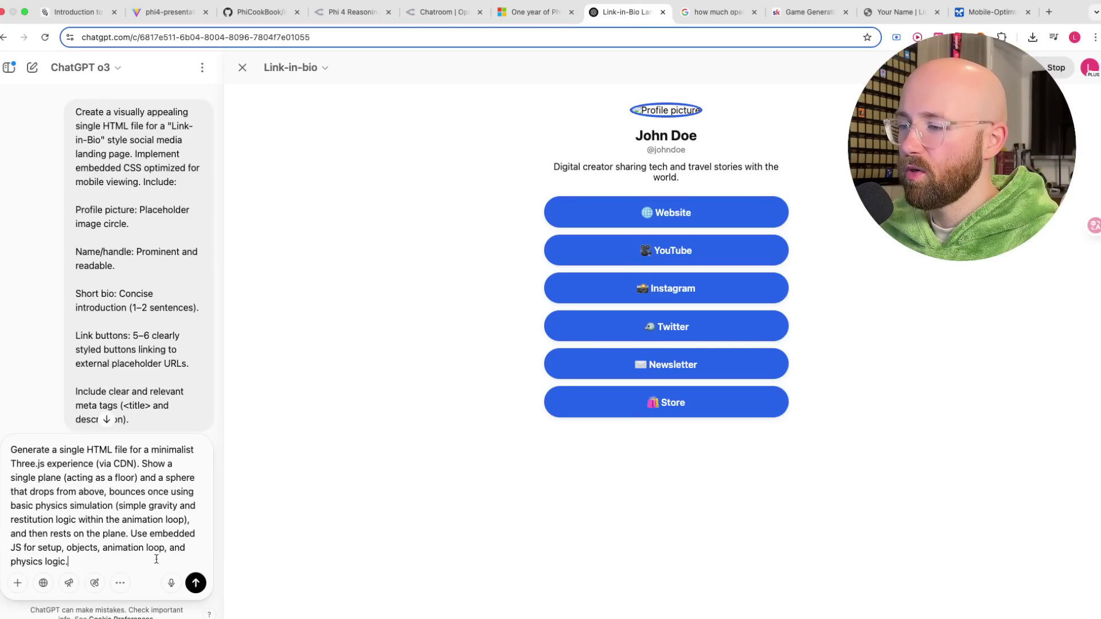
left_click(195, 583)
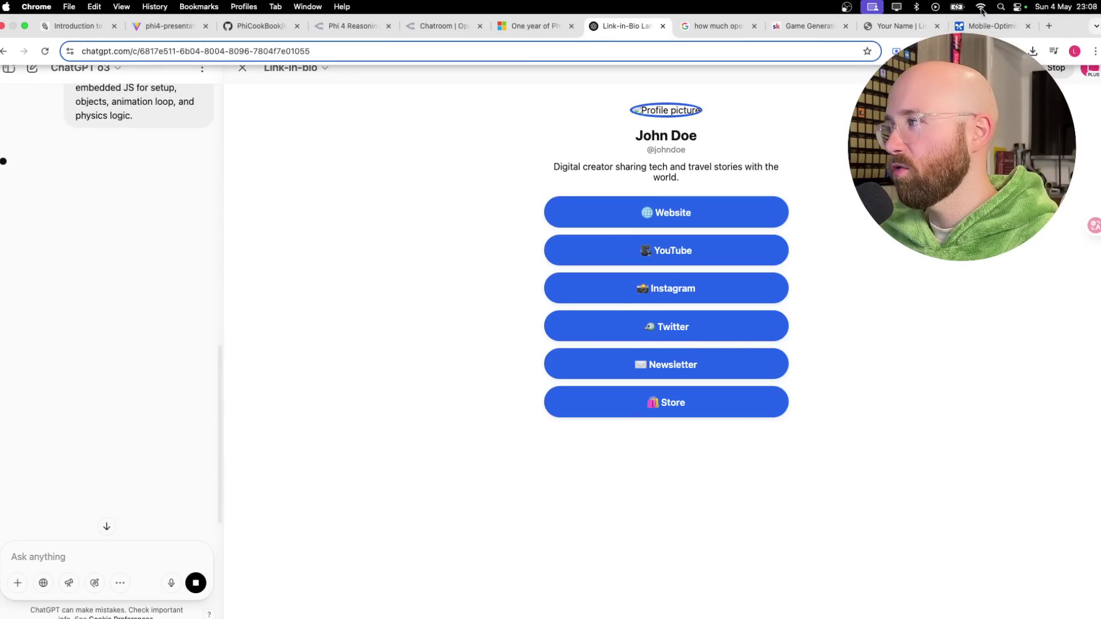
- Switch to the Mobile-Optimized Link-in-Bio HTML chat in Google AI Studio and run the same Three.js physics prompt there
left_click(981, 6)
left_click(1014, 24)
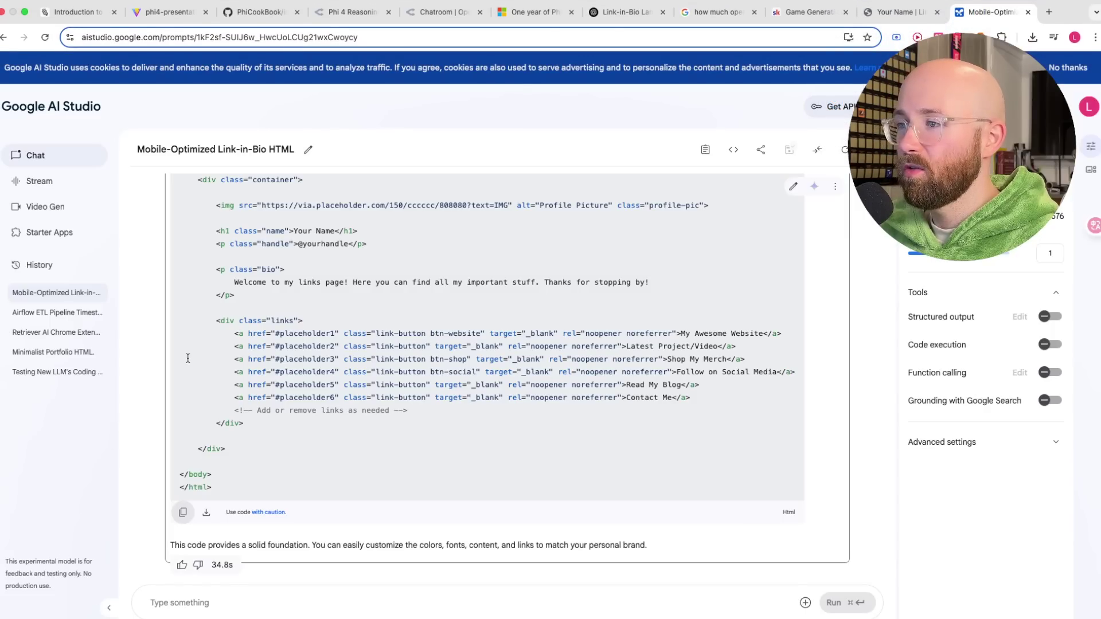
left_click(256, 601)
type("Generate a single HTML file for a minimalist Three.js experience (via CDN). Show a single plane (acting as a floor) and a sphere that drops from above, bounces once using basic physics simulation (simple gravity and restitution logic within the animation loop), and then rests on the plane. Use embedded JS for setup, objects, animation loop, and physics logic.")
key("Return")
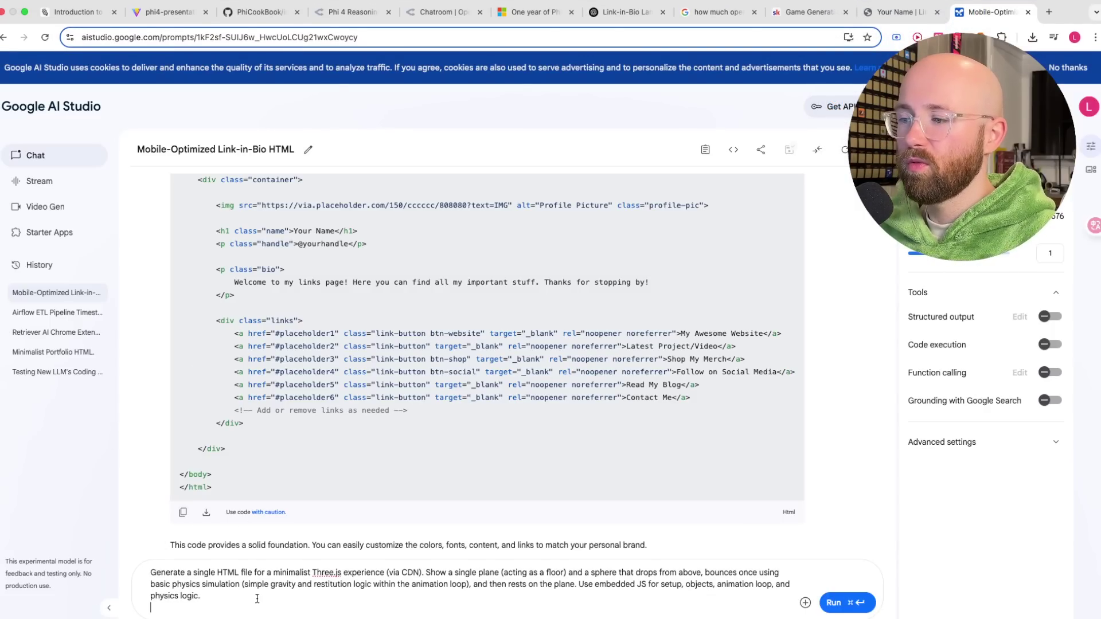
key("super+Return")
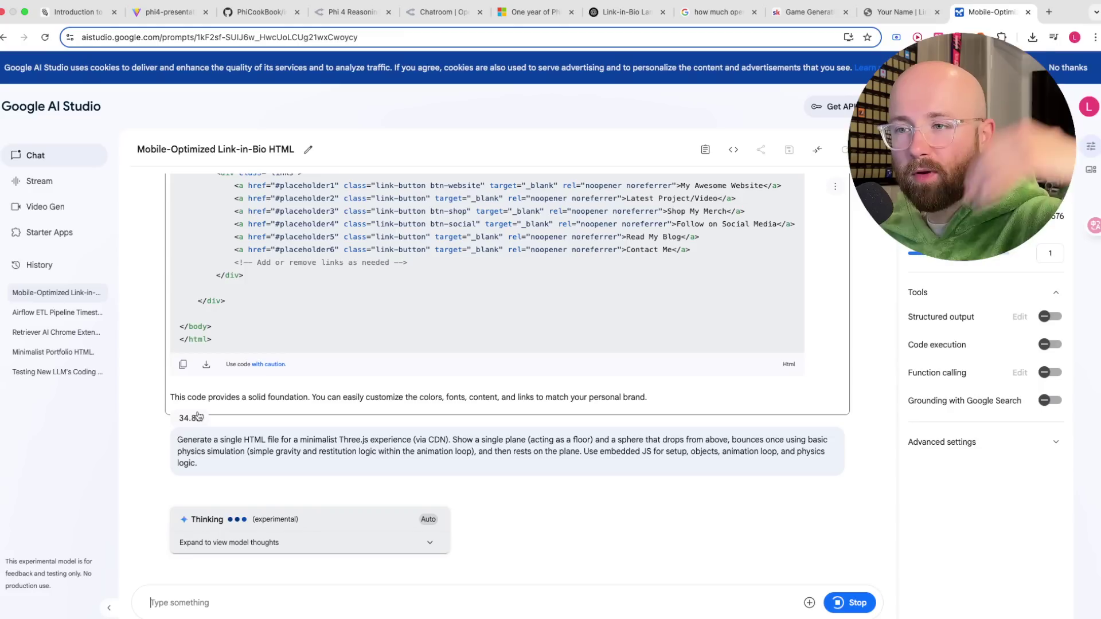
mouse_move(197, 417)
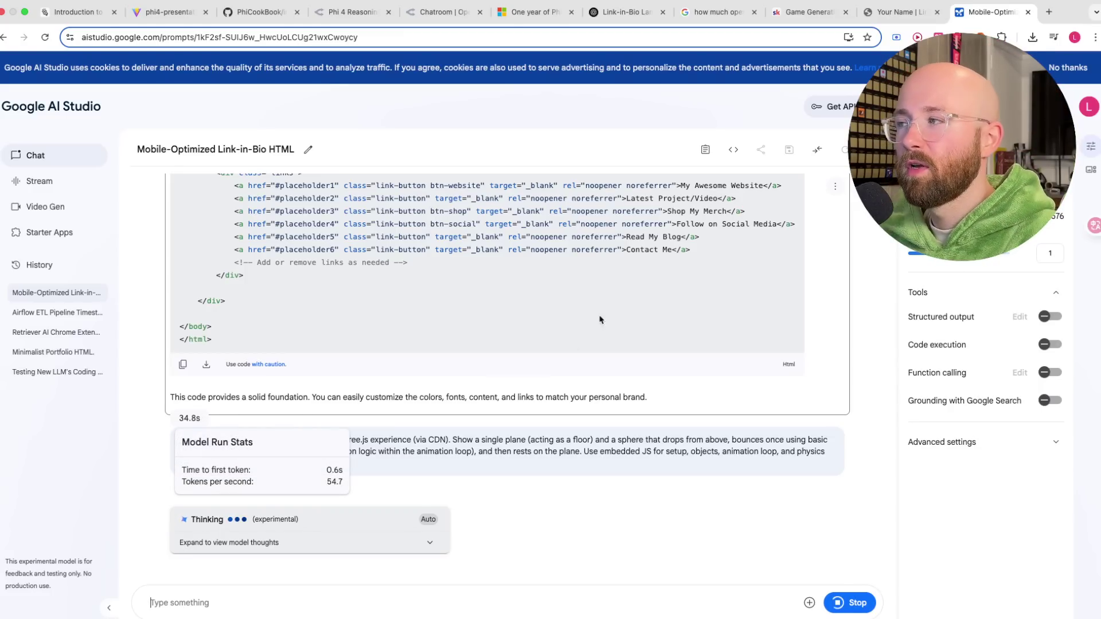
- In the OpenRouter chatroom, replace the draft message with the Three.js gravity and bounce prompt and send it to Phi 4 Reasoning Plus
left_click(353, 11)
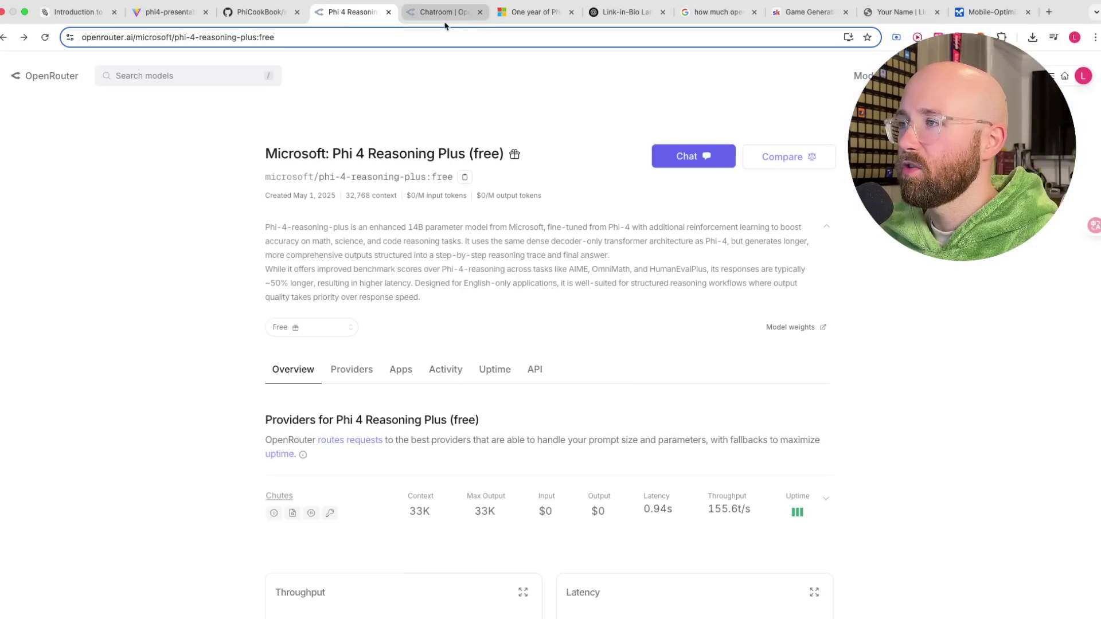
left_click(445, 13)
left_click(288, 593)
type("Generate a single HTML file for a minimalist Three.js experience (via CDN). Show a single plane (acting as a floor) and a sphere that drops from above, bounces once using basic physics simulation (simple gravity and restitution logic within the animation loop), and then rests on the plane. Use embedded JS for setup, objects, animation loop, and physics logic.")
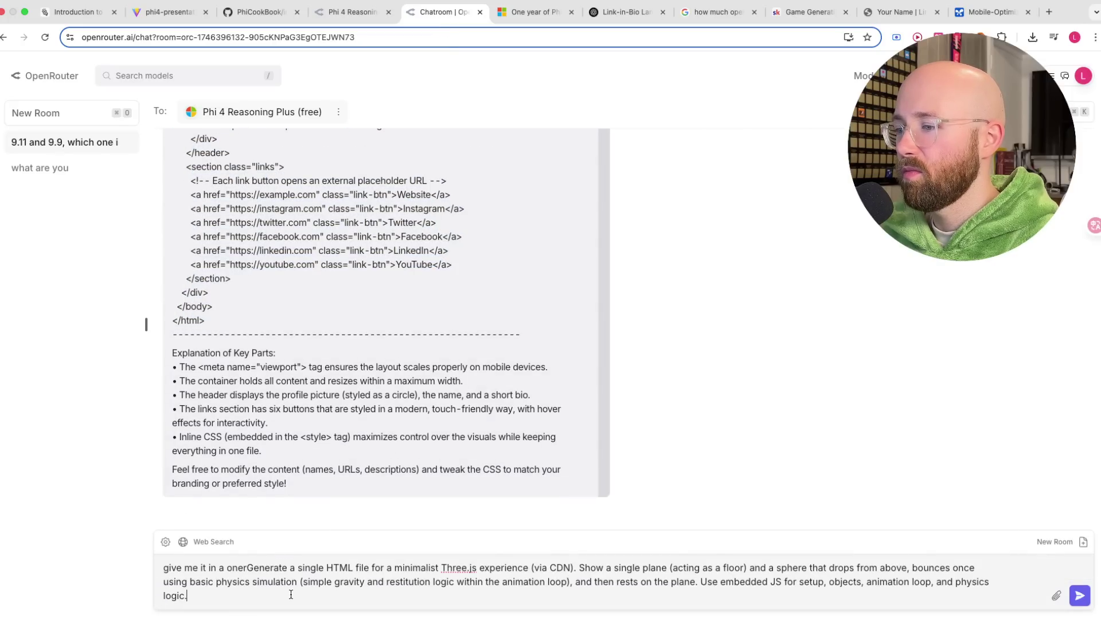
key("ctrl+a")
type("Generate a single HTML file for a minimalist Three.js experience (via CDN). Show a single plane (acting as a floor) and a sphere that drops from above, bounces once using basic physics simulation (simple gravity and restitution logic within the animation loop), and then rests on the plane. Use embedded JS for setup, objects, animation loop, and physics logic.")
key("Return")
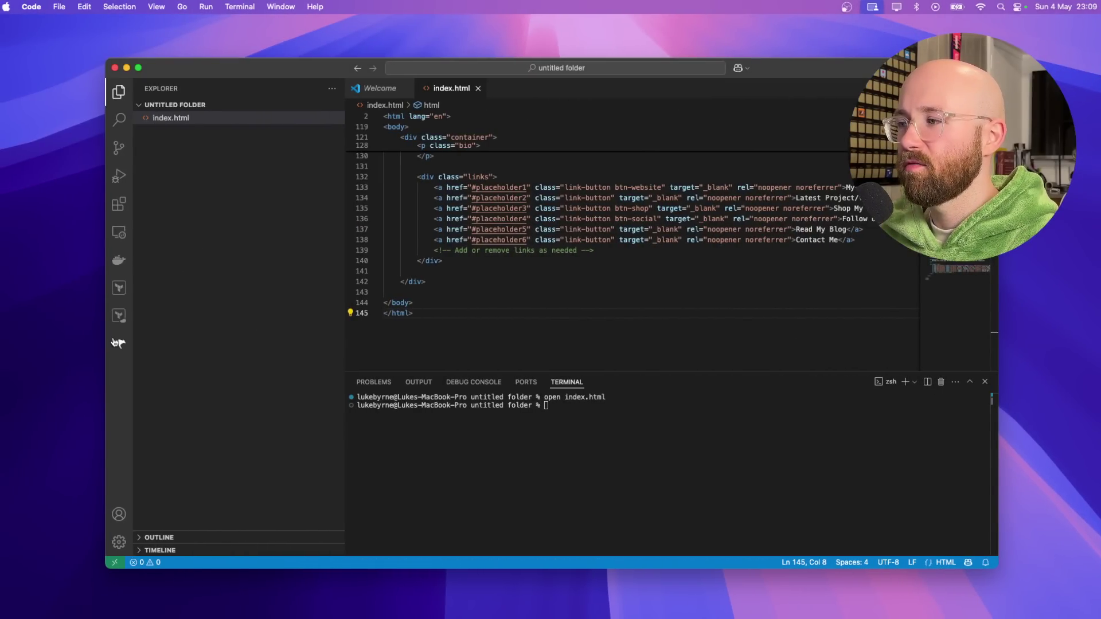
- Submit the Three.js gravity and bounce prompt as a Roo Code task in VS Code and cancel its generation
left_click(118, 344)
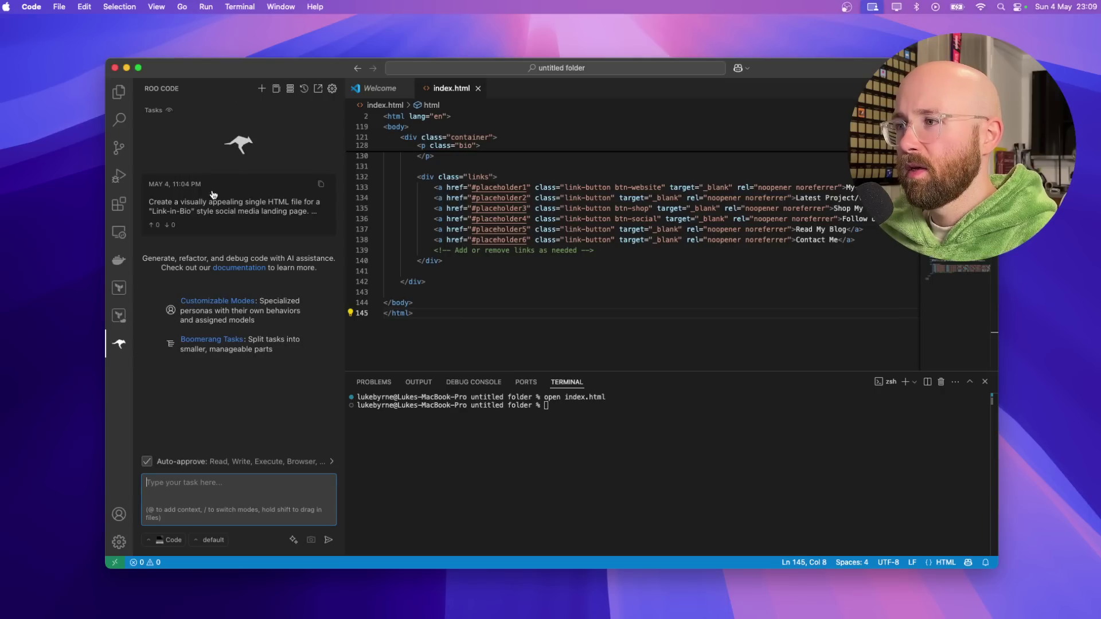
type("Generate a single HTML file for a minimalist Three.js experience (via CDN). Show a single plane (acting as a floor) and a sphere that drops from above, bounces once using basic physics simulation (simple gravity and restitution logic within the animation loop), and then rests on the plane. Use embedded JS for setup, objects, animation loop, and physics logic.")
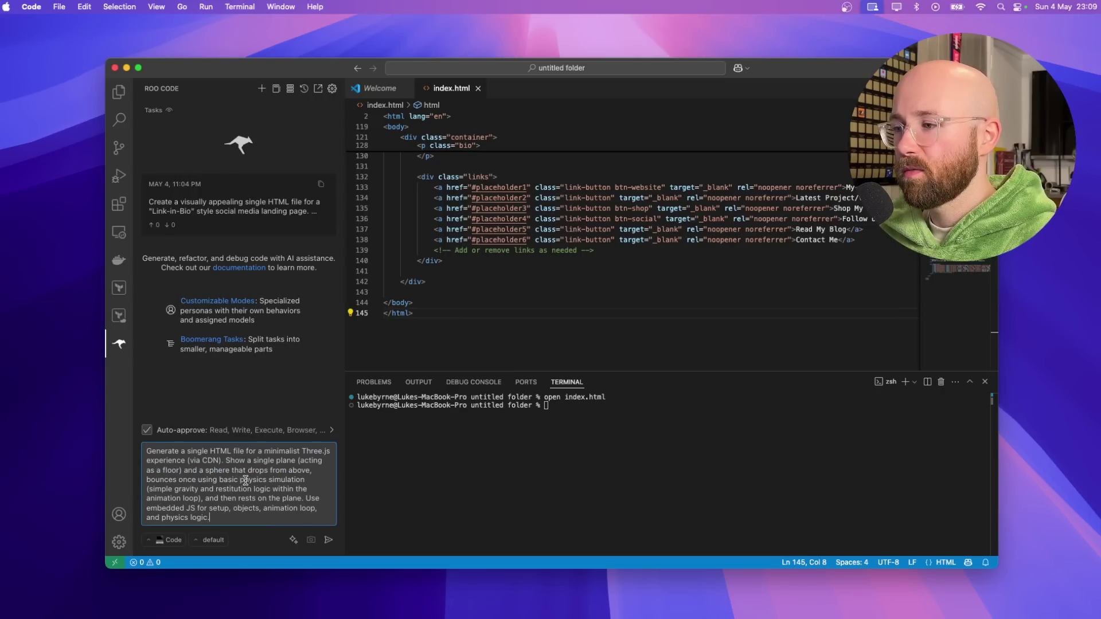
left_click(327, 540)
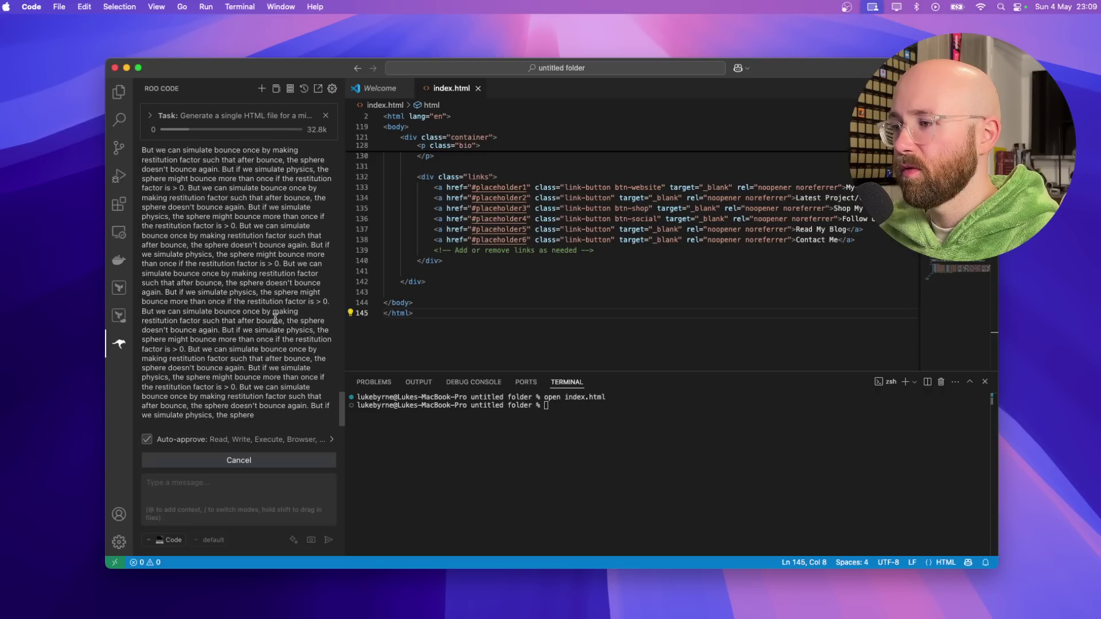
left_click(249, 462)
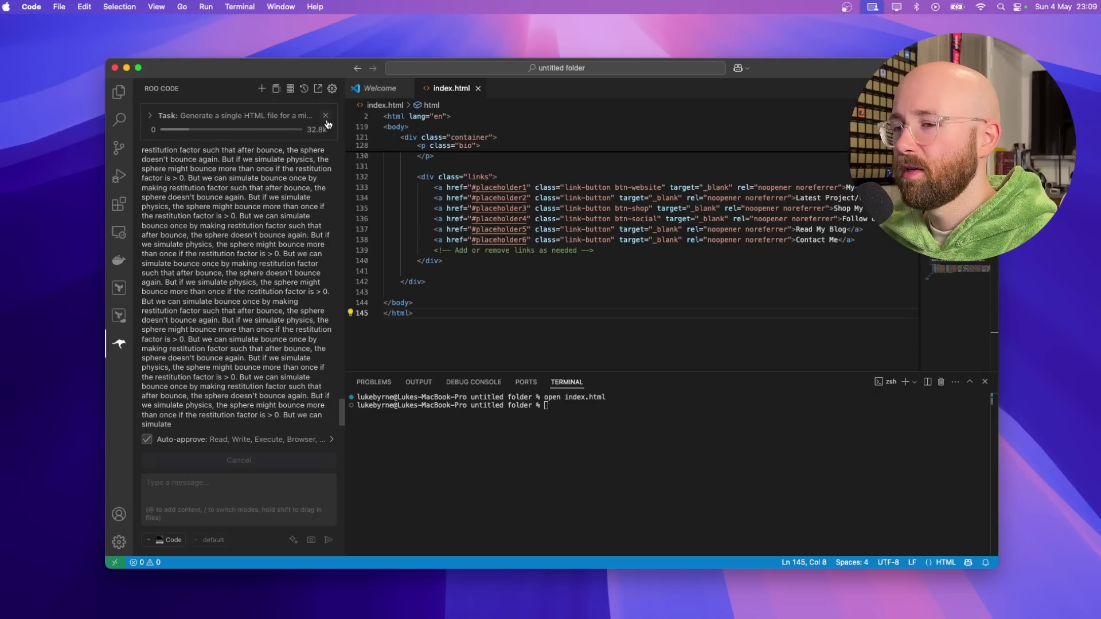
- Switch to Google AI Studio in the browser, download the generated Three.js HTML code and open the file in a new tab
key("ctrl+Right")
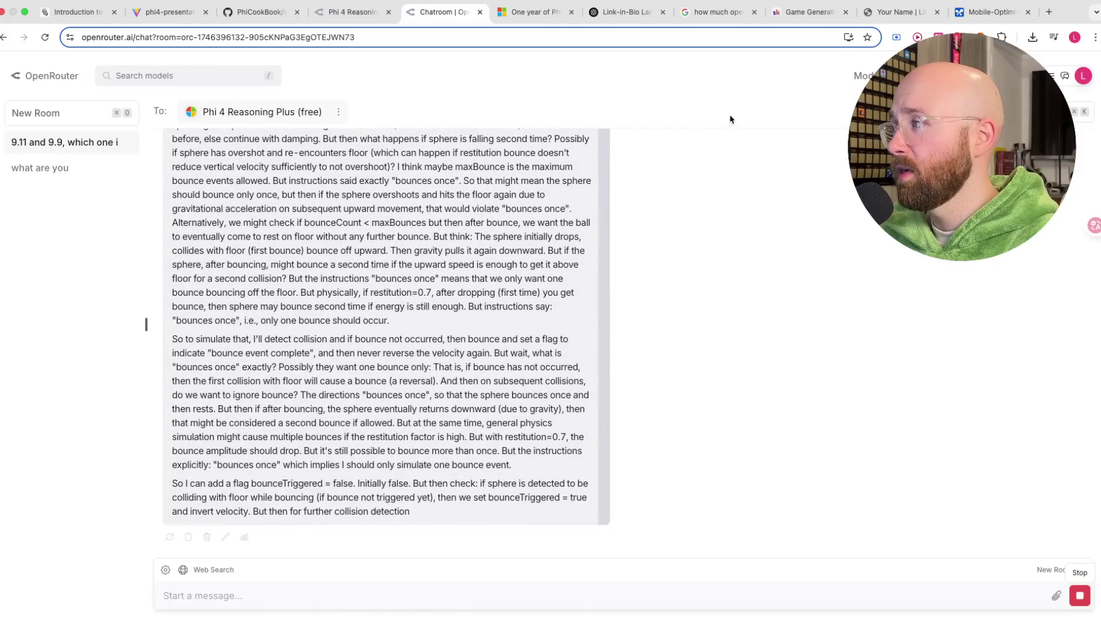
left_click(974, 11)
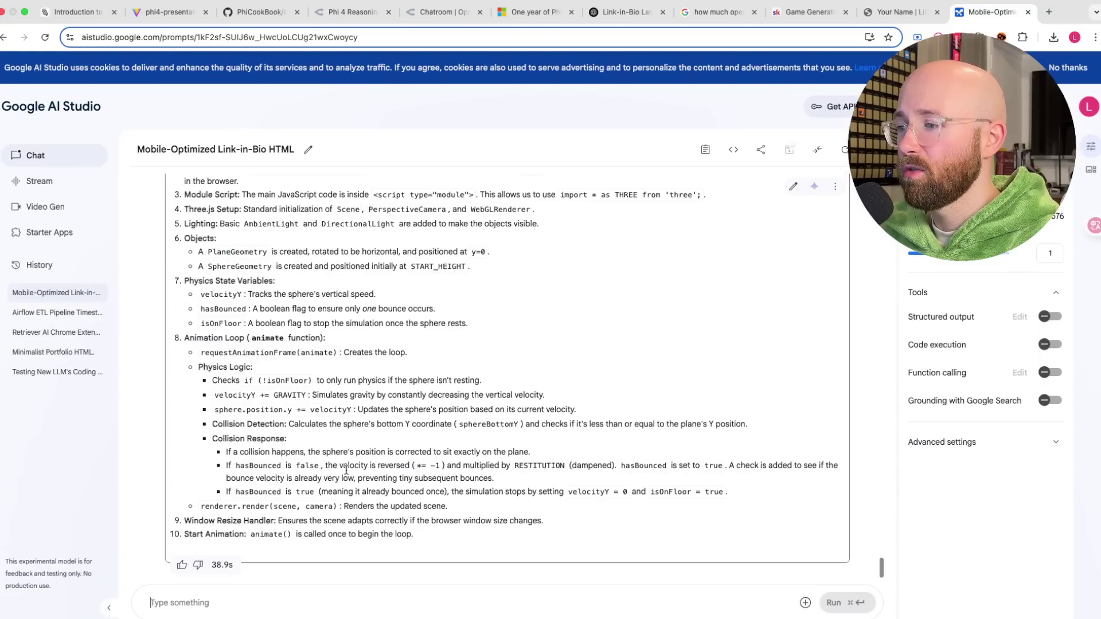
scroll(270, 367, "up", 1)
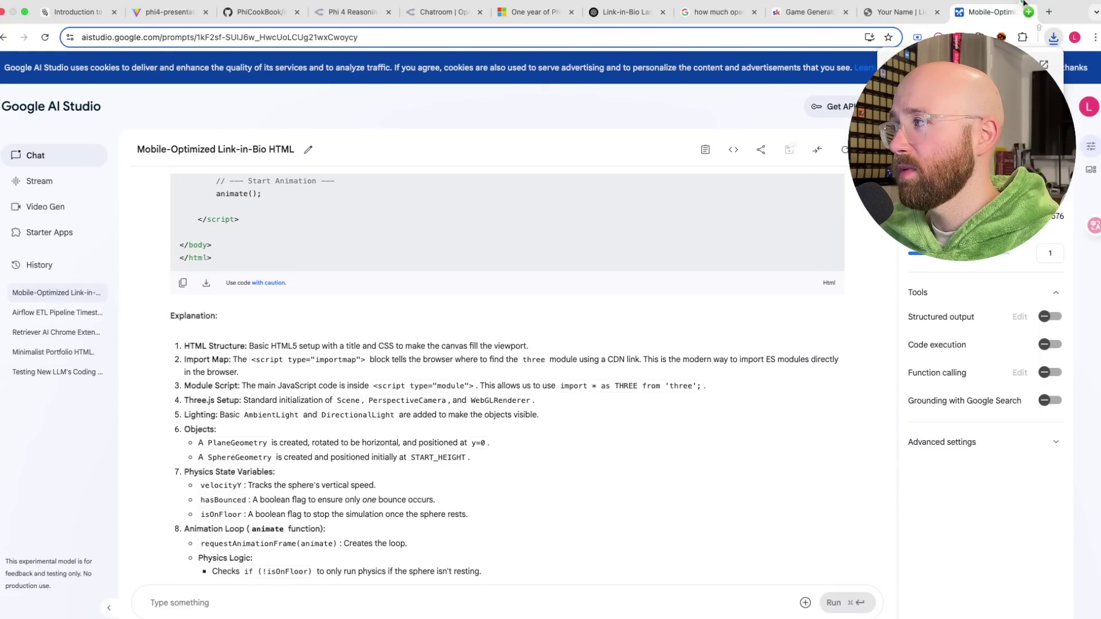
left_click_drag(1047, 8, 1047, 9)
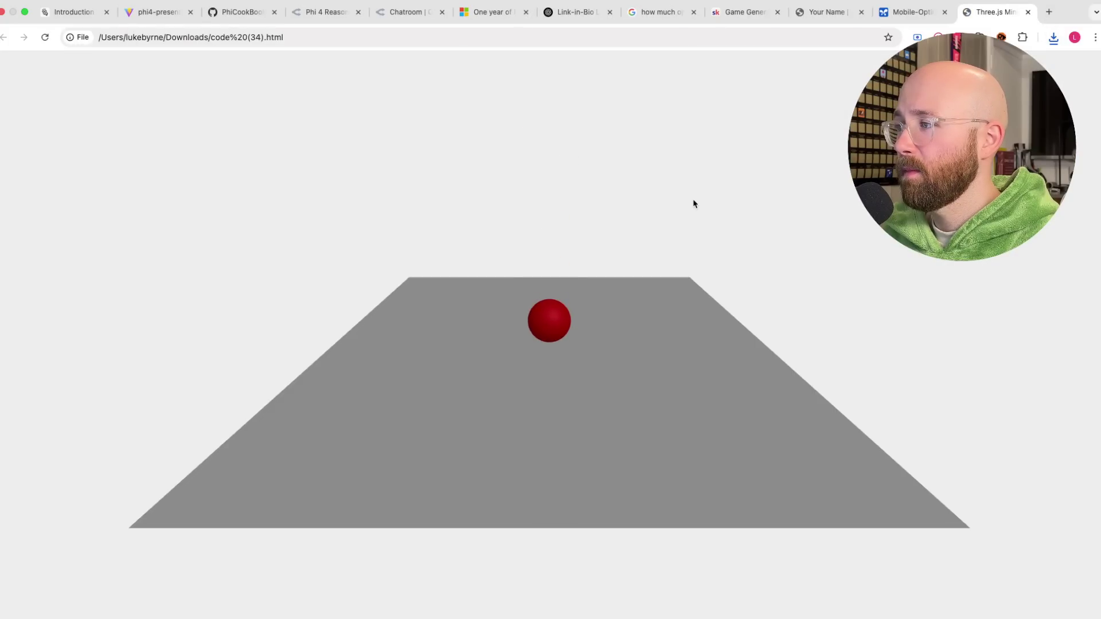
- Switch to the ChatGPT o3 Link-in-Bio chat and retry the failed Threejs-bounce response
left_click(588, 16)
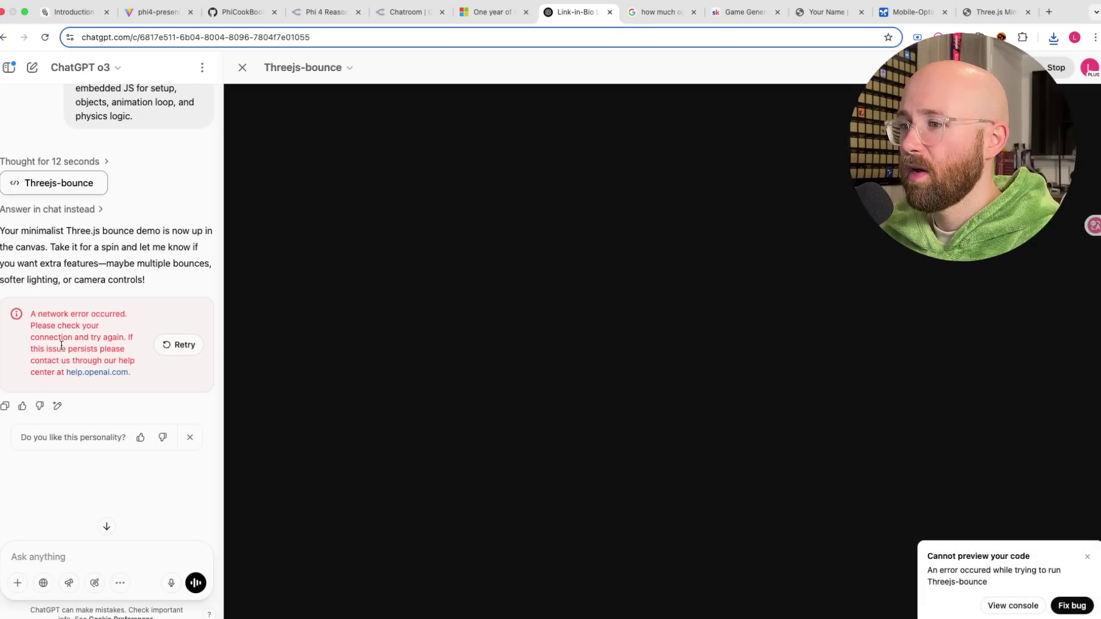
left_click_drag(31, 310, 93, 354)
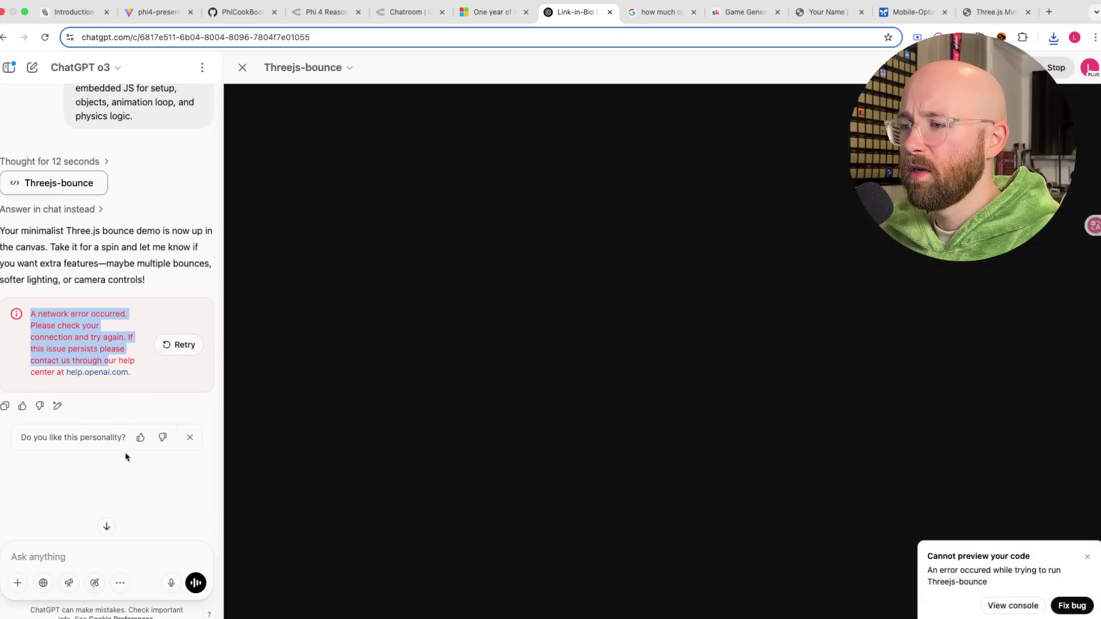
left_click(183, 340)
left_click(182, 344)
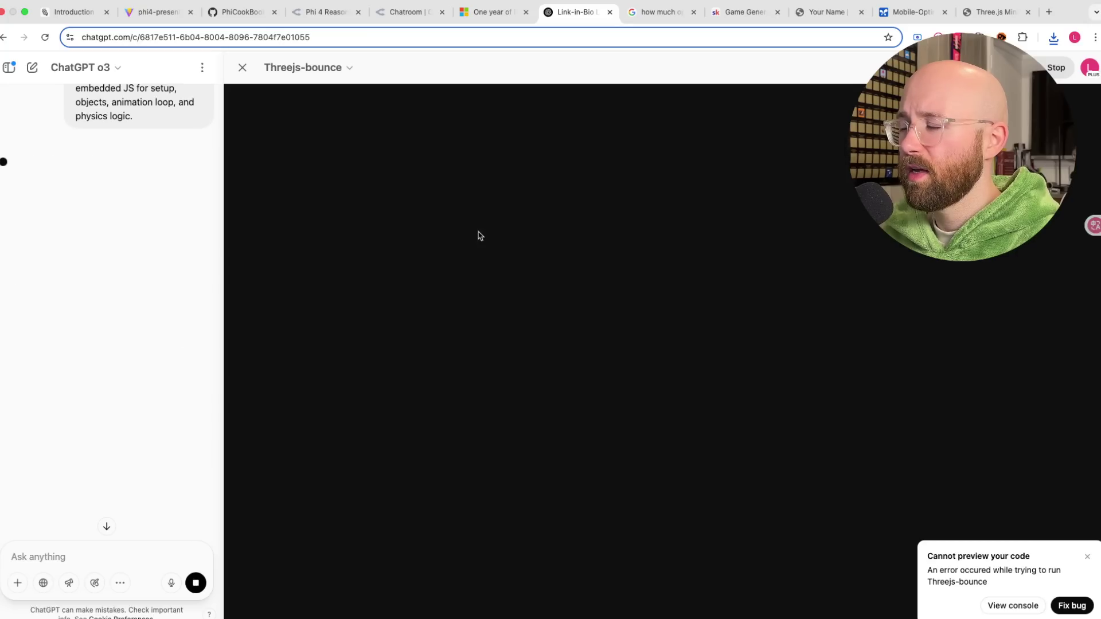
- Inspect the ReferenceError in the Threejs-bounce preview's console and clear the console log
left_click(1088, 559)
left_click(1047, 612)
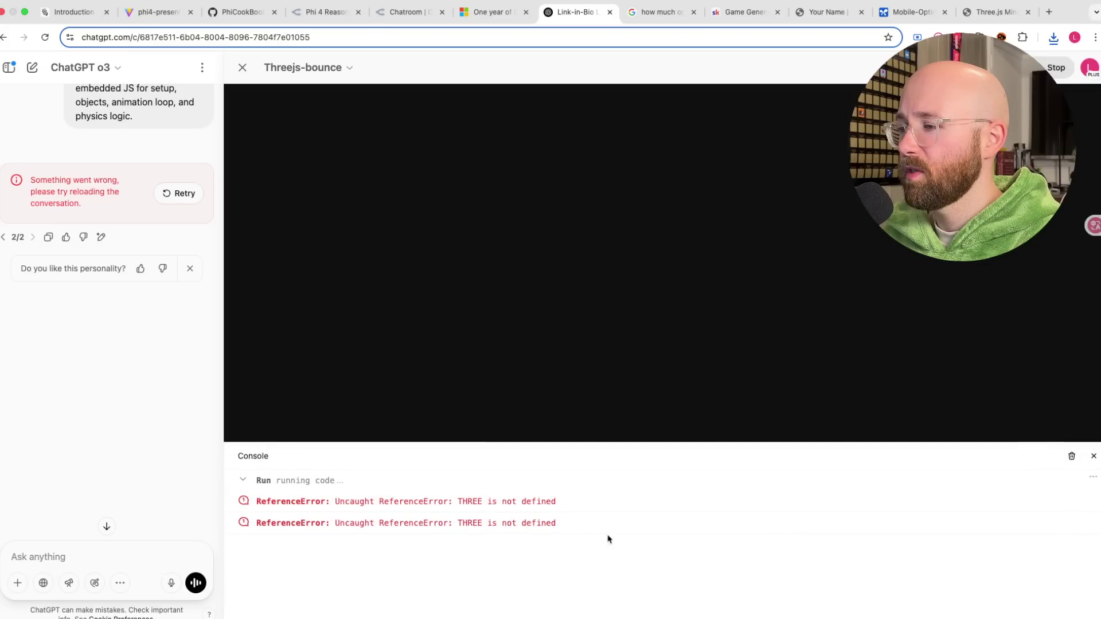
left_click_drag(532, 543, 380, 501)
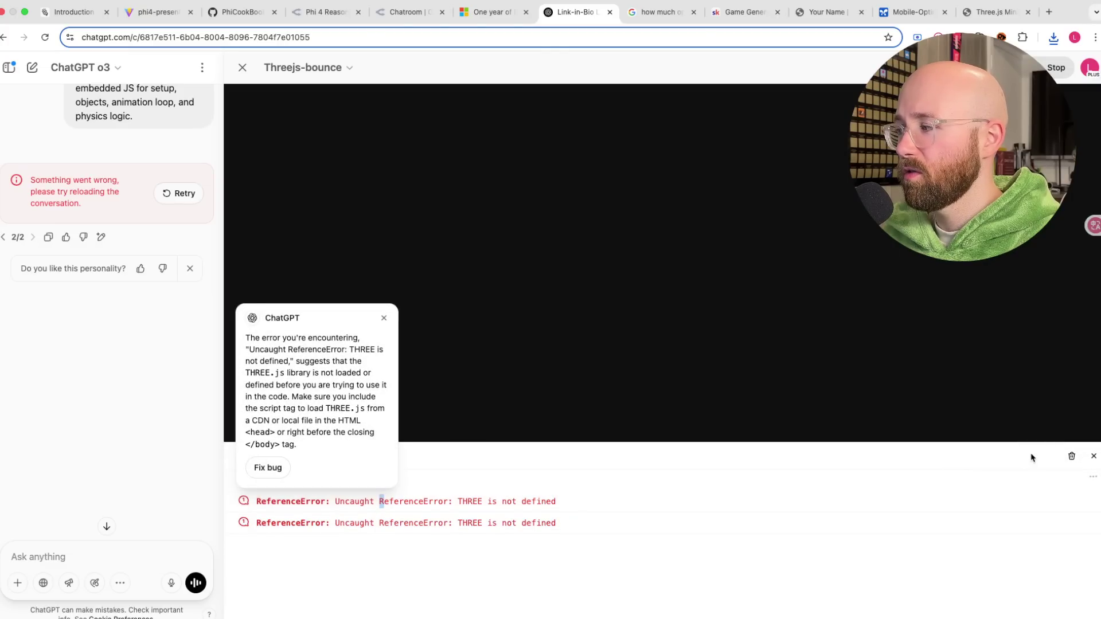
left_click(1070, 457)
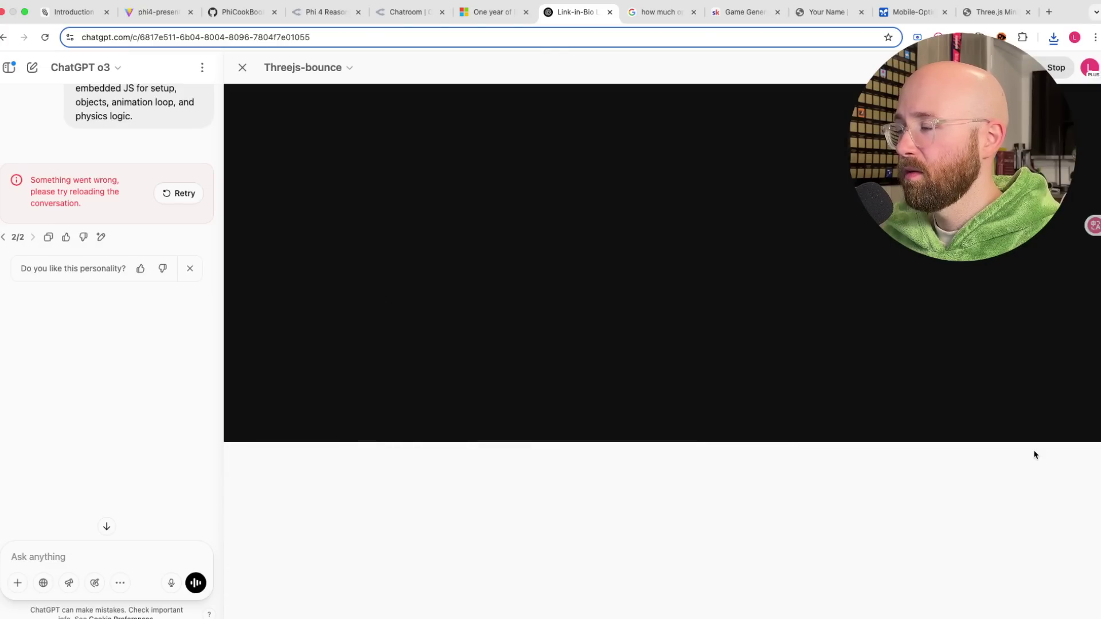
- Switch to the OpenRouter chatroom and examine Phi 4 Reasoning Plus's ongoing response to the Three.js prompt
left_click(318, 15)
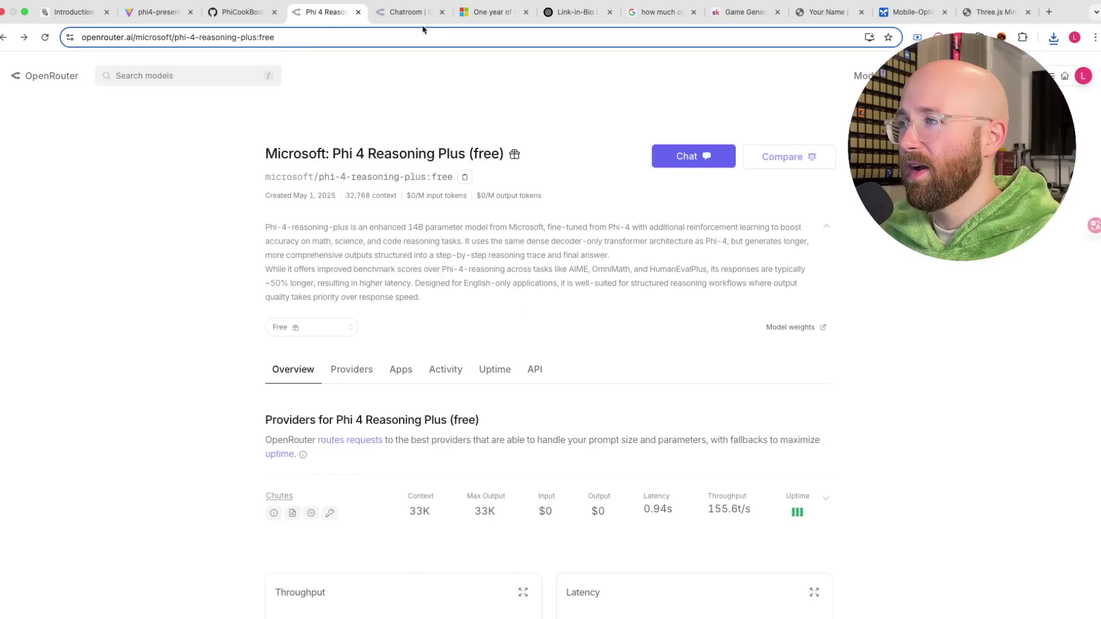
left_click(411, 12)
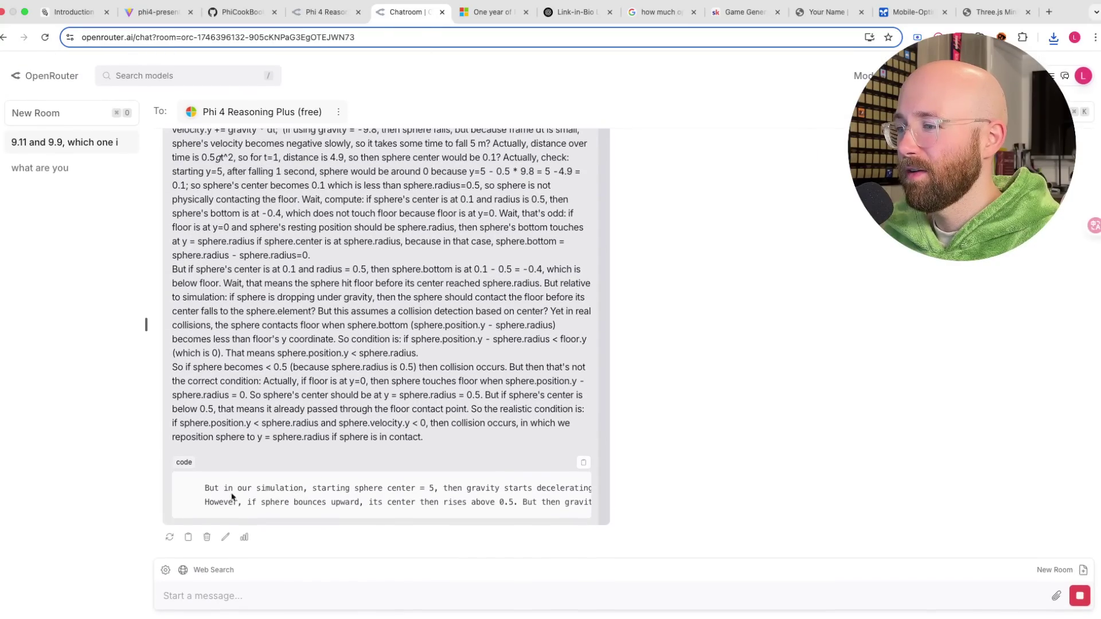
scroll(450, 327, "up", 15)
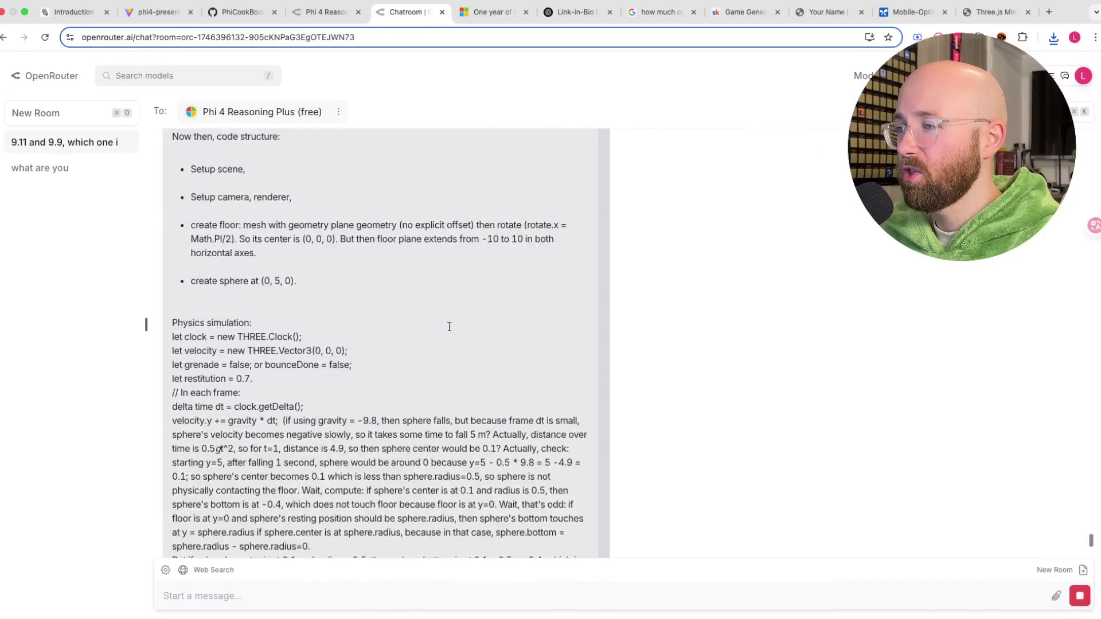
scroll(450, 331, "down", 10)
scroll(450, 330, "down", 10)
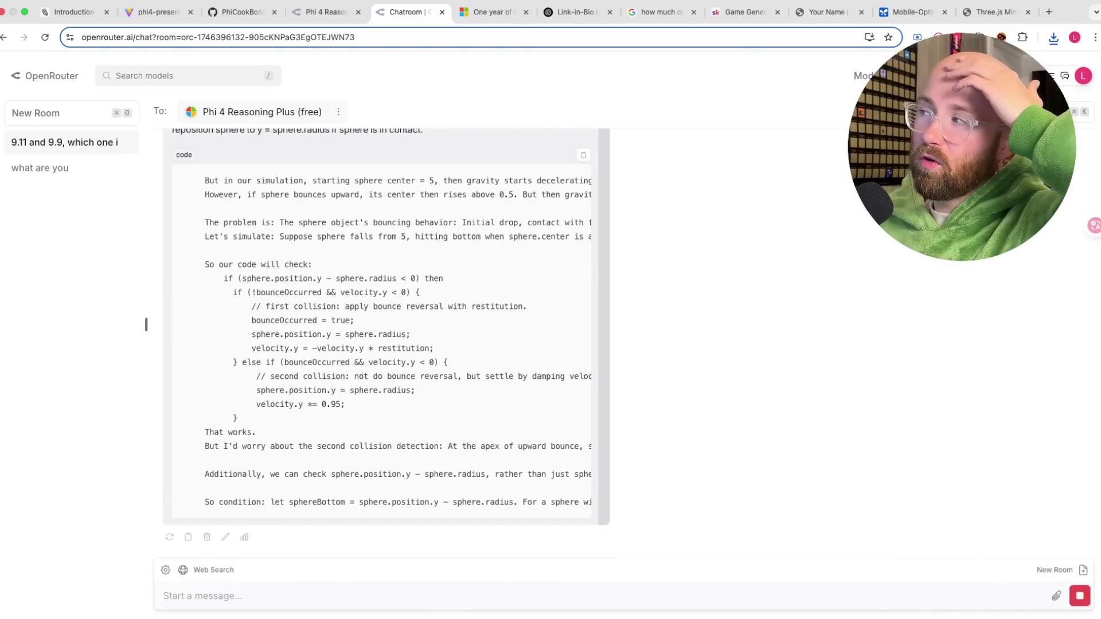
- Switch to the Google AI Studio chat and review the model's thoughts, code and explanation for the Three.js bounce prompt
left_click(928, 16)
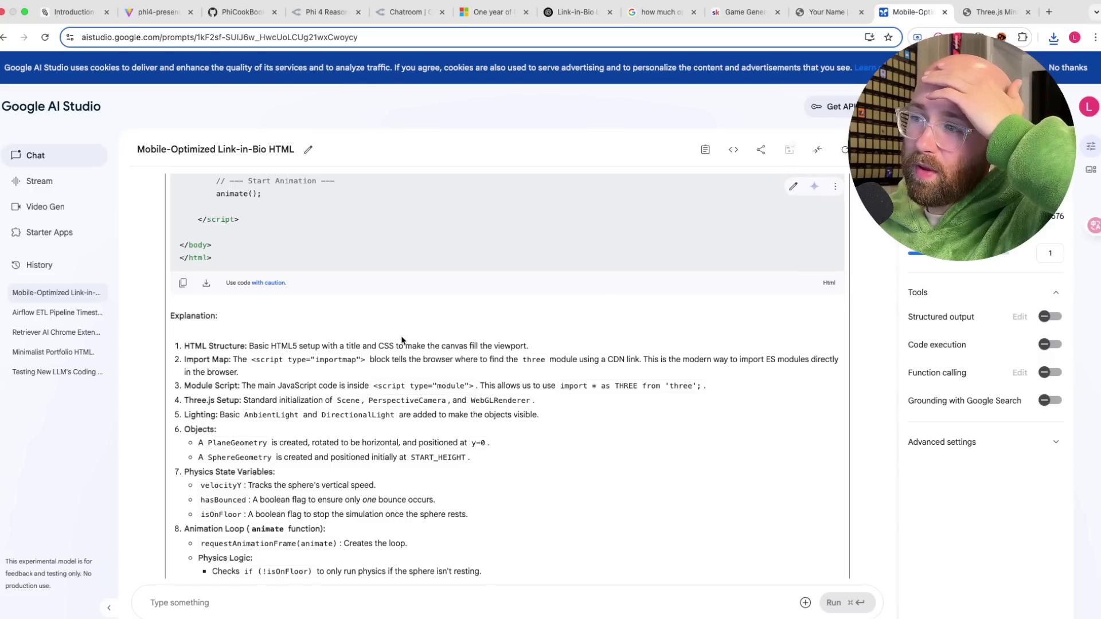
scroll(429, 382, "up", 10)
scroll(430, 382, "up", 10)
scroll(431, 395, "down", 5)
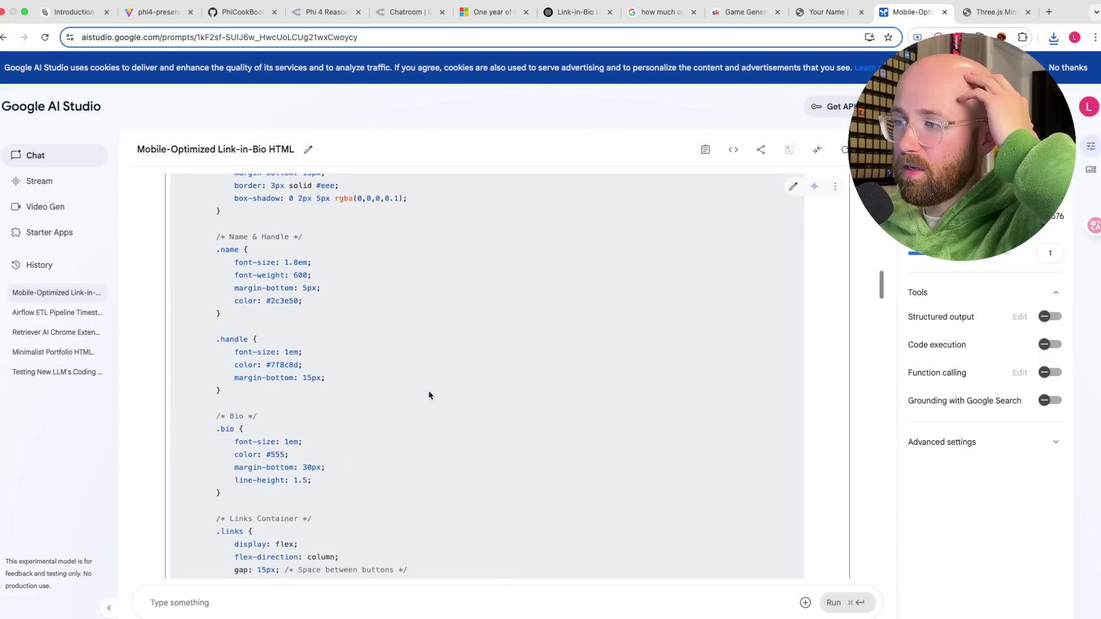
scroll(428, 391, "down", 15)
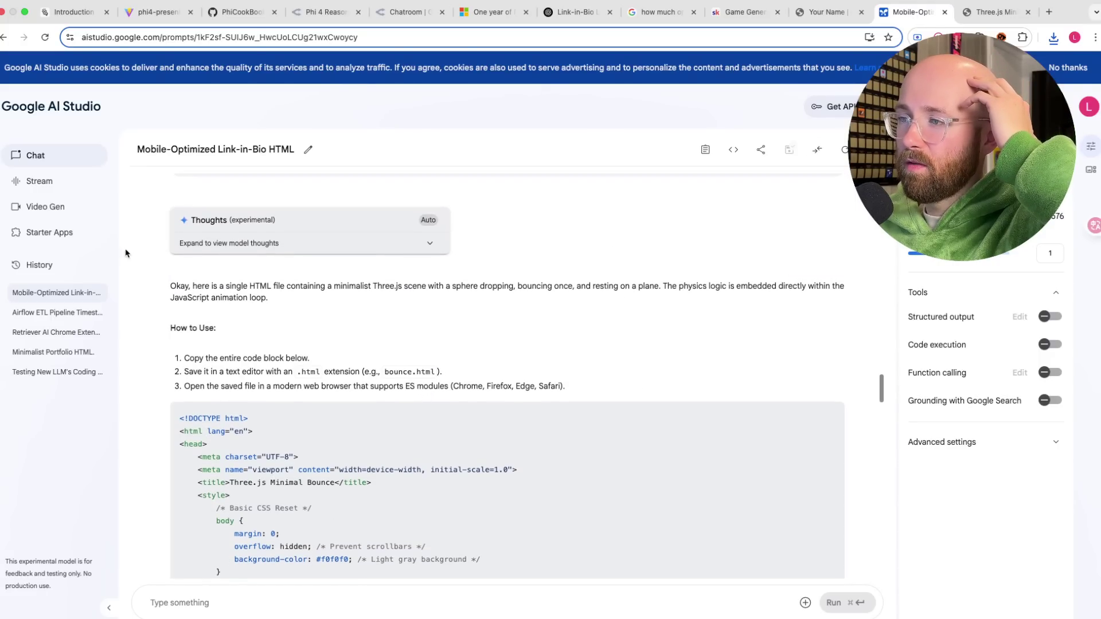
left_click(262, 244)
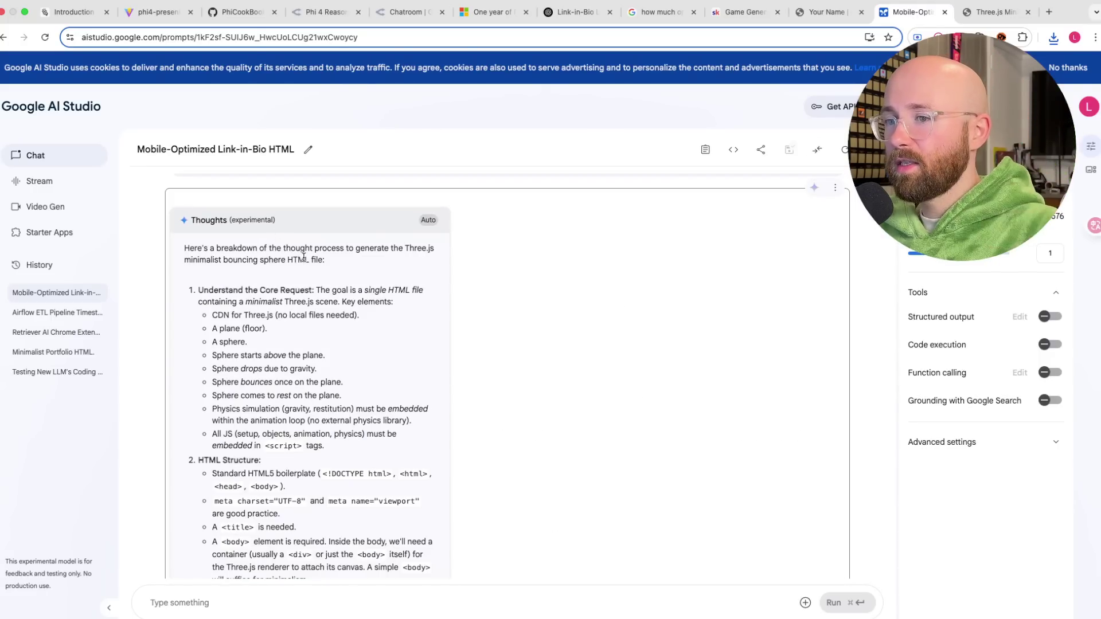
scroll(305, 257, "down", 15)
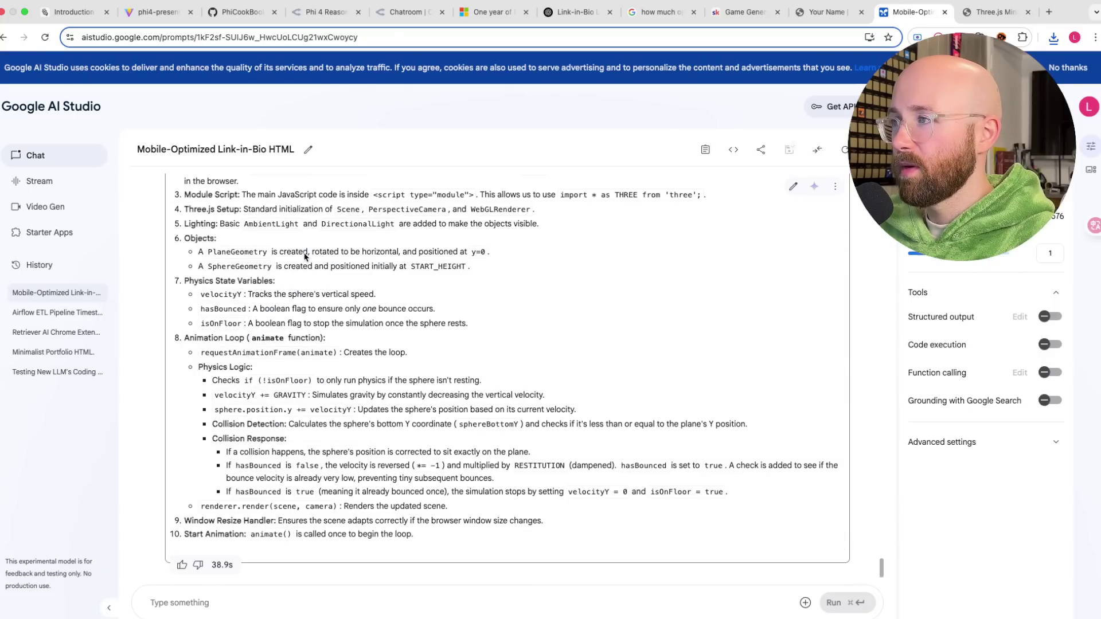
scroll(304, 257, "up", 15)
scroll(381, 320, "down", 10)
scroll(382, 321, "up", 2)
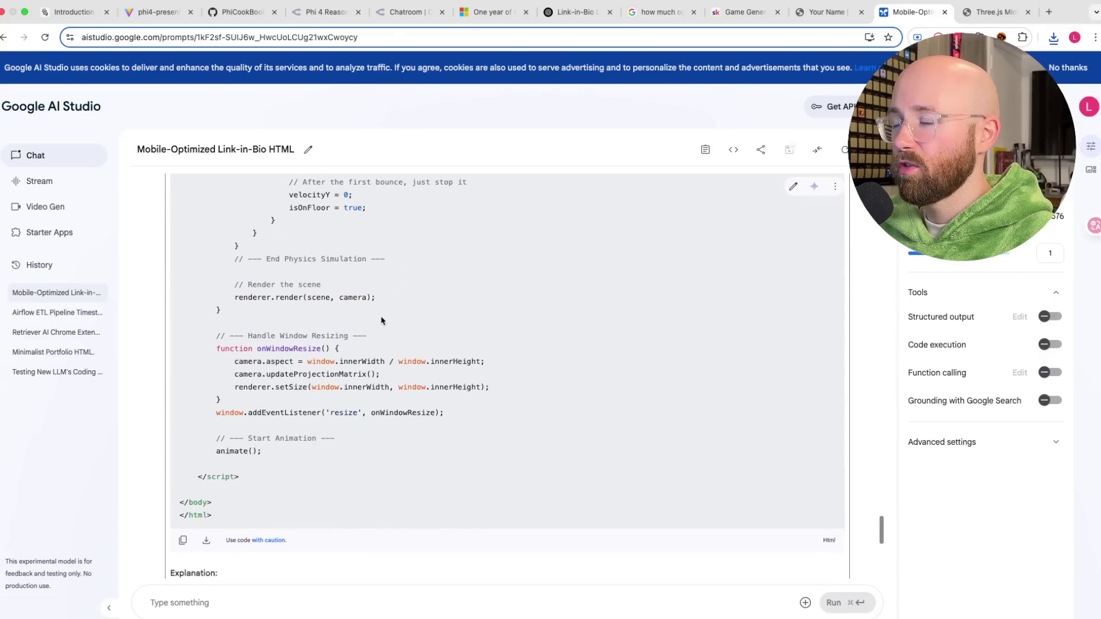
scroll(382, 320, "up", 20)
scroll(382, 322, "down", 4)
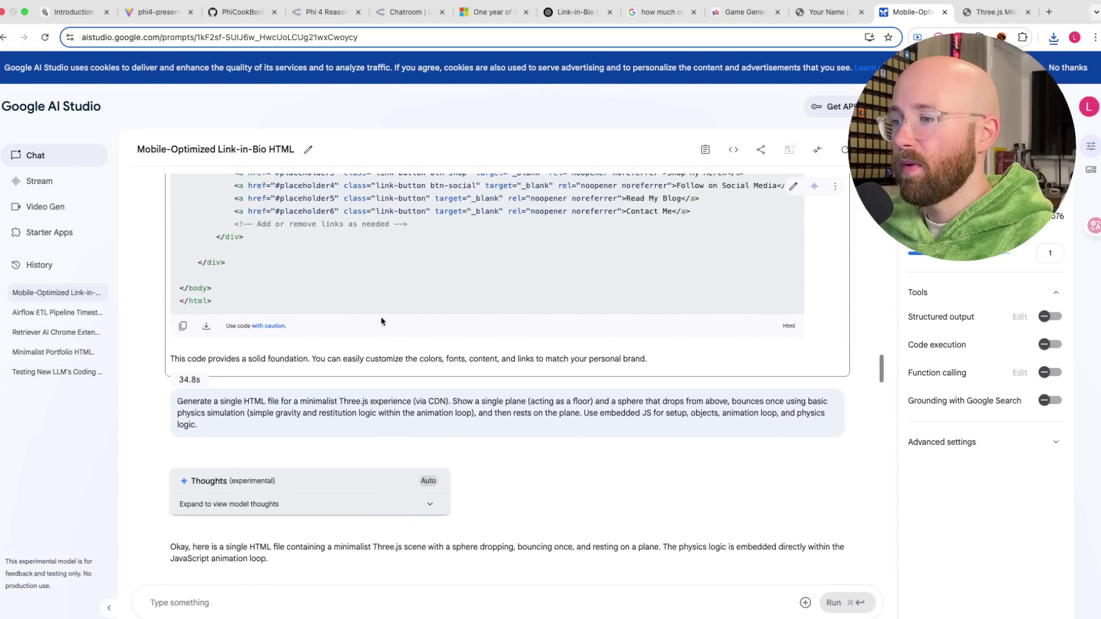
scroll(382, 321, "down", 2)
- Review the Phi 4 Reasoning Plus reasoning in the OpenRouter chatroom from its start and check the Roo Code task in VS Code
left_click(322, 12)
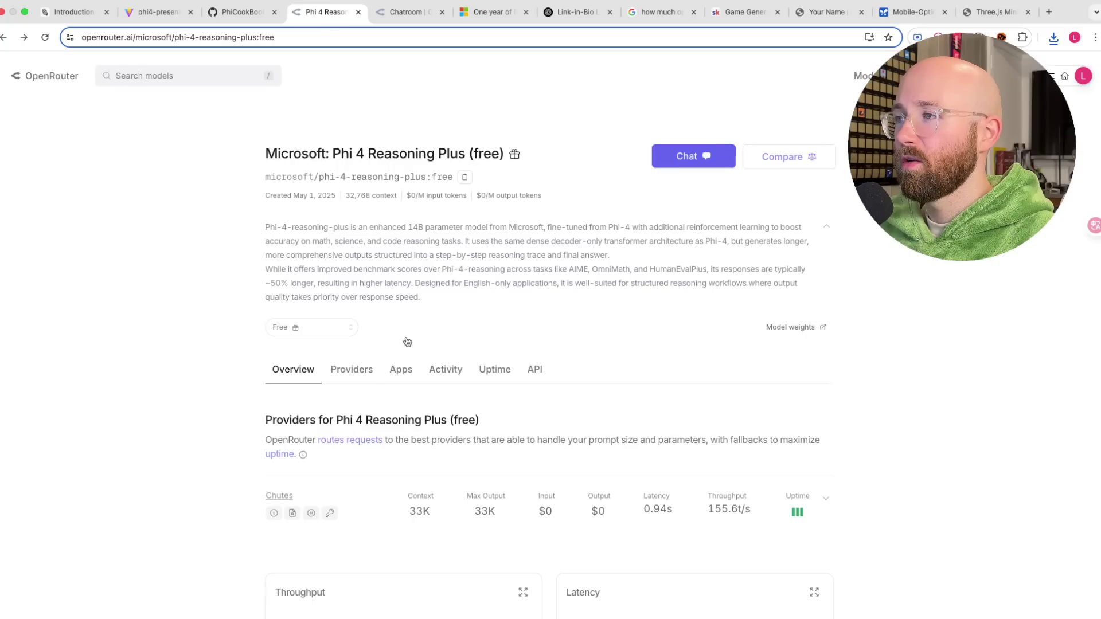
left_click(391, 12)
scroll(395, 317, "up", 15)
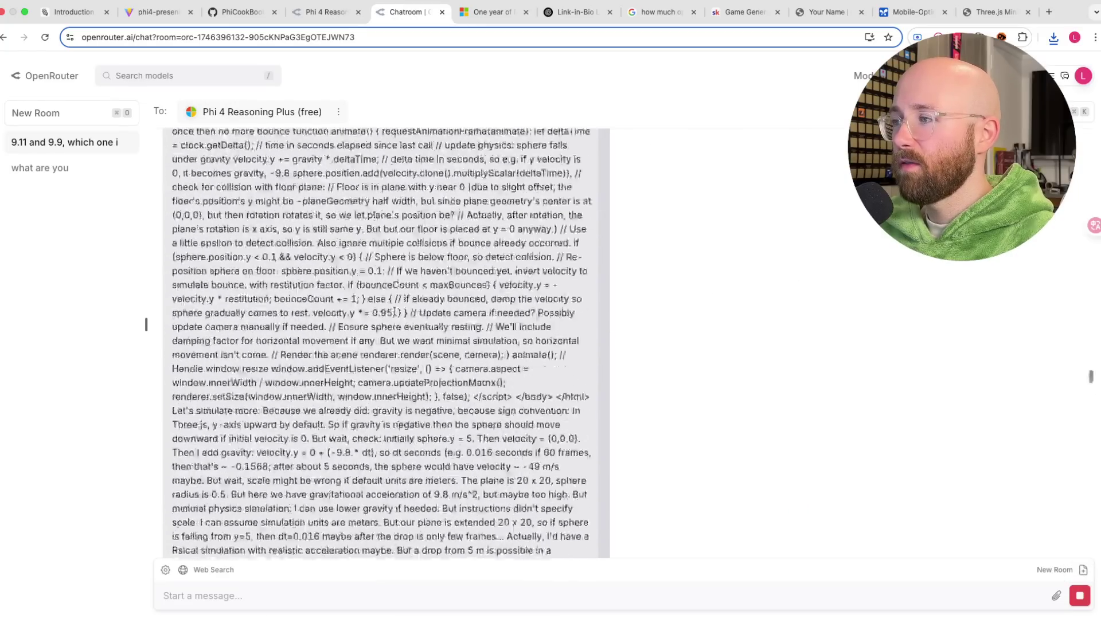
scroll(394, 317, "up", 5)
scroll(395, 315, "down", 20)
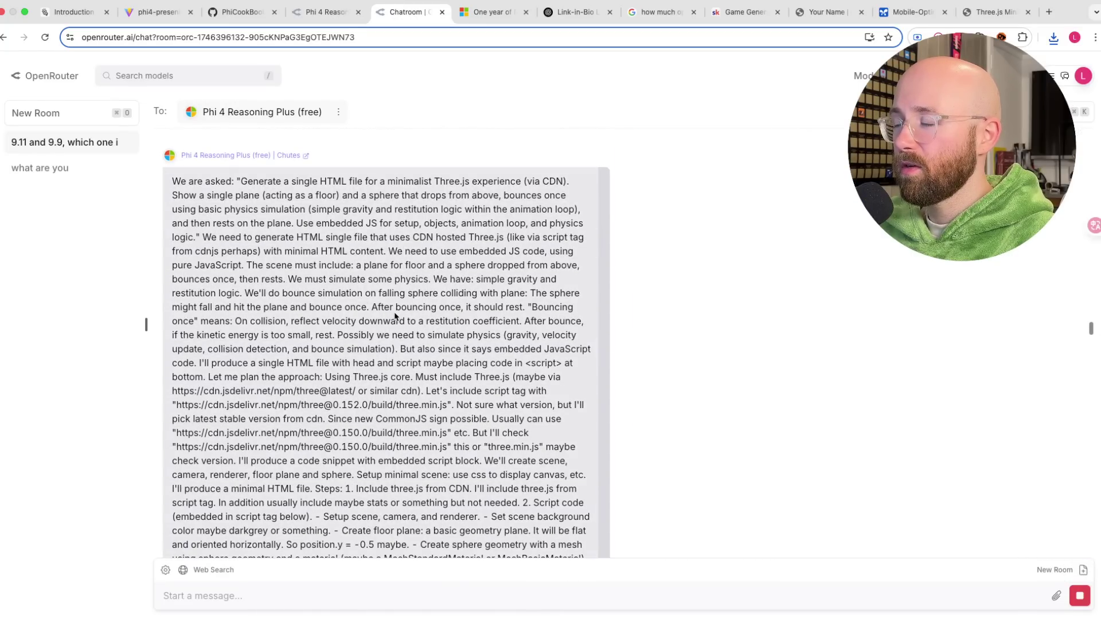
scroll(394, 314, "down", 20)
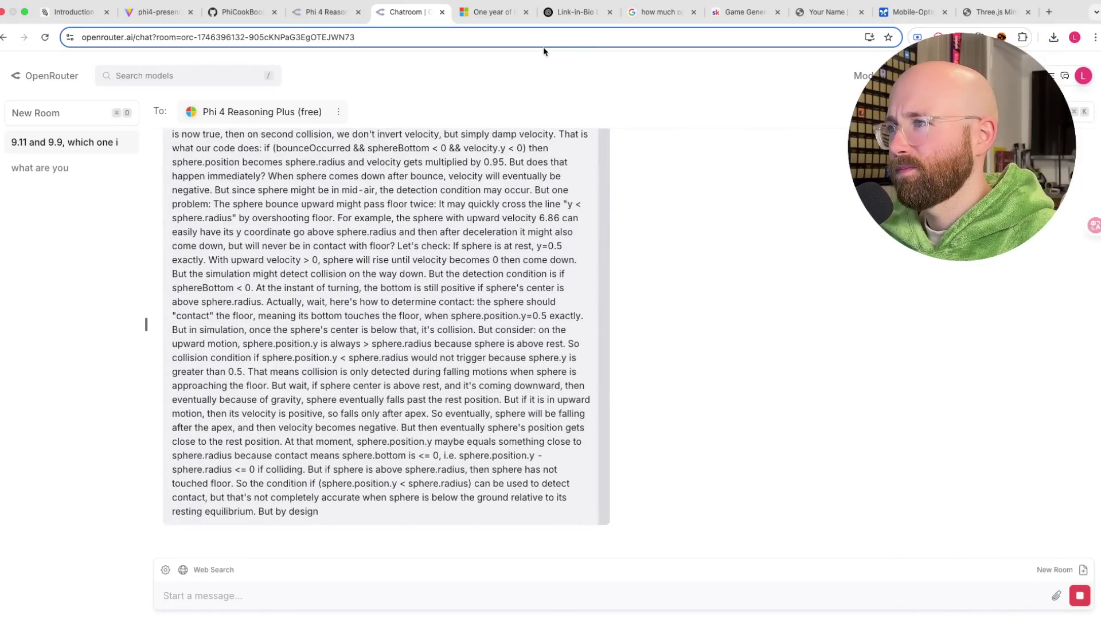
key("ctrl+Left")
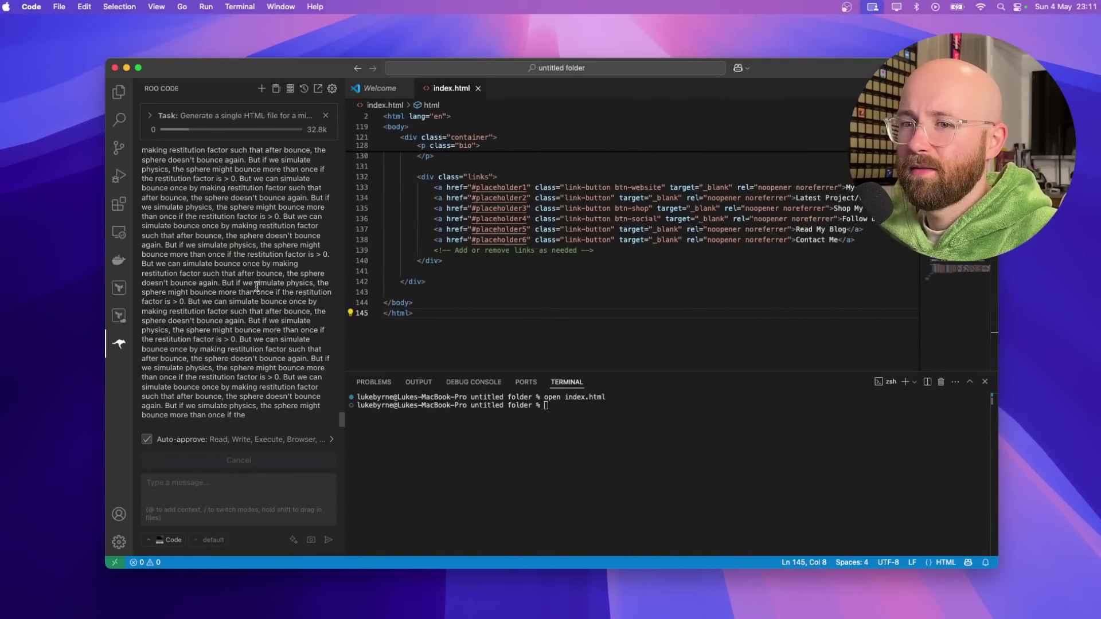
key("ctrl+Right")
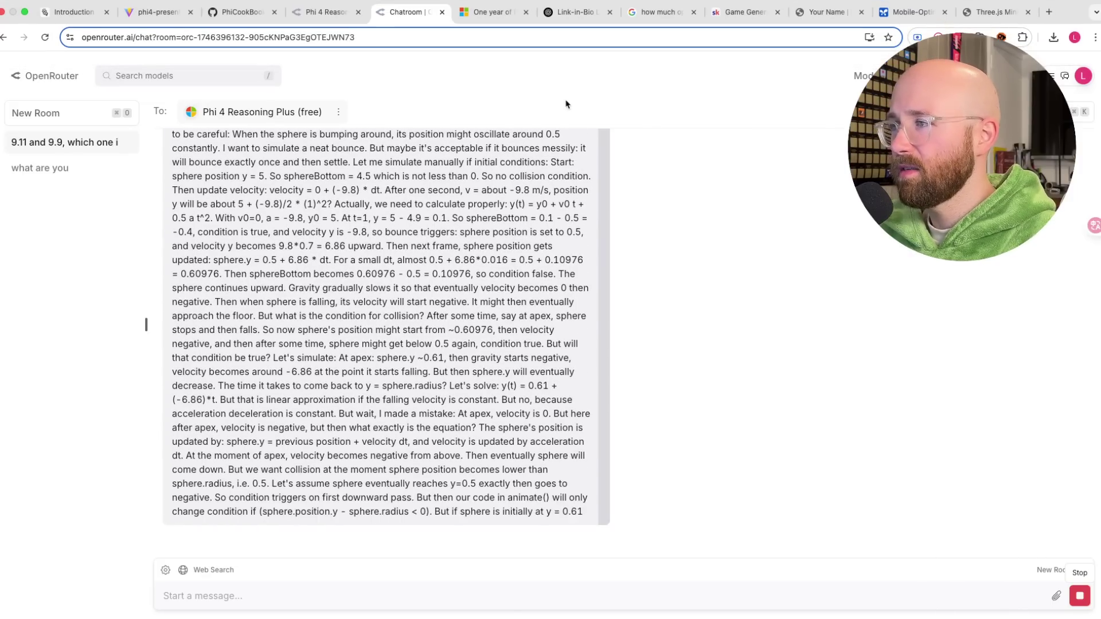
- Return to the ChatGPT Link-in-Bio chat and check the retried Three.js response and the available models
left_click(593, 17)
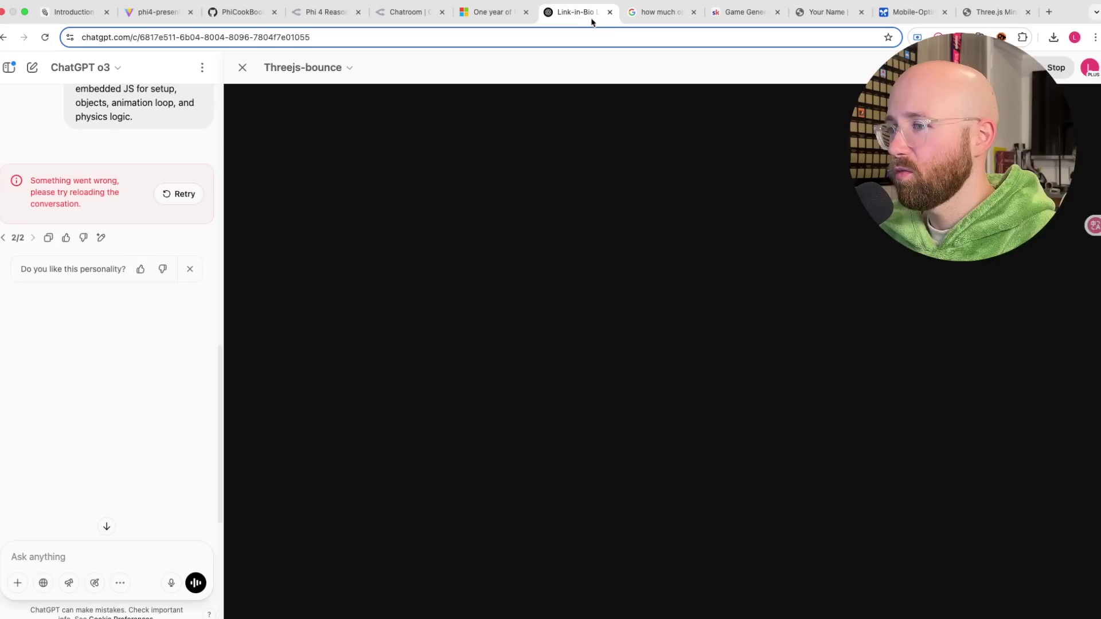
scroll(172, 166, "up", 3)
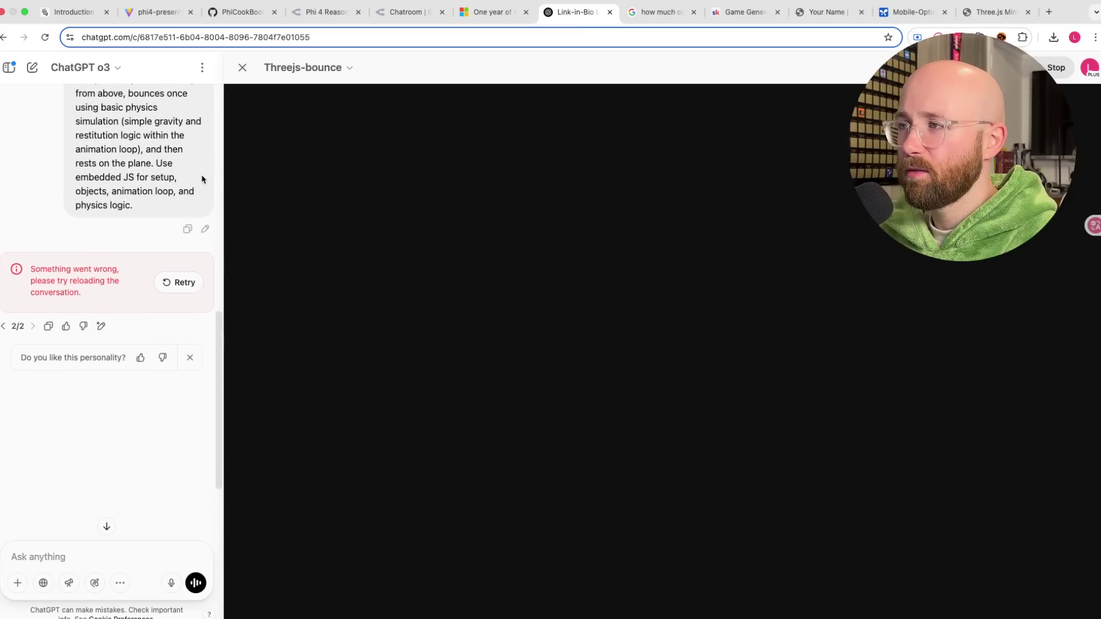
left_click(128, 68)
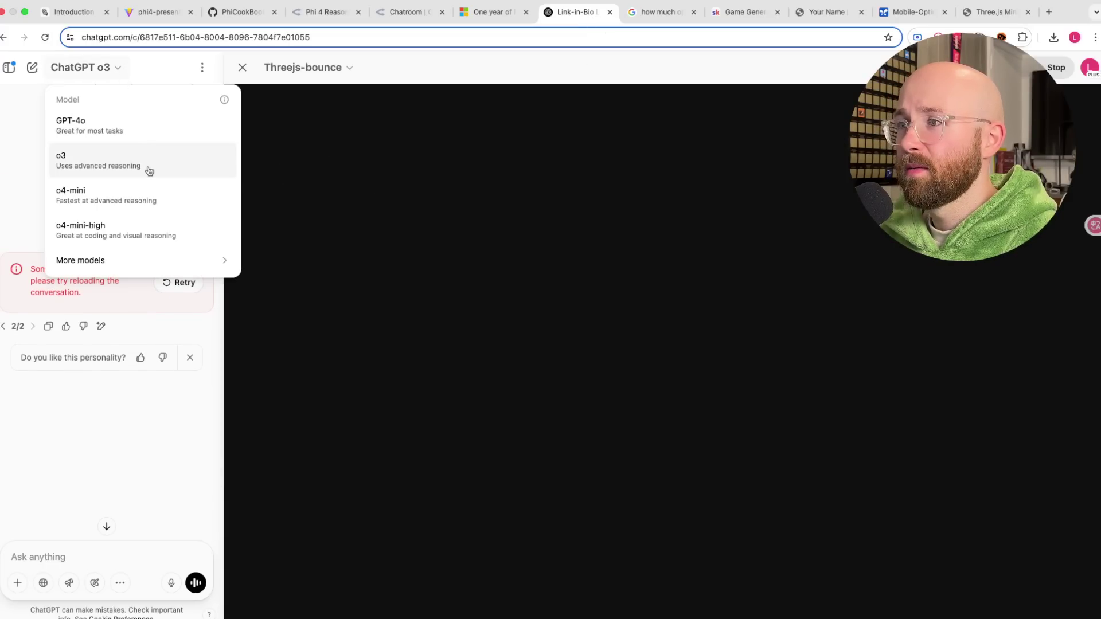
left_click(408, 12)
left_click(594, 12)
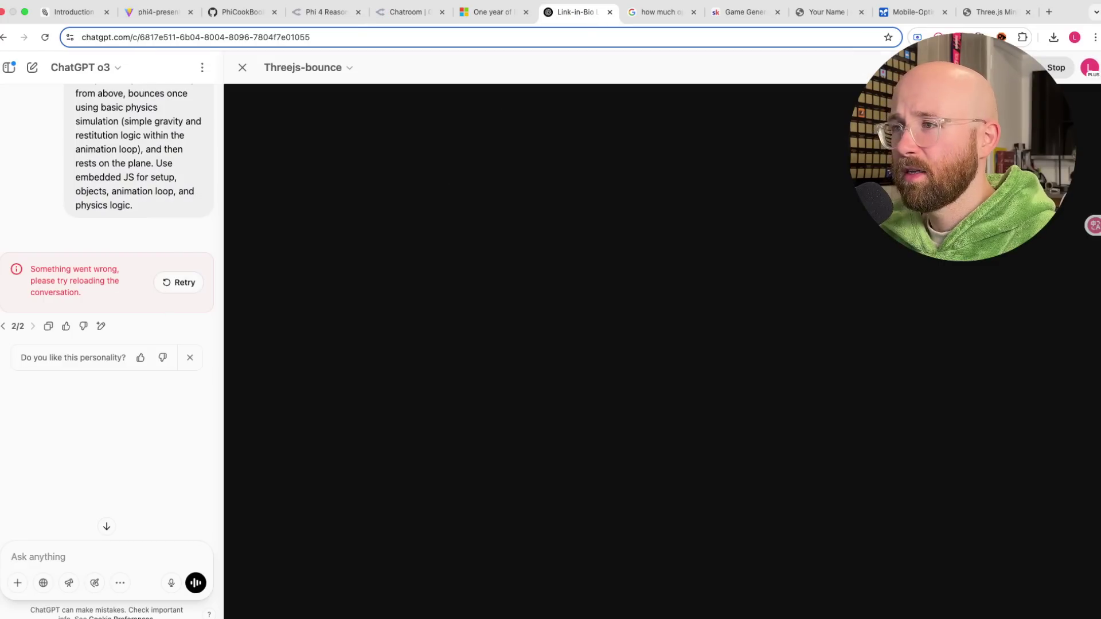
- Start a new ChatGPT o3 chat and submit the single-file Three.js prompt for a sphere that drops, bounces once and rests on a plane
left_click(32, 67)
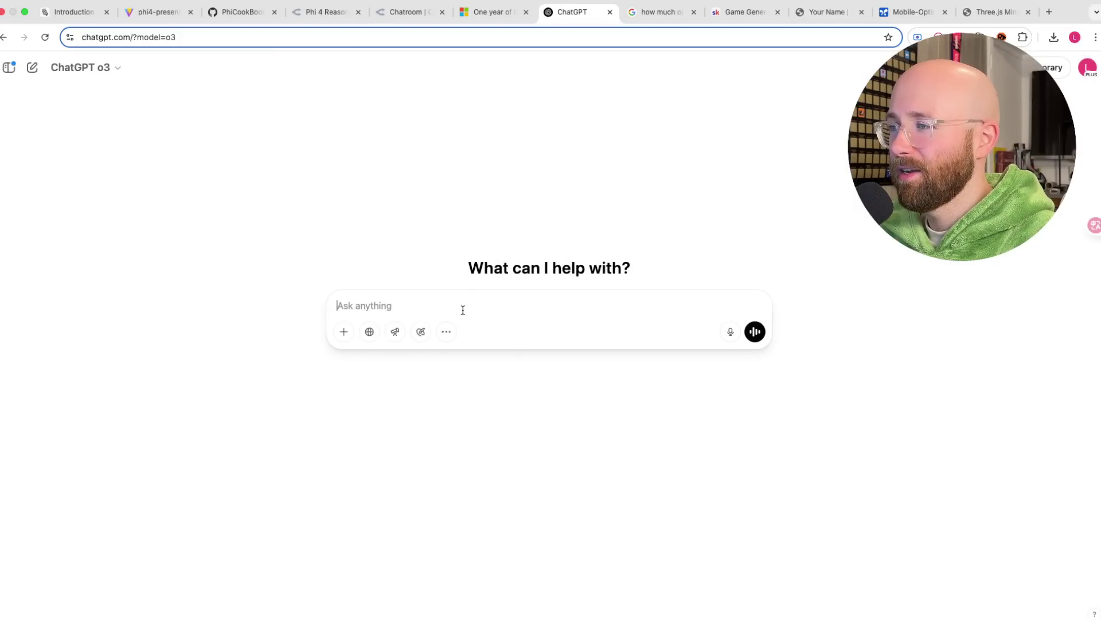
type("Generate a single HTML file for a minimalist Three.js experience (via CDN). Show a single plane (acting as a floor) and a sphere that drops from above, bounces once using basic physics simulation (simple gravity and restitution logic within the animation loop), and then rests on the plane. Use embedded JS for setup, objects, animation loop, and physics logic.")
left_click(755, 351)
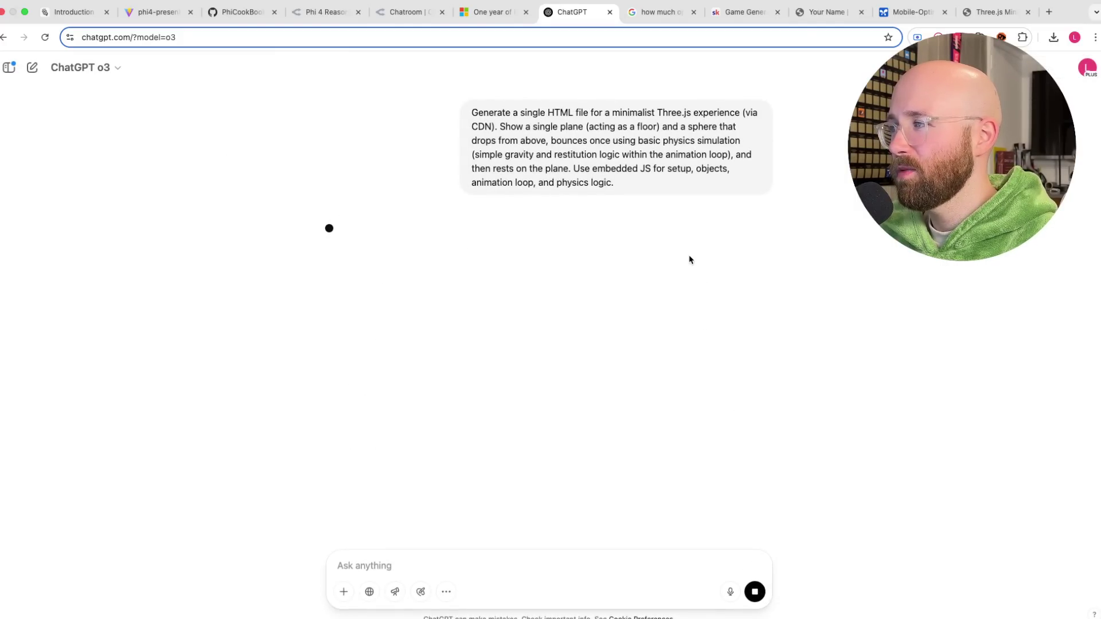
- Check the Three.js prompt's progress in the Google AI Studio, ChatGPT and OpenRouter chats, including Phi 4's gravity and restitution reasoning
left_click(919, 5)
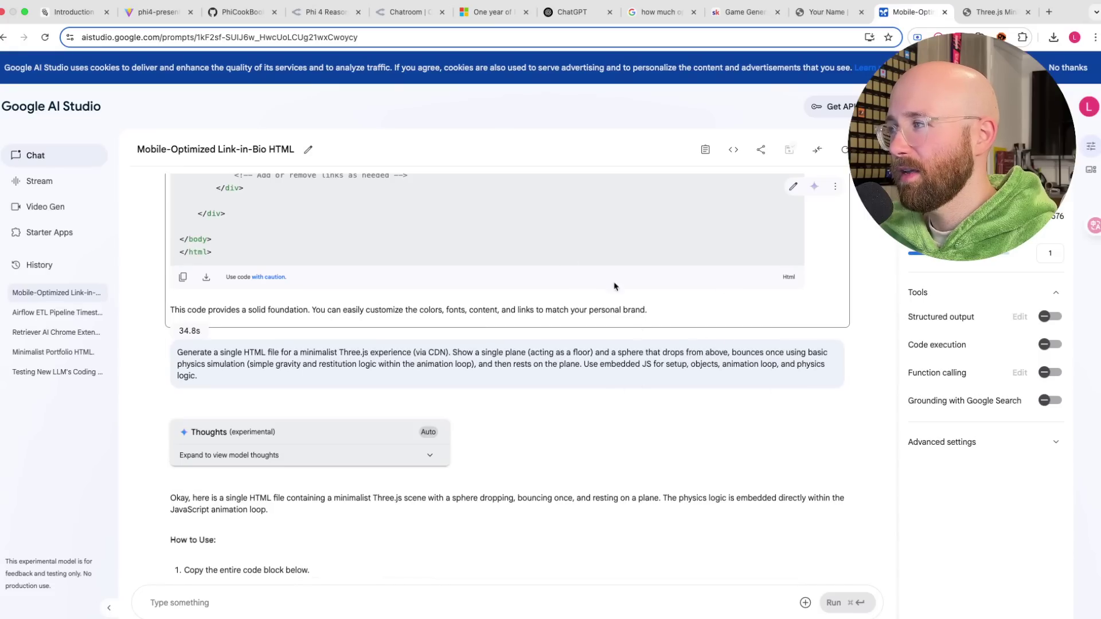
left_click(579, 16)
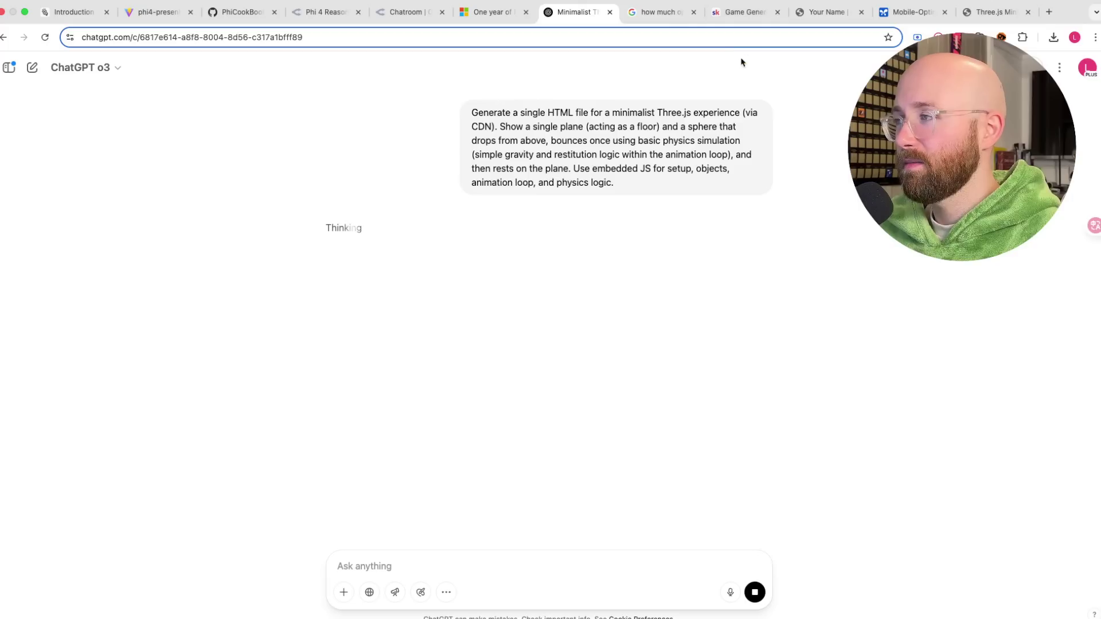
left_click(404, 14)
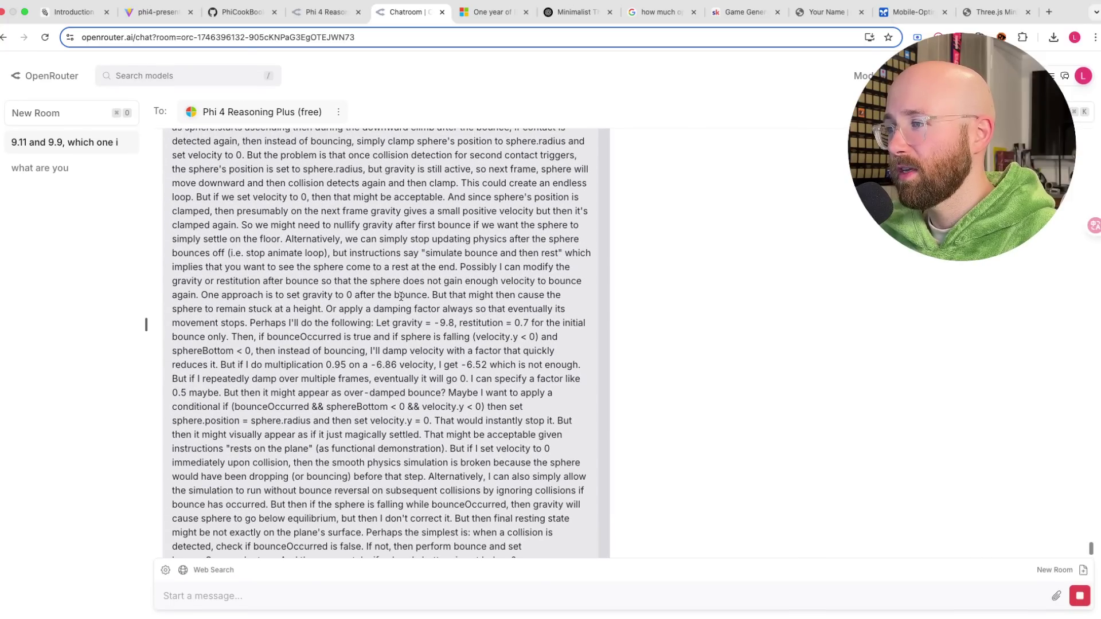
left_click_drag(300, 317, 437, 324)
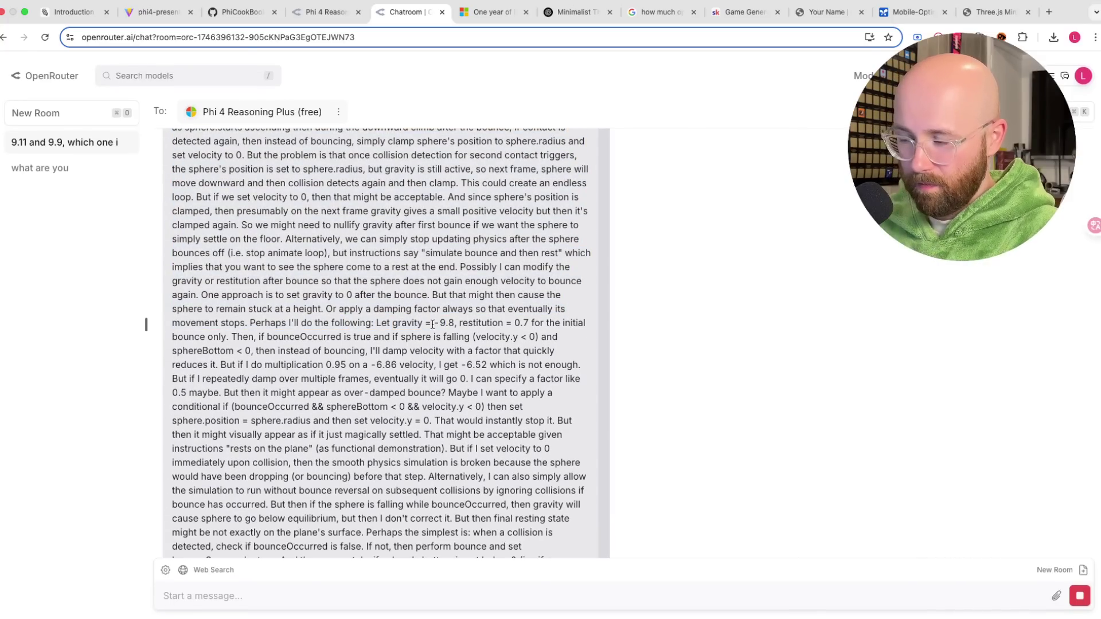
- Search the OpenRouter chatroom page for "let gravity =" and step back and forth through the matches
key("super+f")
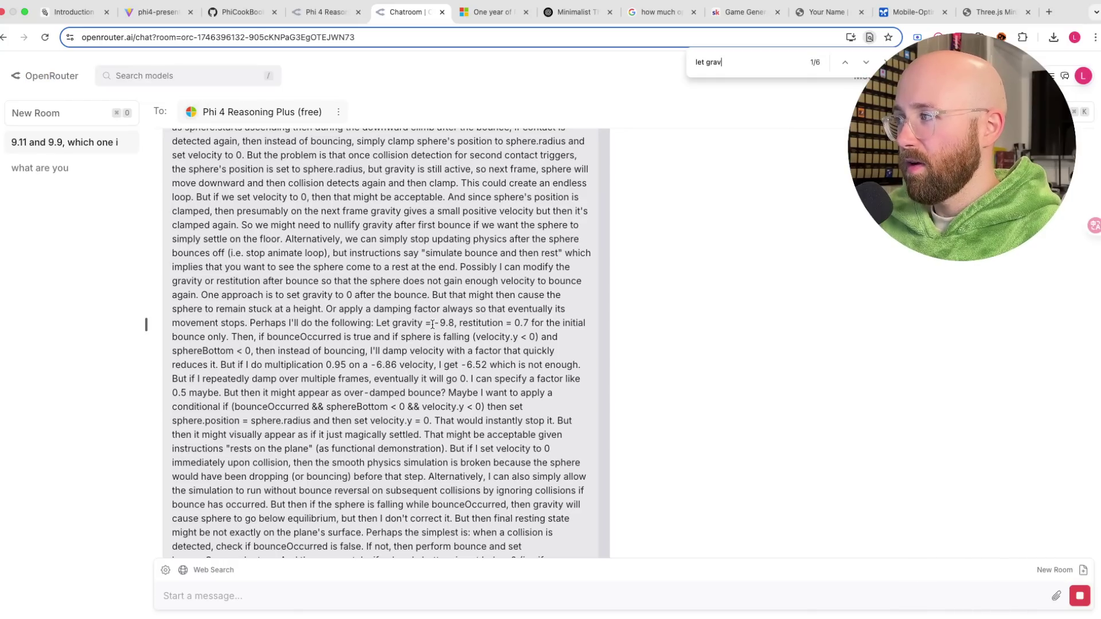
type("=")
key("Return")
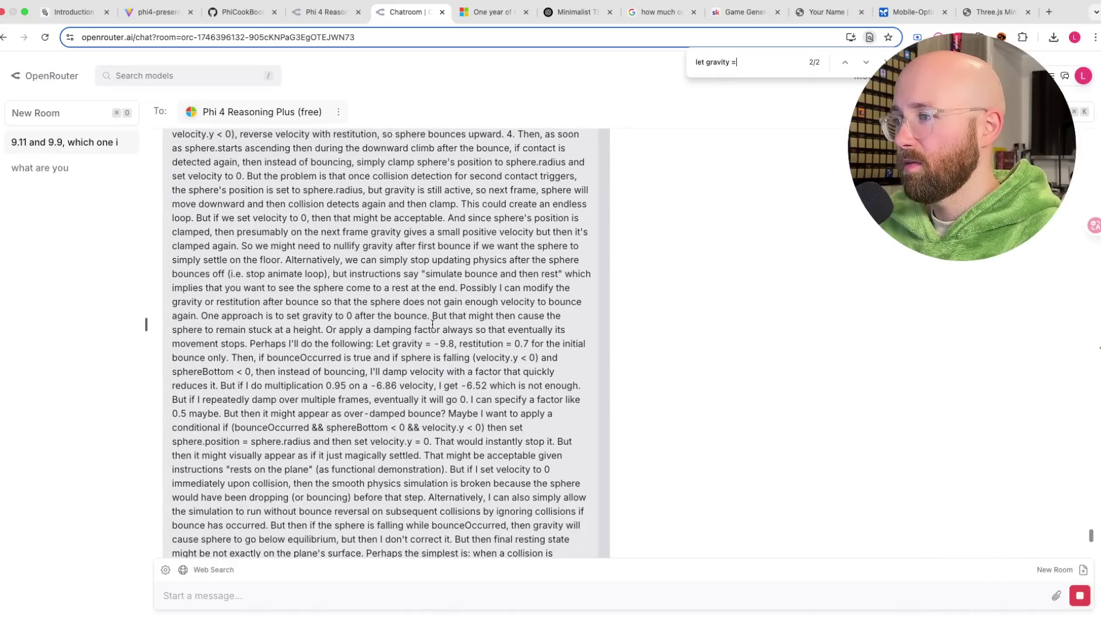
key("Return")
key("Return")
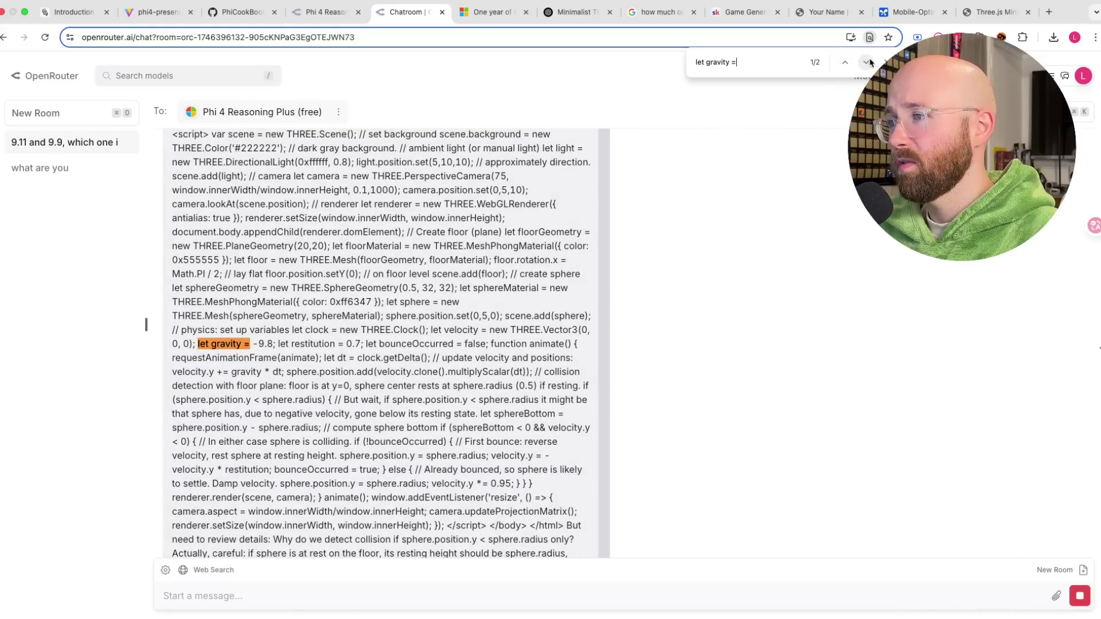
left_click(844, 64)
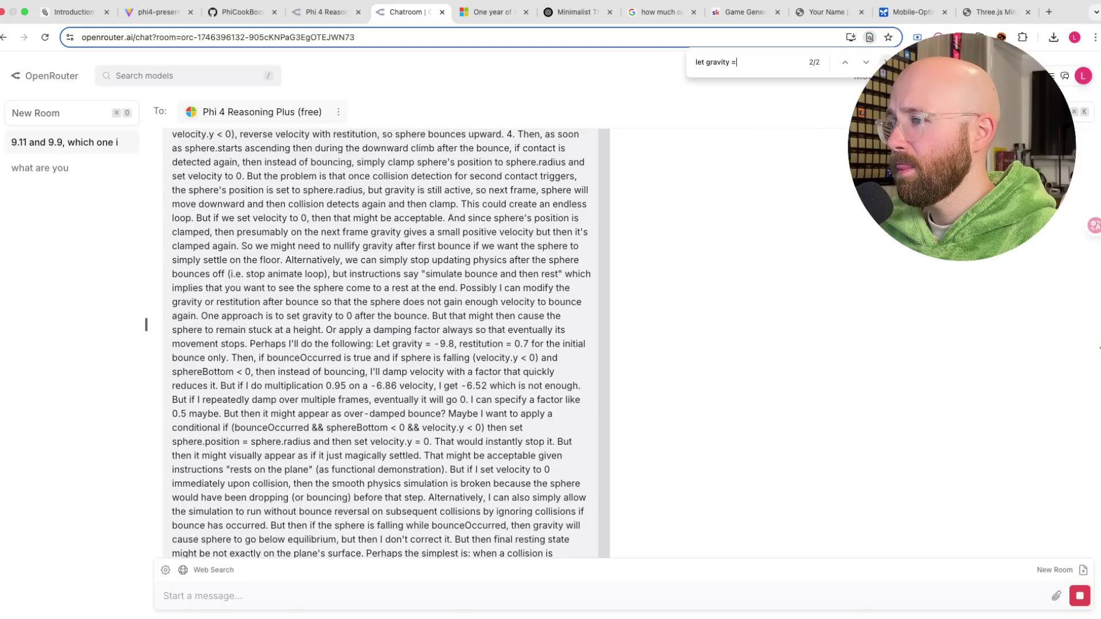
left_click(867, 63)
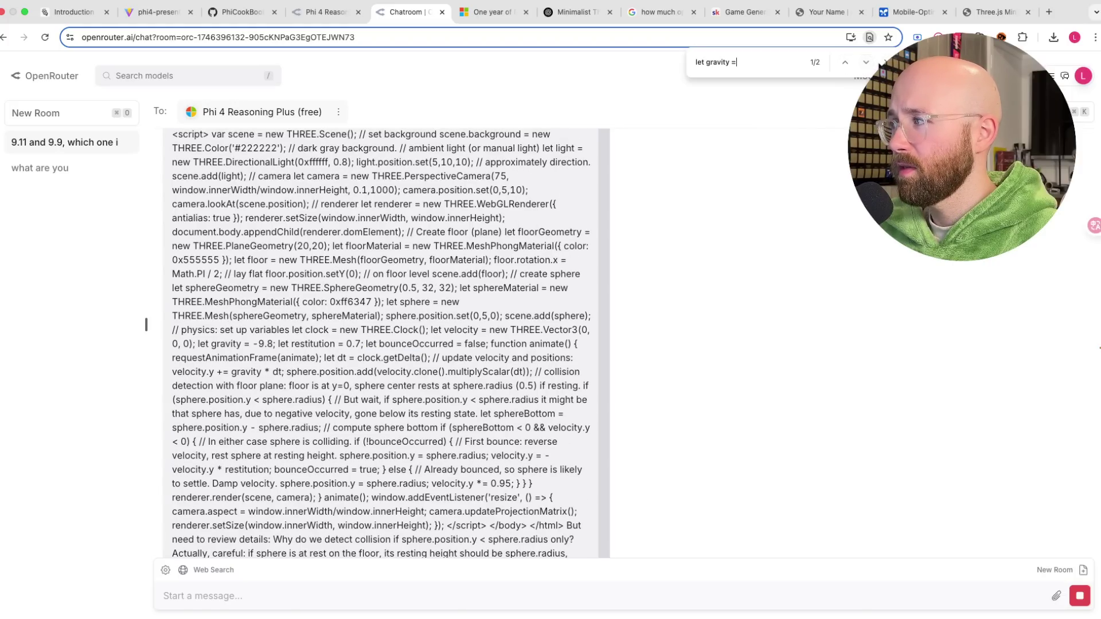
- Close the page search, review the latest Phi 4 Reasoning Plus reasoning and check the code ChatGPT o3 is writing
key("Escape")
scroll(467, 346, "down", 15)
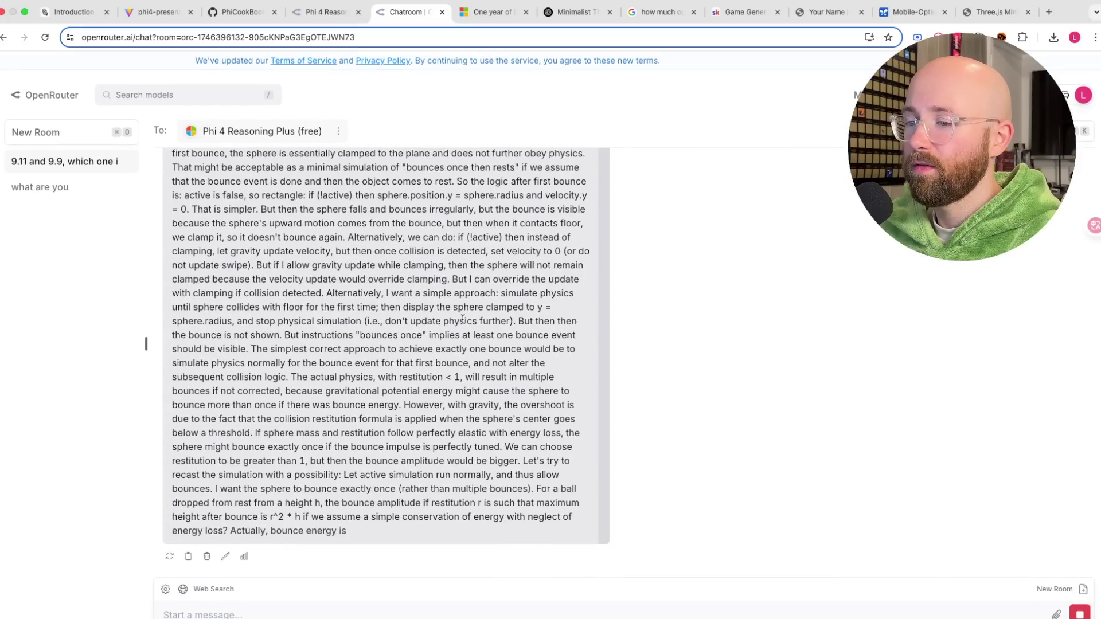
left_click(590, 13)
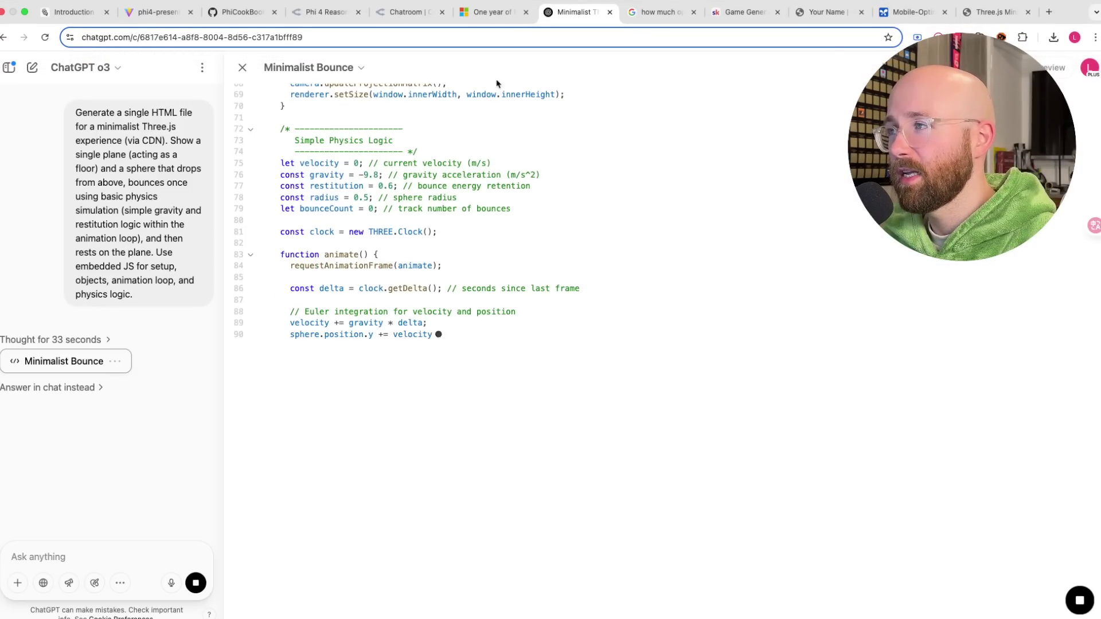
- Switch to the Applied AI community on Skool and browse the AI Tools Mastery course in its classroom
left_click(746, 18)
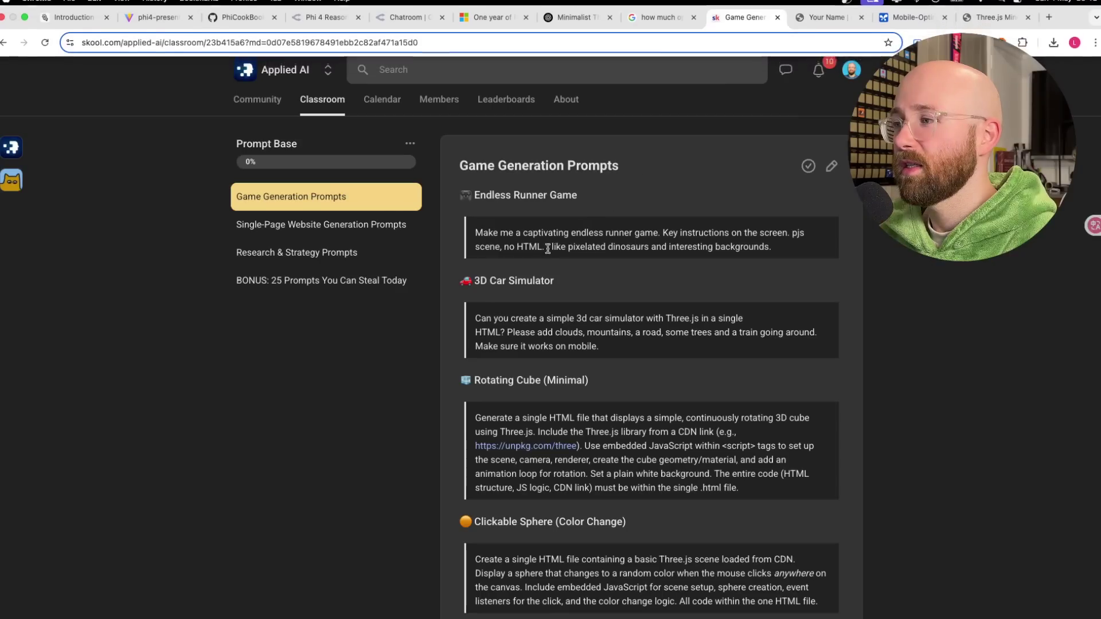
left_click(325, 103)
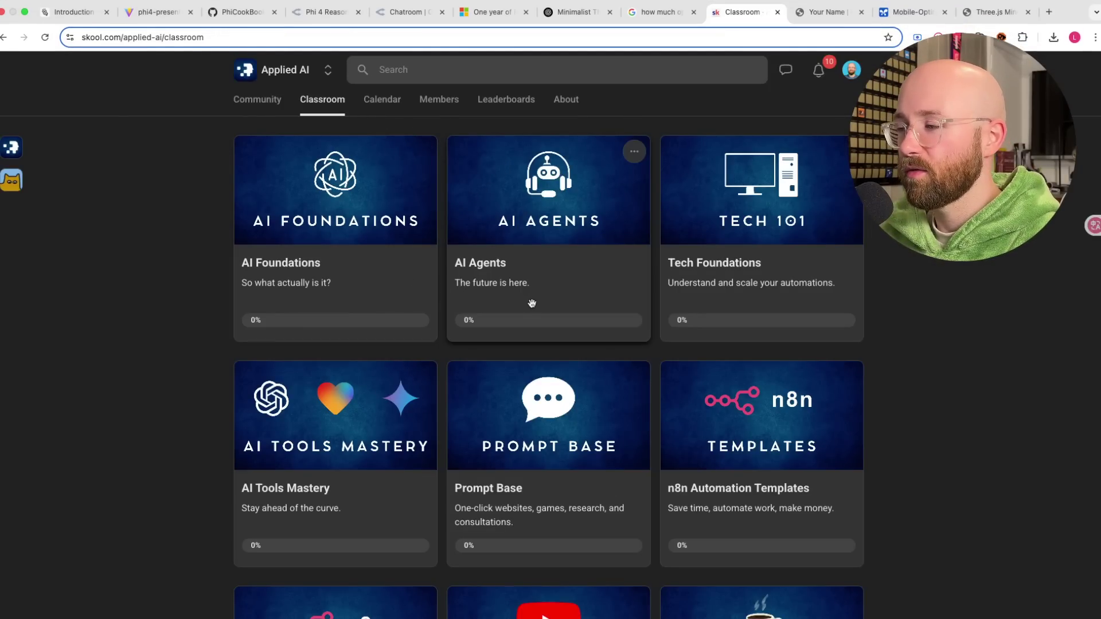
left_click(350, 436)
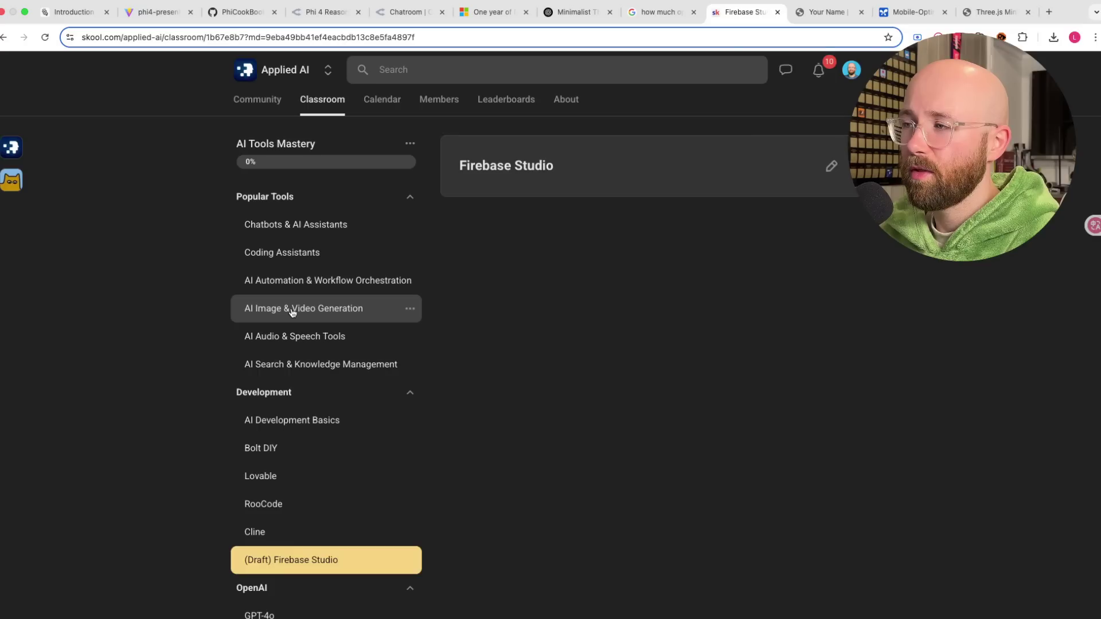
scroll(408, 458, "down", 14)
scroll(319, 144, "up", 15)
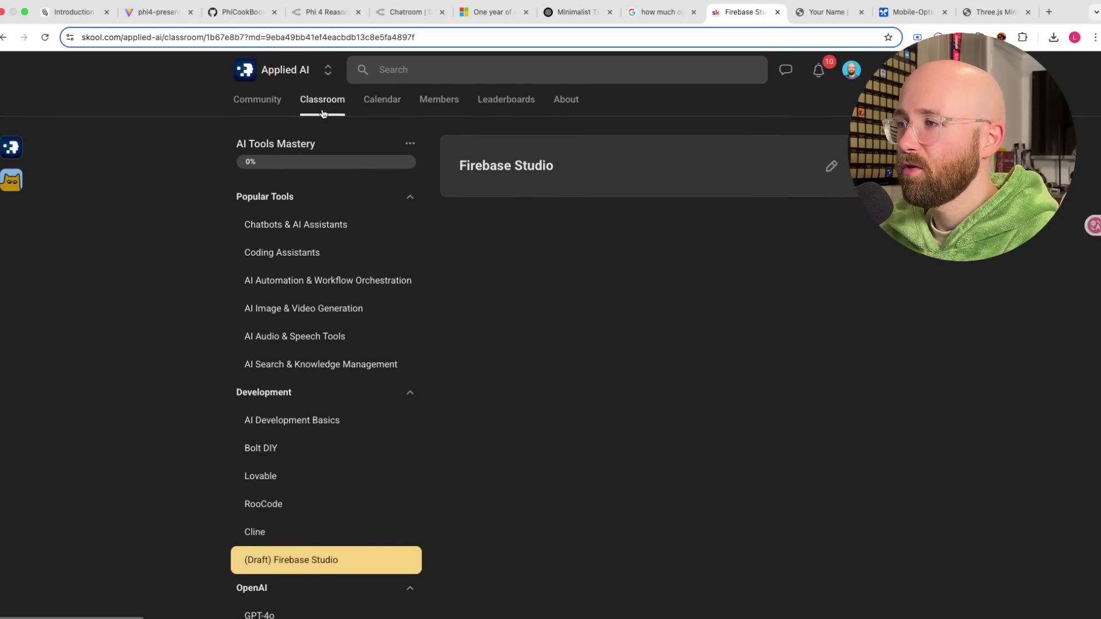
- Browse the classroom's n8n Automation Templates course, viewing the YouTube Video Agent lesson and the full PSQL DB Agent guide with its resources
left_click(338, 111)
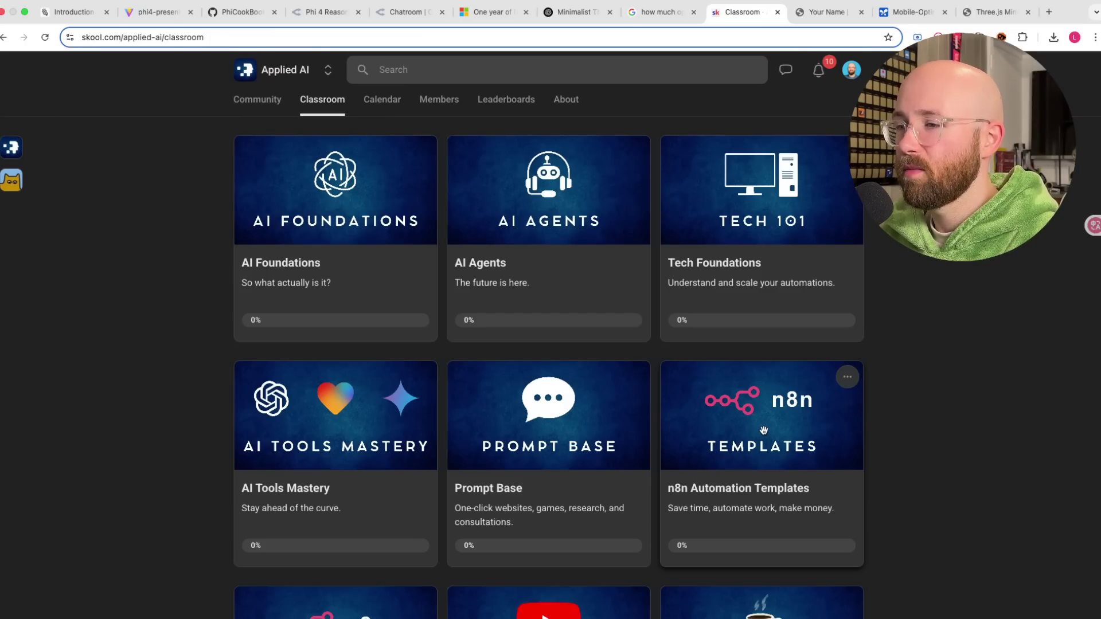
left_click(802, 510)
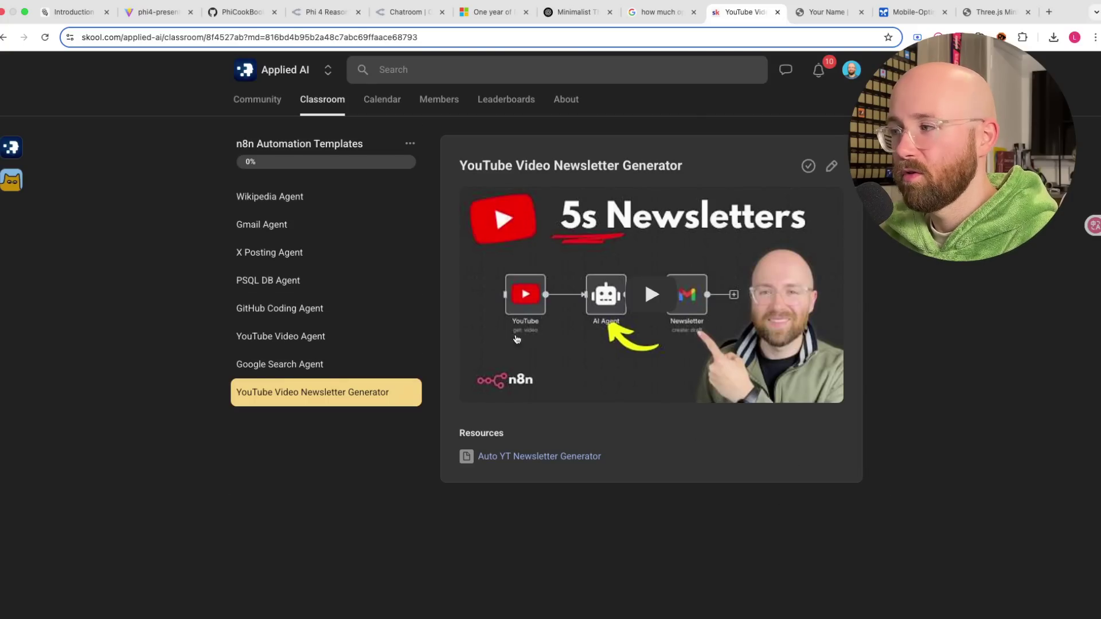
left_click(275, 336)
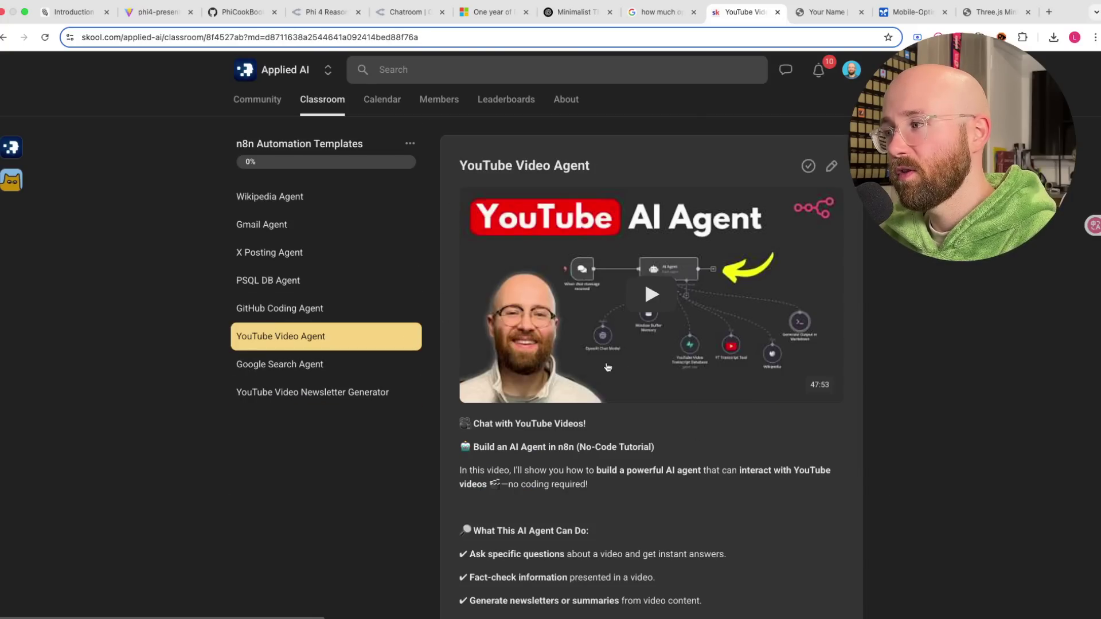
left_click(311, 283)
scroll(656, 367, "down", 15)
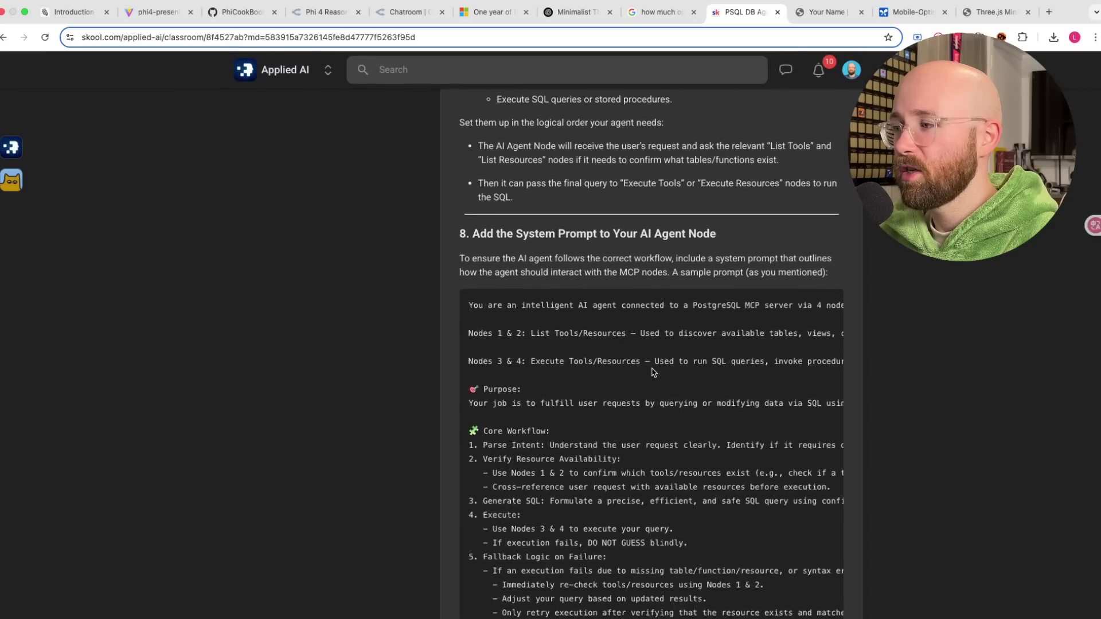
scroll(654, 373, "down", 20)
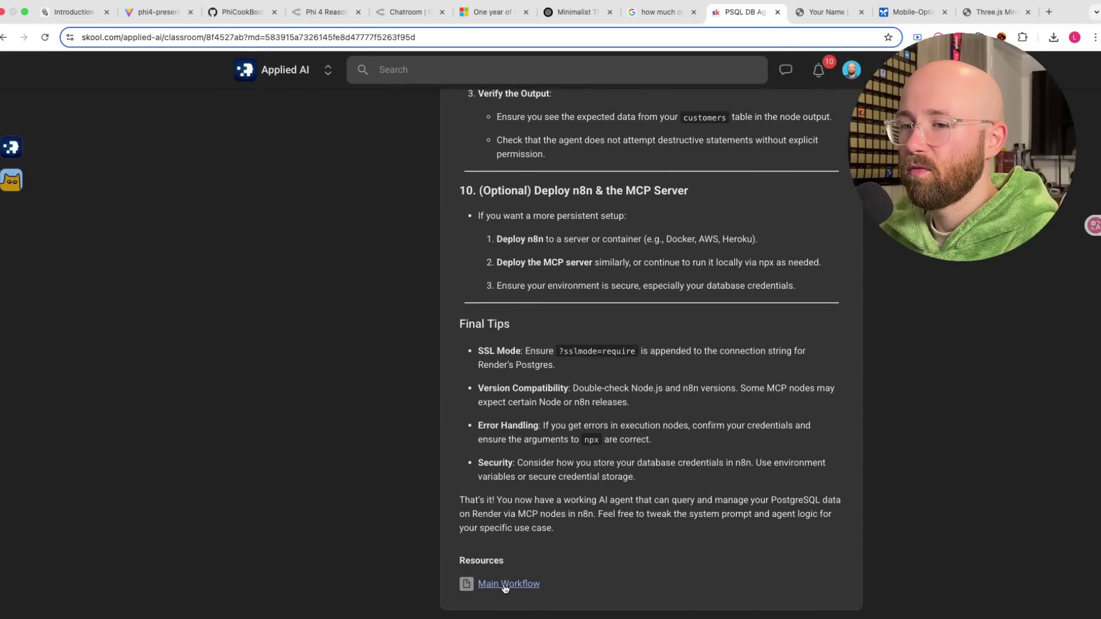
scroll(482, 532, "up", 20)
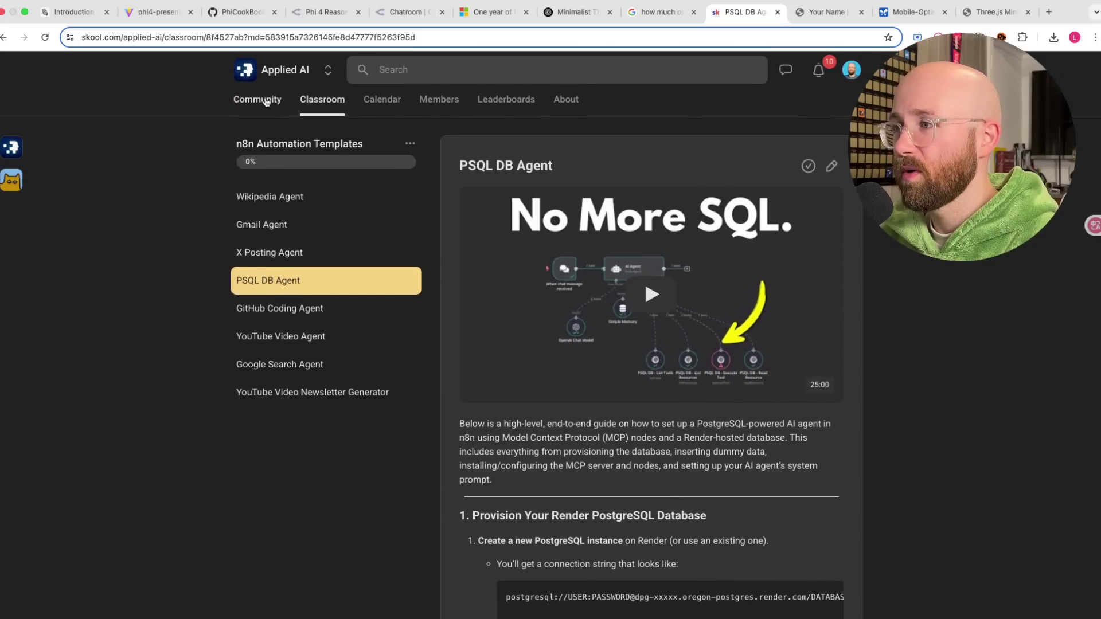
- Look through the posts in the Applied AI community feed, reload the page and point out its skool.com/applied-ai address
left_click(266, 101)
scroll(519, 504, "down", 8)
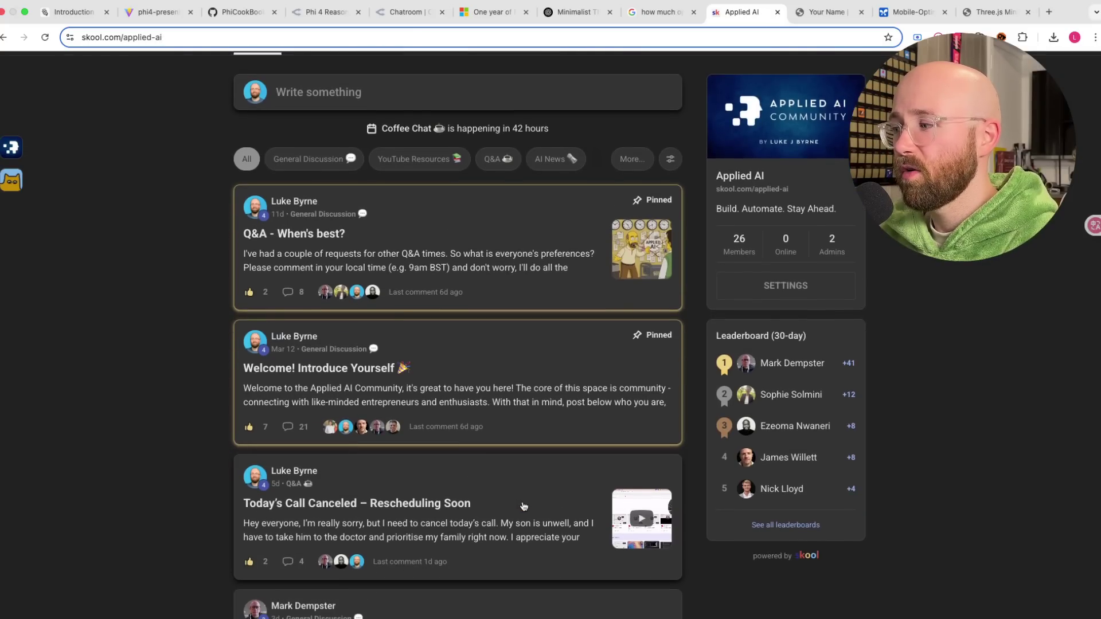
scroll(482, 318, "down", 13)
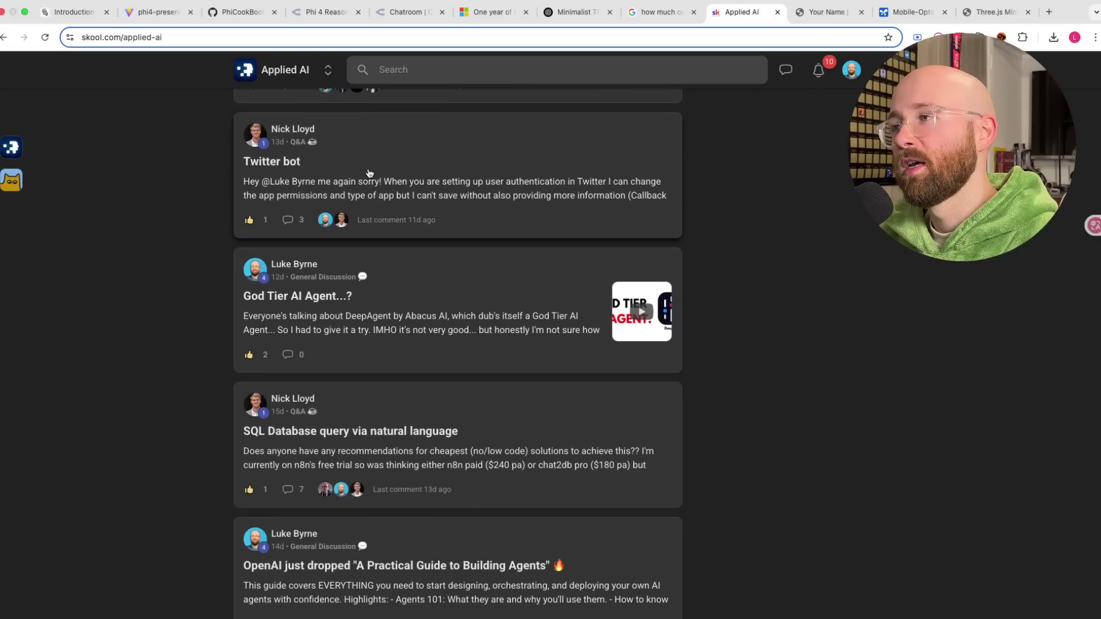
key("super+r")
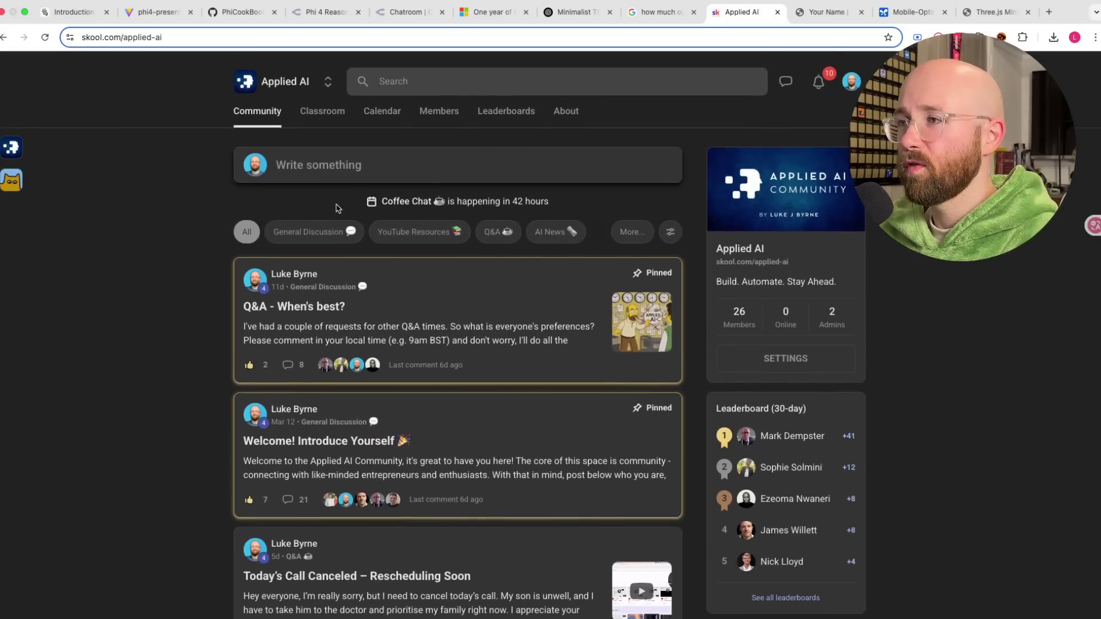
left_click(121, 37)
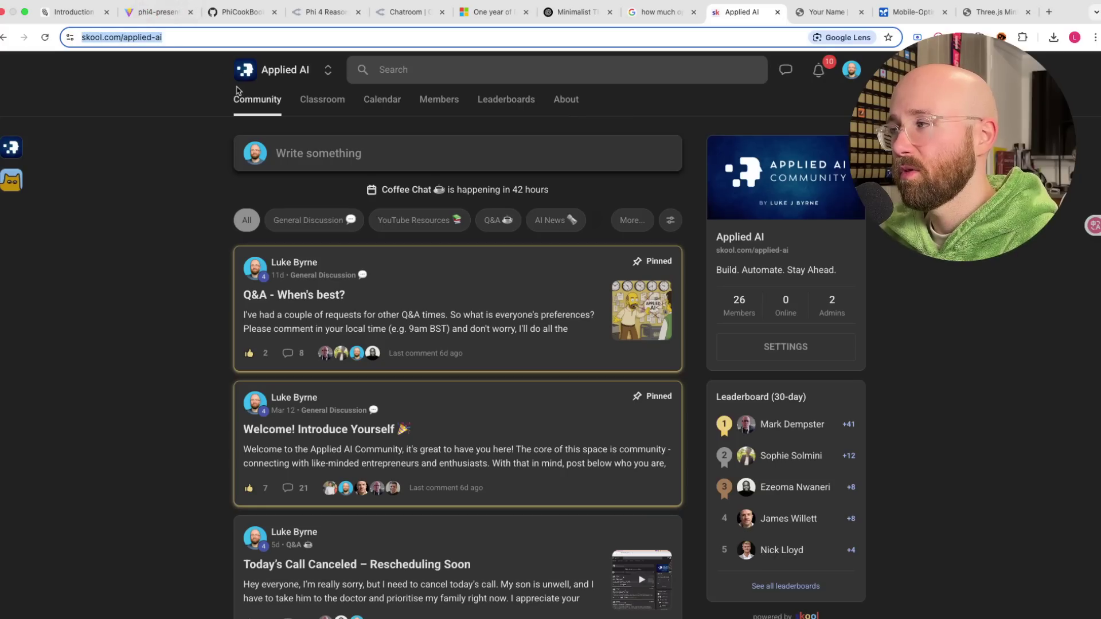
left_click(381, 253)
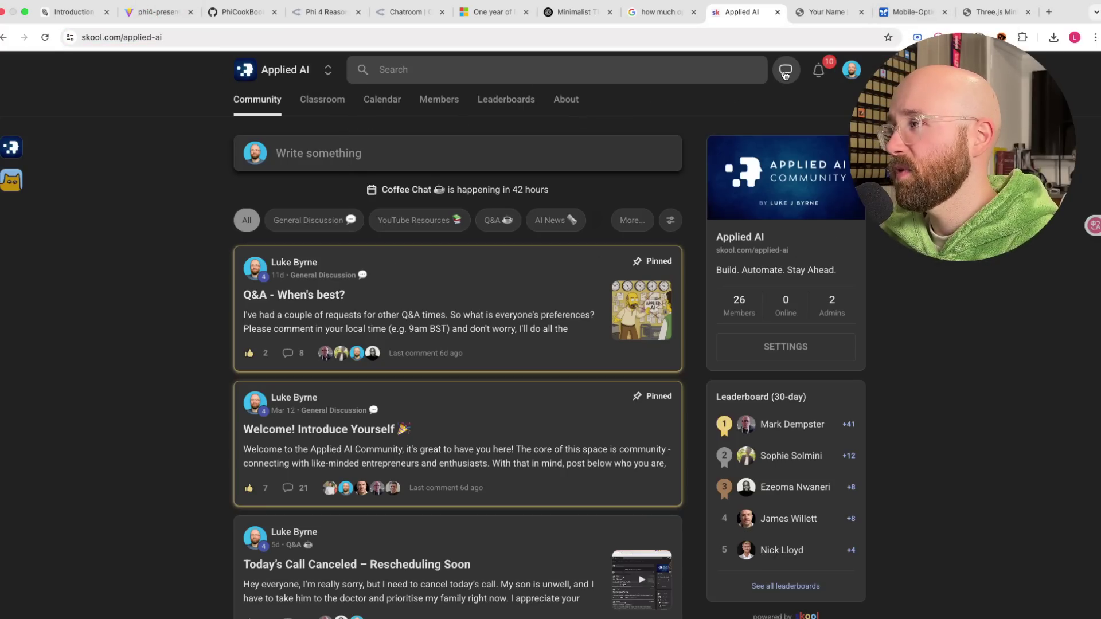
- Return to the new ChatGPT o3 chat and run the preview of the Minimalist Bounce code
left_click(570, 12)
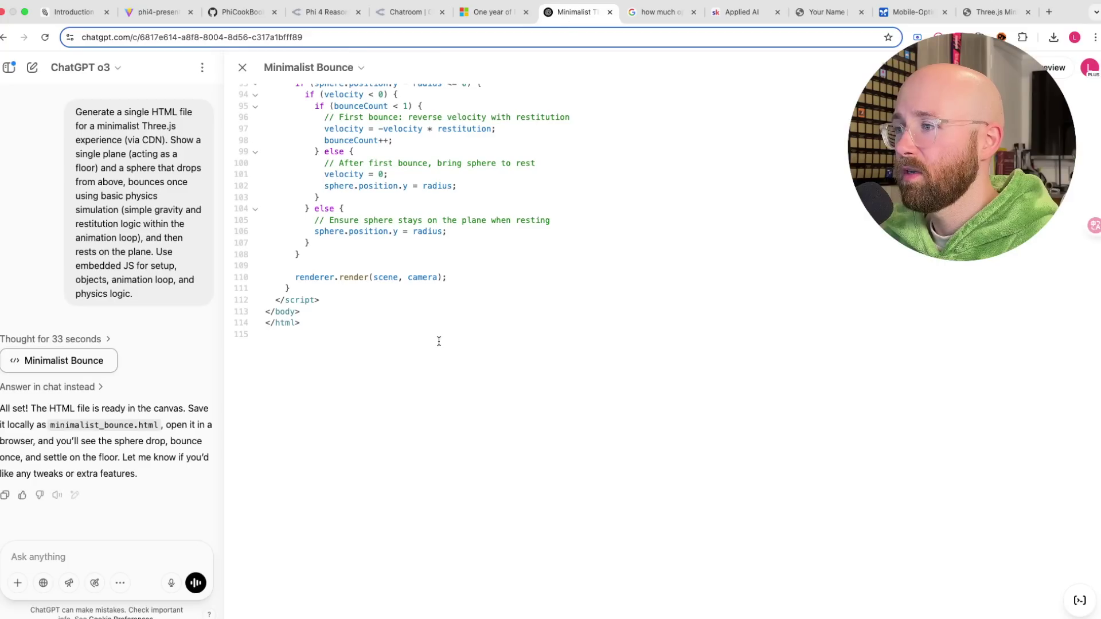
left_click(1050, 67)
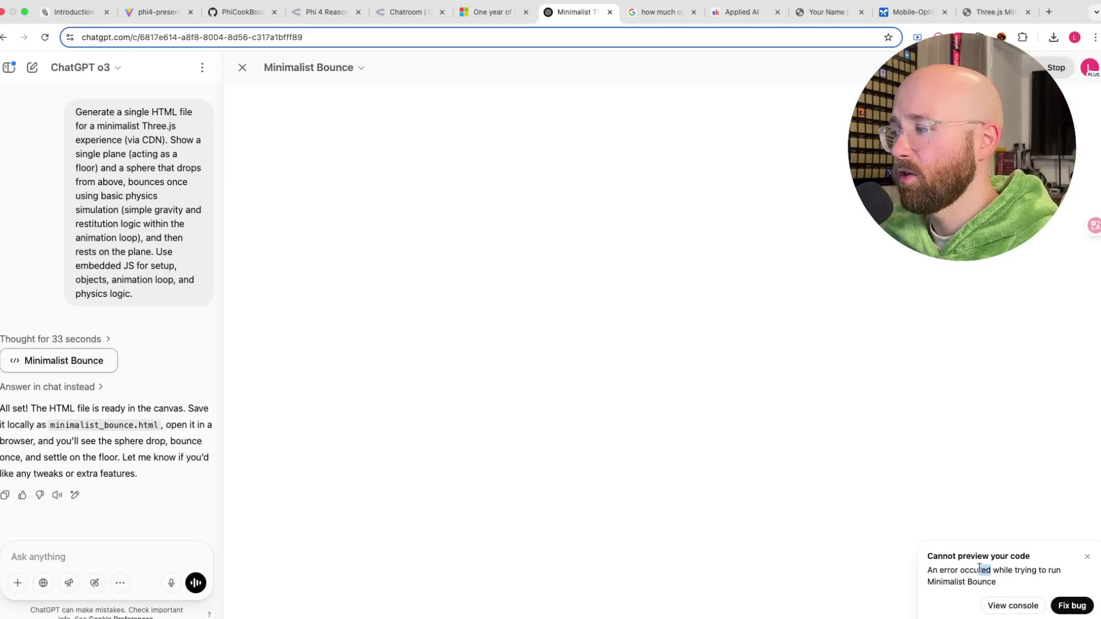
left_click_drag(979, 569, 928, 554)
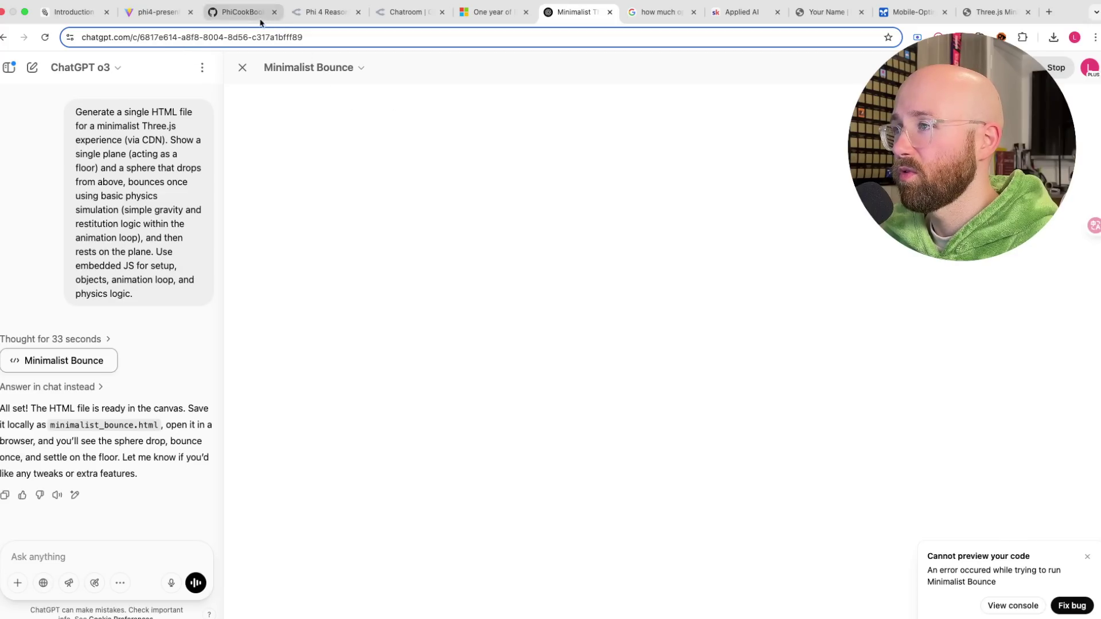
- Examine the end of Phi 4 Reasoning Plus's Three.js response in the OpenRouter chatroom and check the Roo Code task in VS Code
left_click(296, 14)
left_click(401, 13)
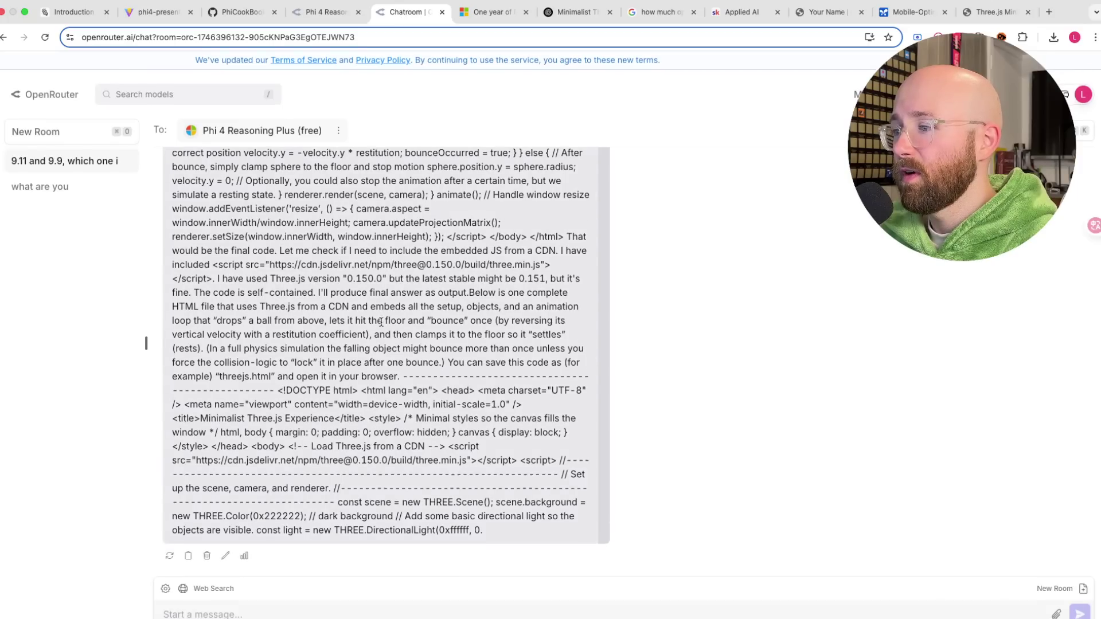
scroll(502, 489, "down", 3)
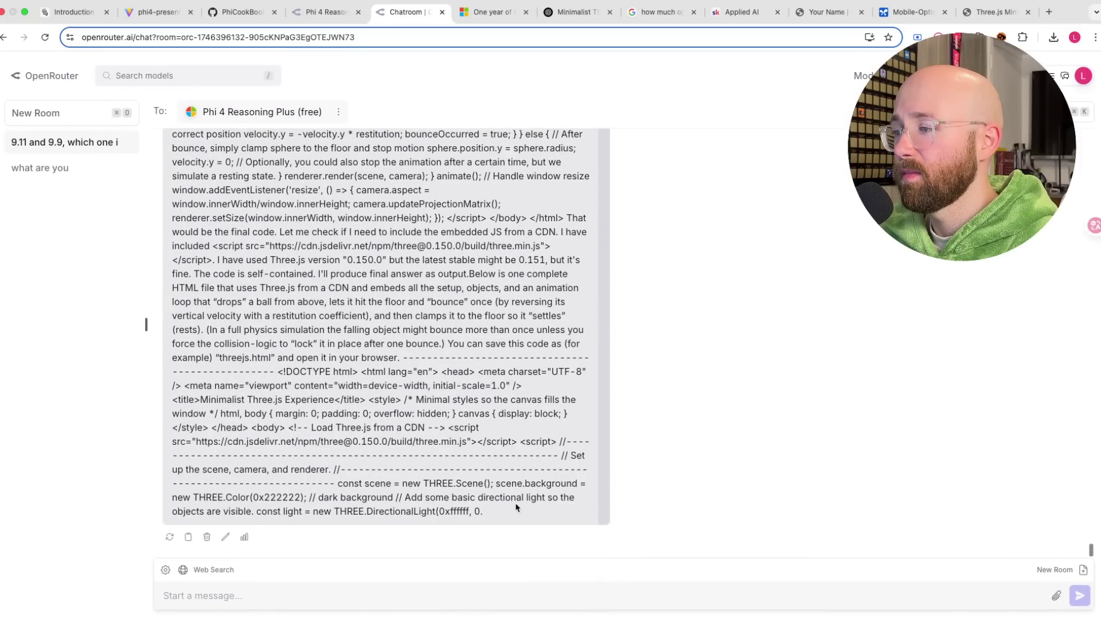
left_click_drag(518, 509, 402, 231)
left_click_drag(442, 302, 447, 315)
left_click_drag(510, 494, 401, 115)
left_click(424, 180)
scroll(424, 180, "down", 15)
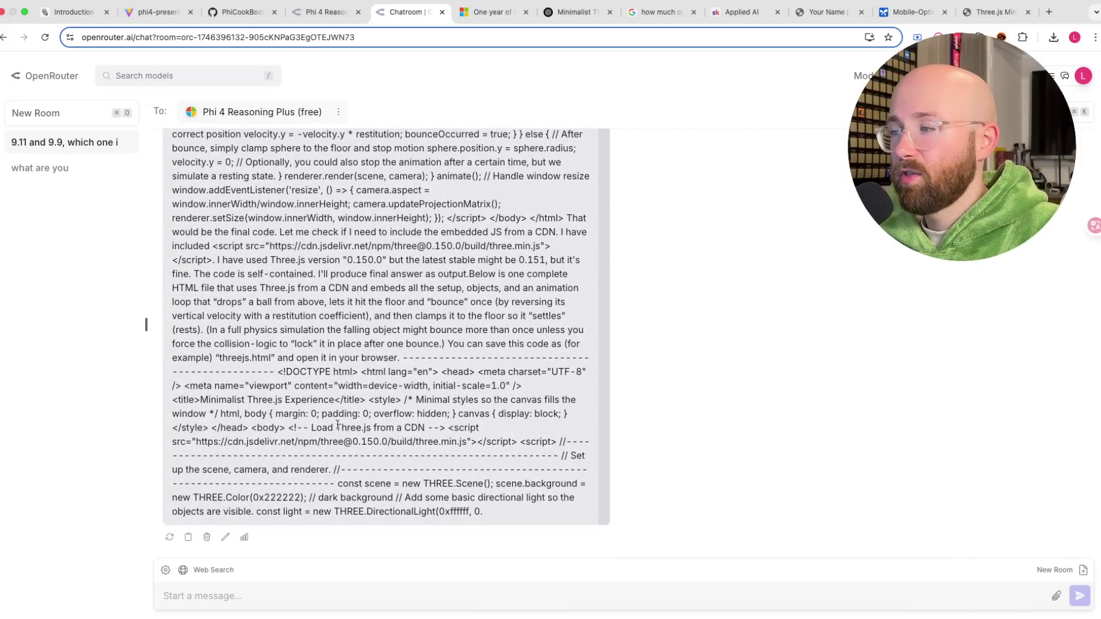
key("ctrl+Left")
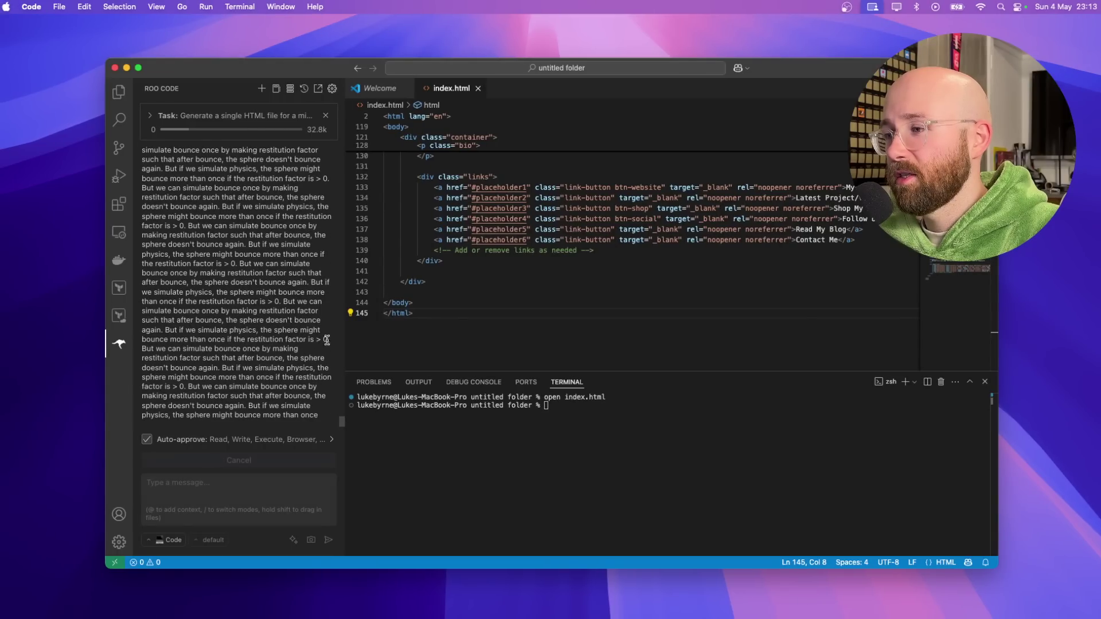